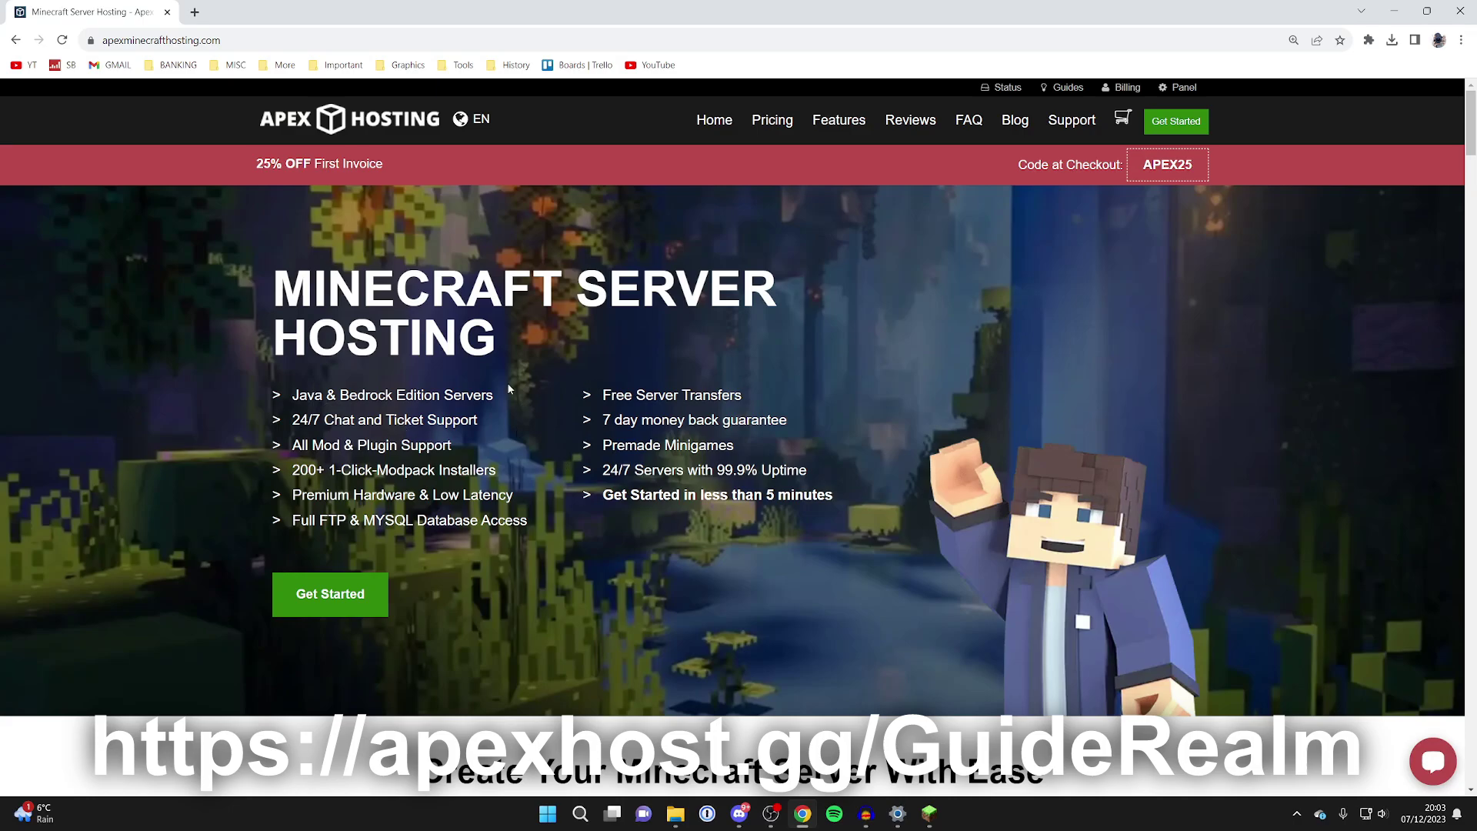
# Scroll through the Apex Hosting homepage, highlighting parts of the 24/7 Servers text.
pyautogui.scroll(-6, 462, 412)
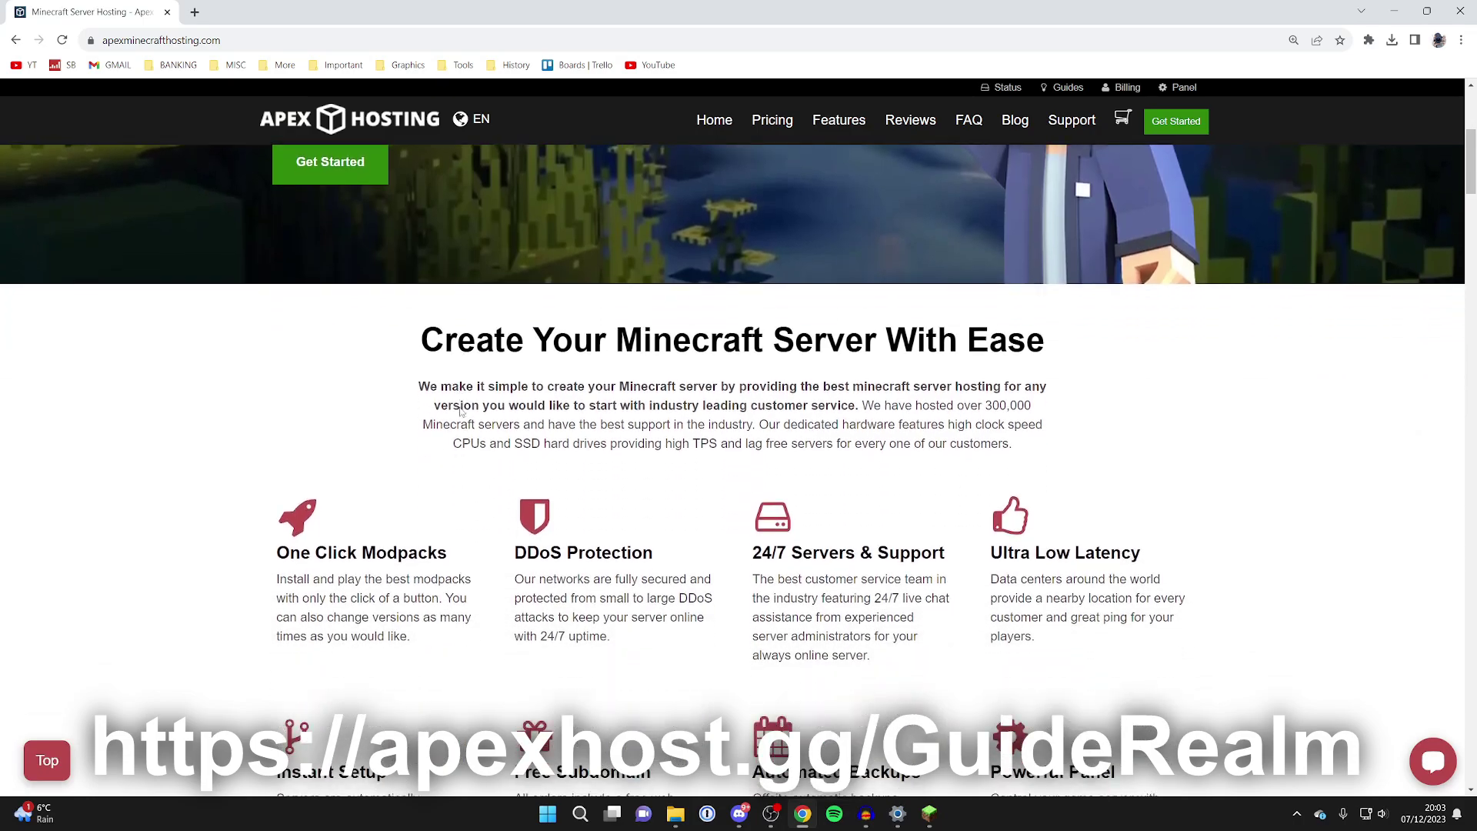
pyautogui.moveTo(764, 482); pyautogui.dragTo(813, 482)
pyautogui.click(837, 521)
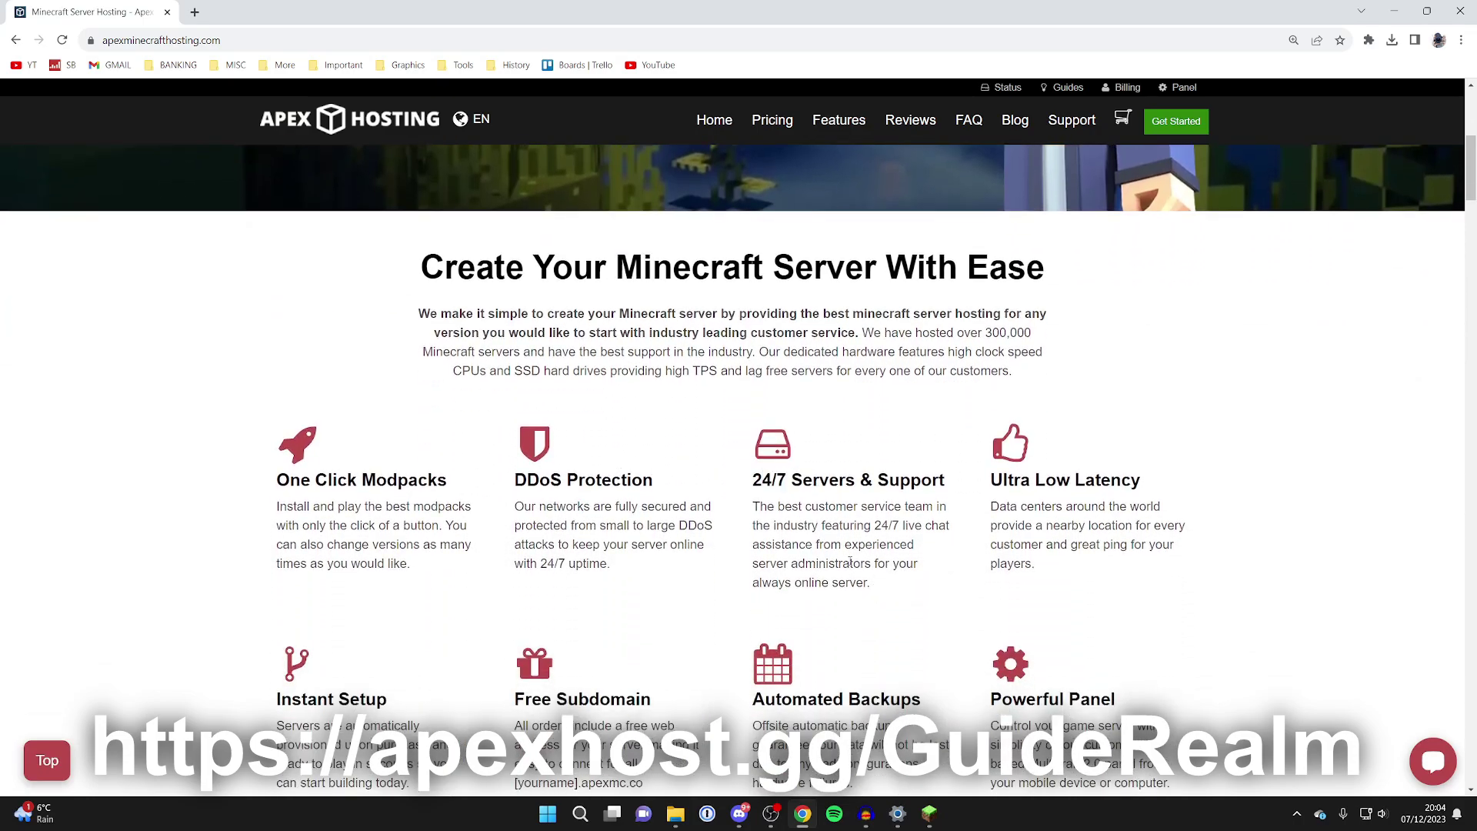
pyautogui.moveTo(846, 545); pyautogui.dragTo(854, 564)
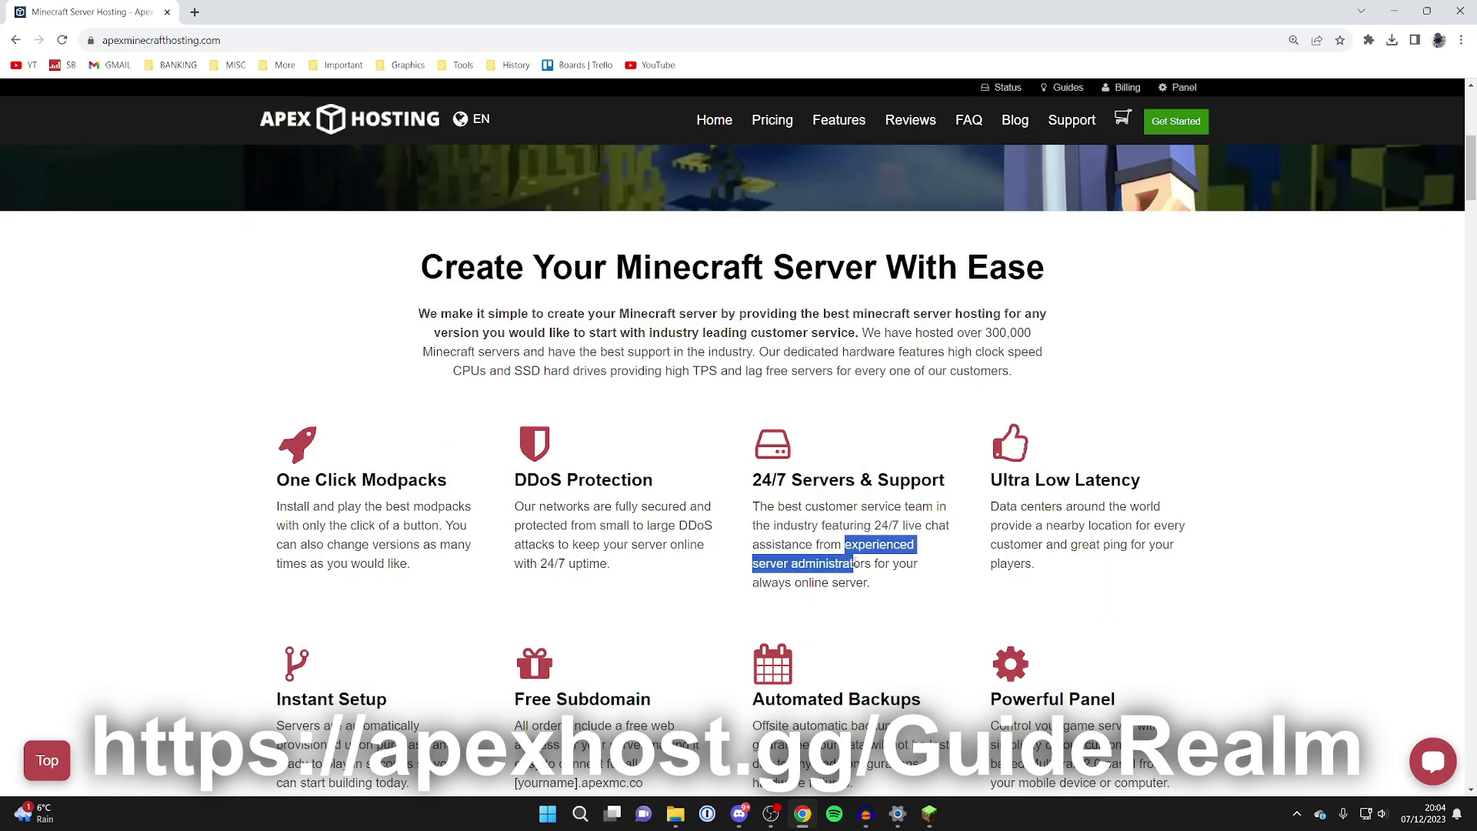
pyautogui.click(838, 598)
pyautogui.scroll(-2, 713, 439)
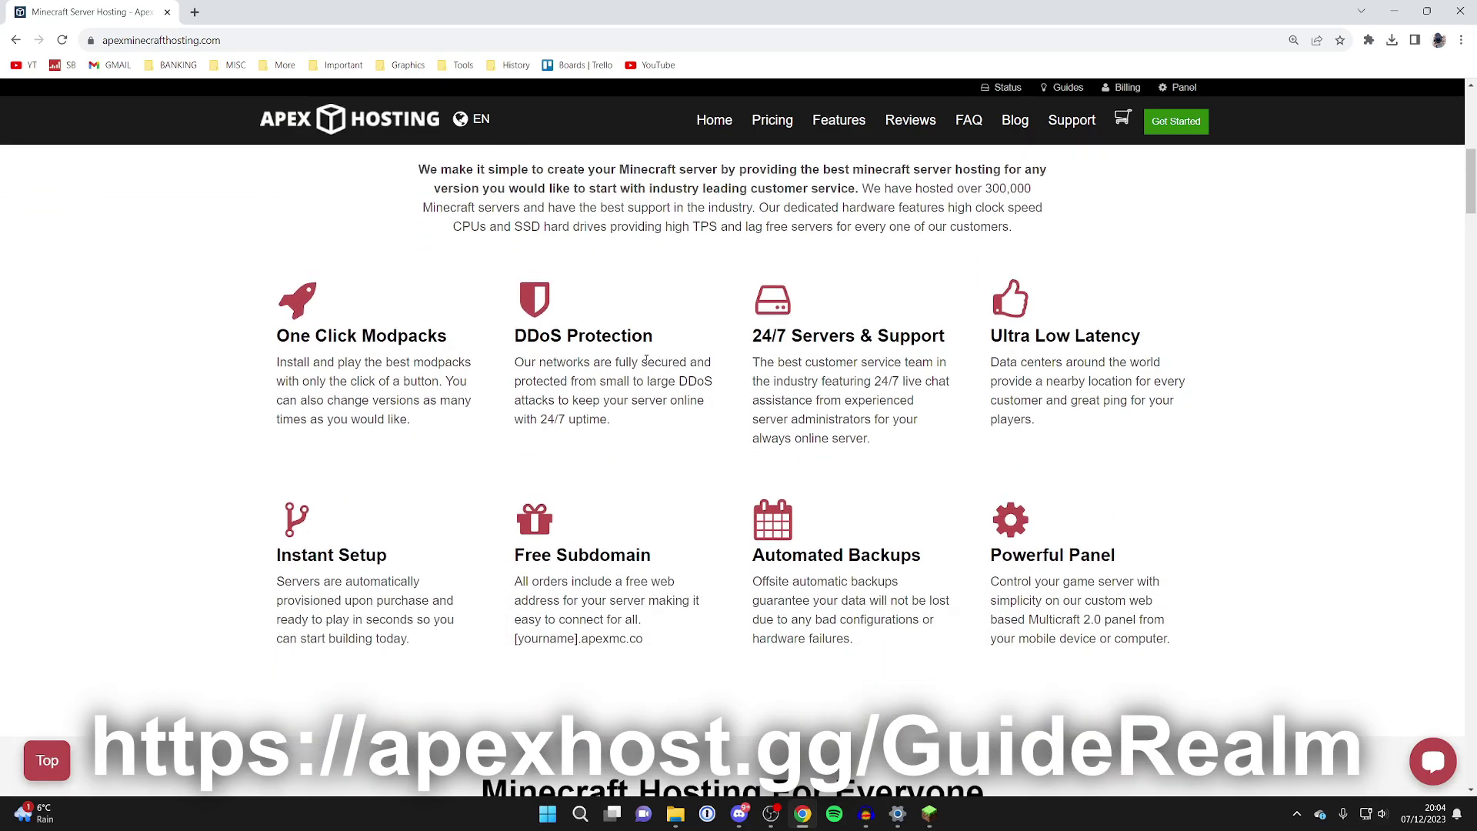
pyautogui.scroll(10, 396, 346)
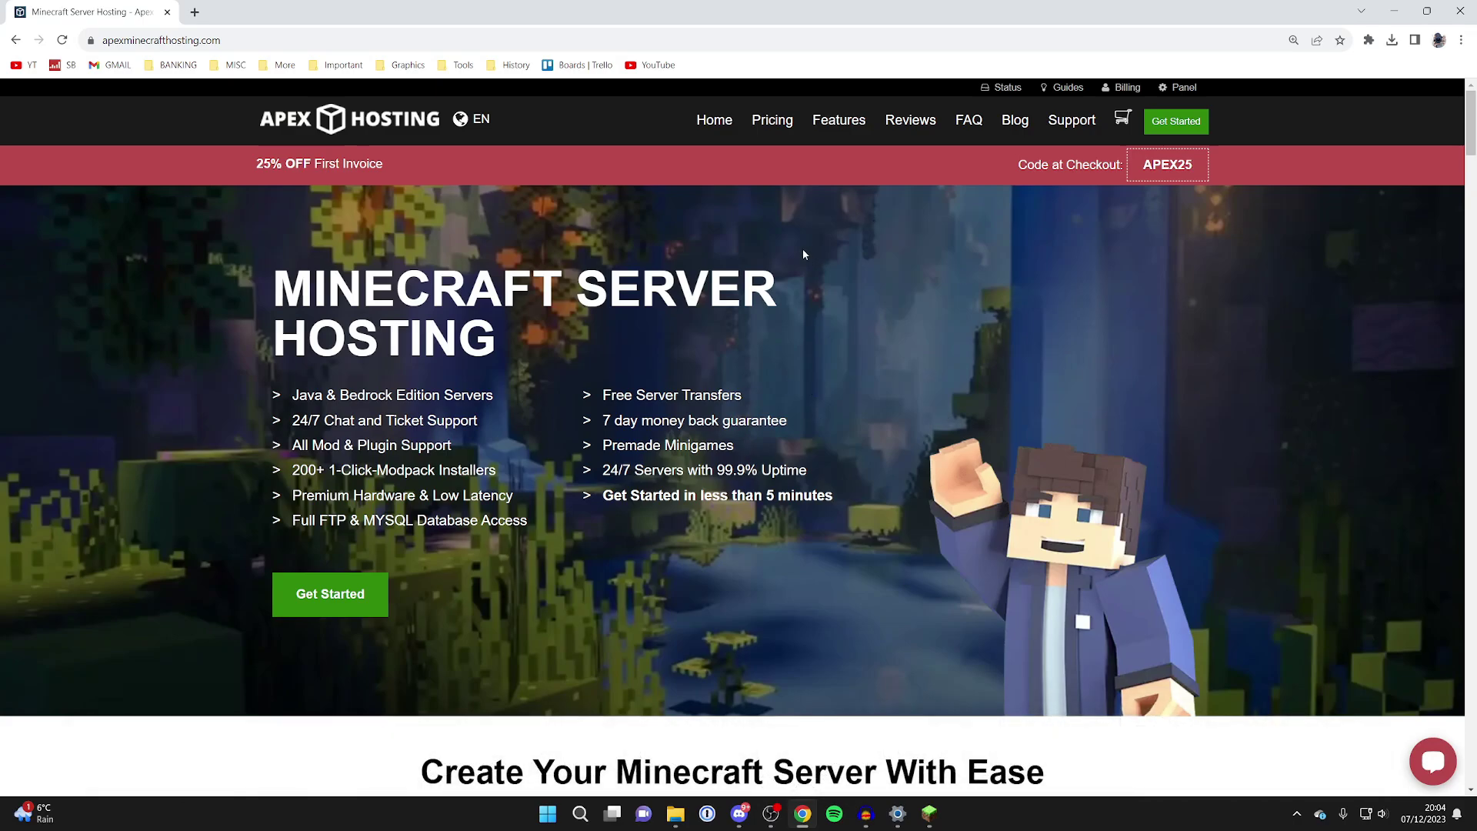
# Go from the Panel dashboard to the GuideRealm server's page.
pyautogui.click(1186, 93)
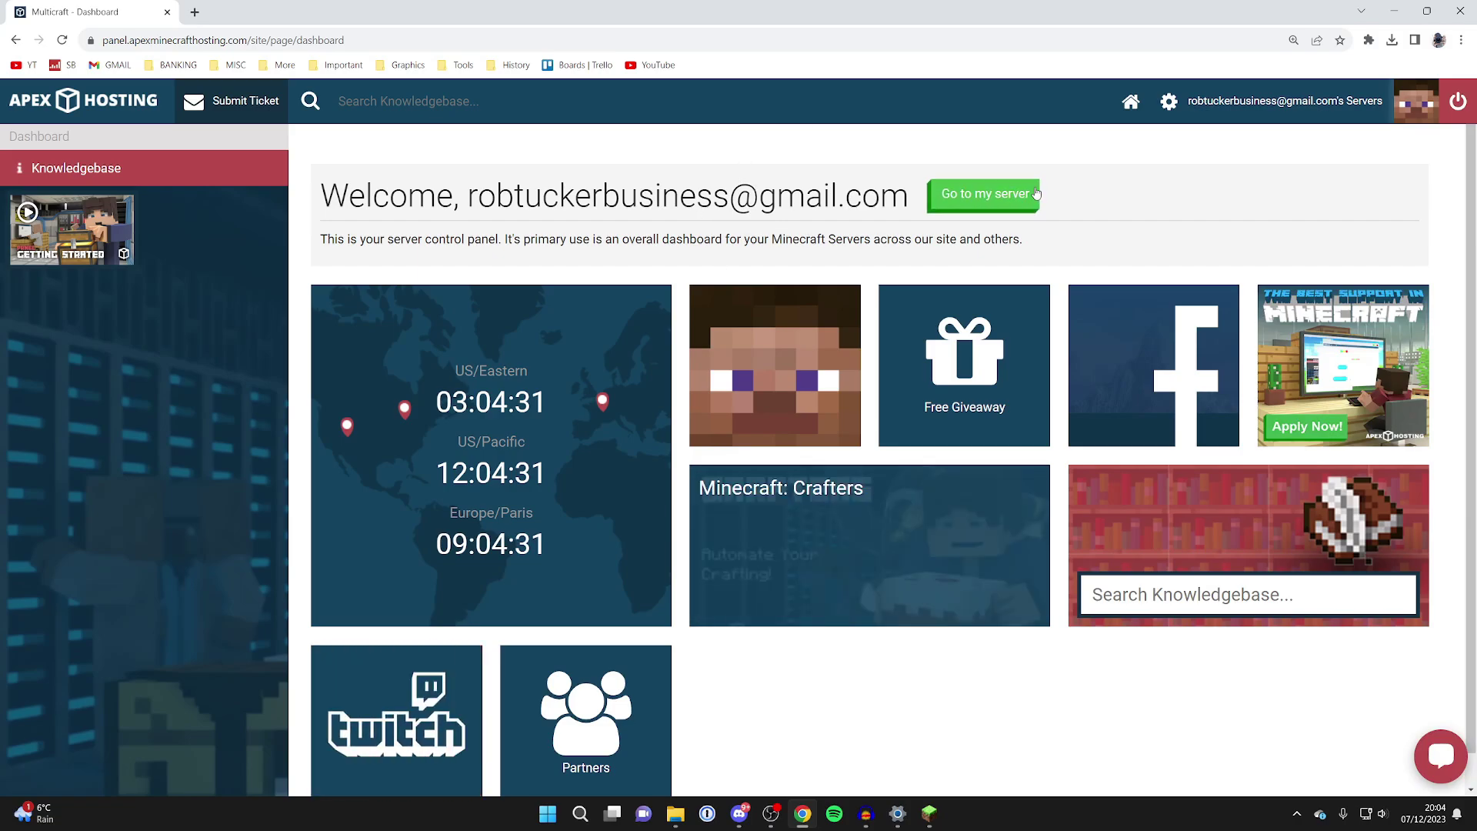
pyautogui.click(954, 201)
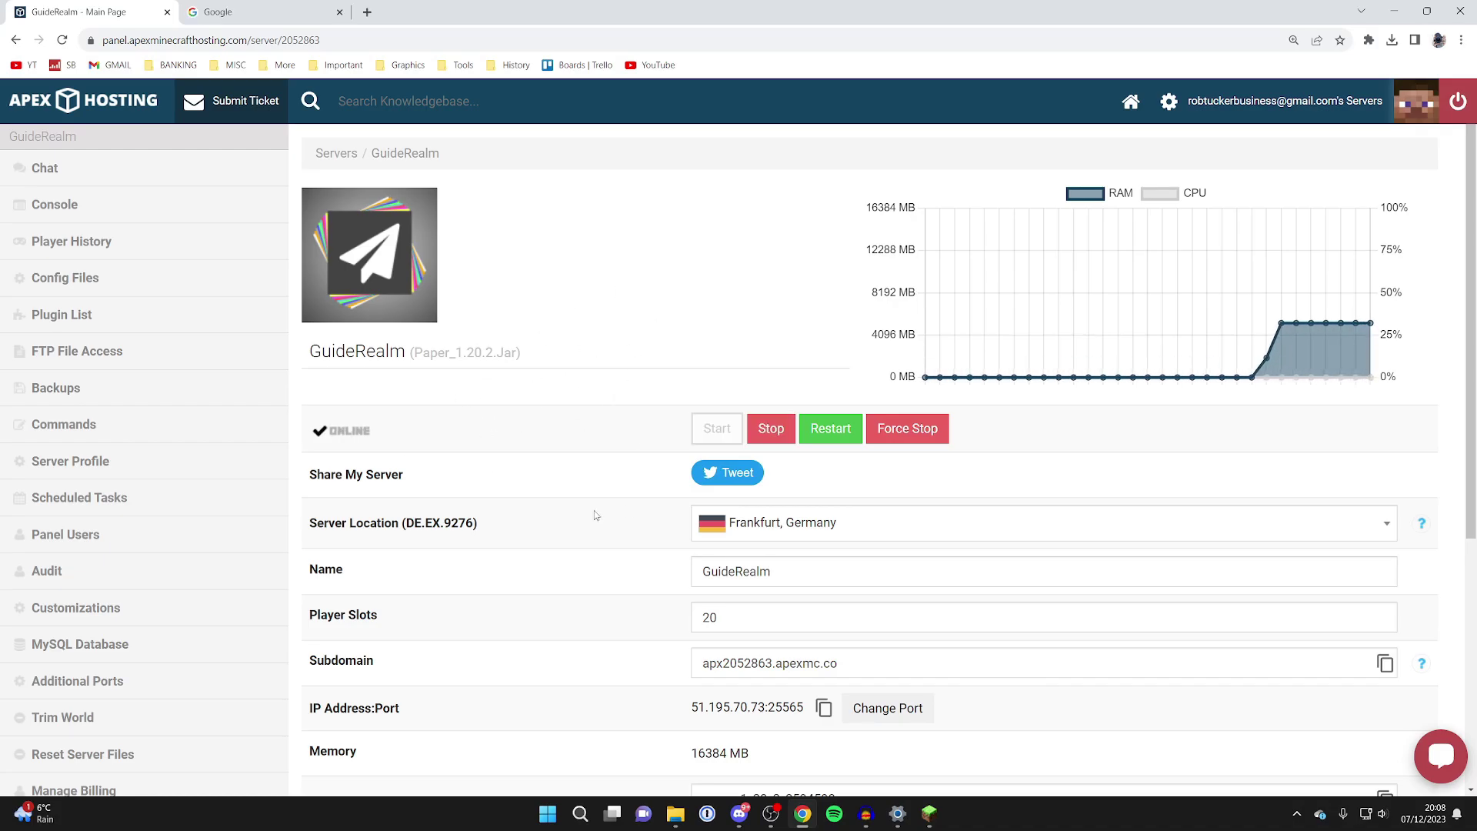
pyautogui.scroll(-5, 500, 377)
pyautogui.scroll(1, 500, 385)
pyautogui.scroll(-1, 487, 399)
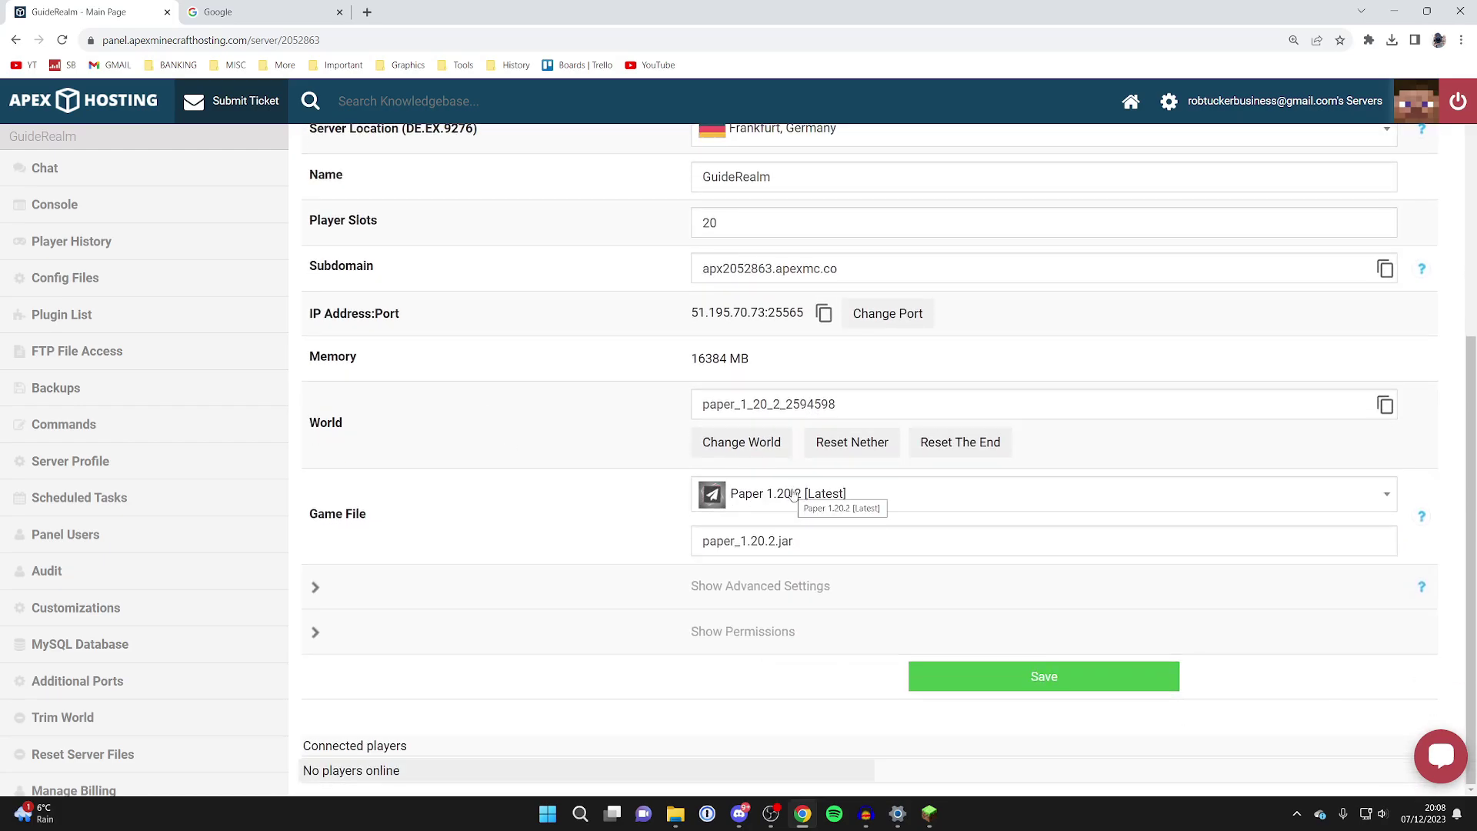
pyautogui.click(696, 491)
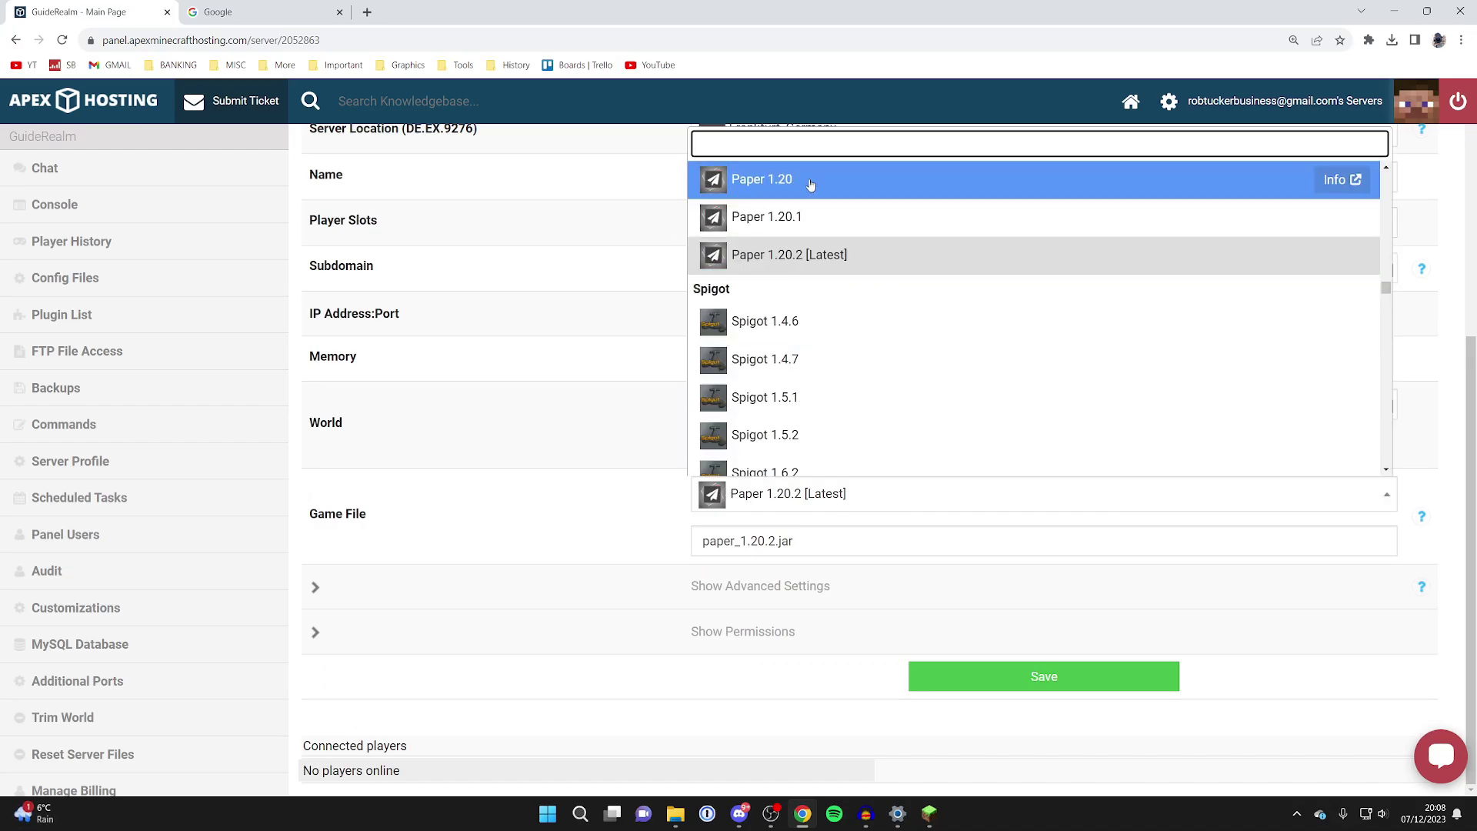
pyautogui.click(485, 352)
pyautogui.scroll(3, 471, 371)
pyautogui.scroll(3, 472, 375)
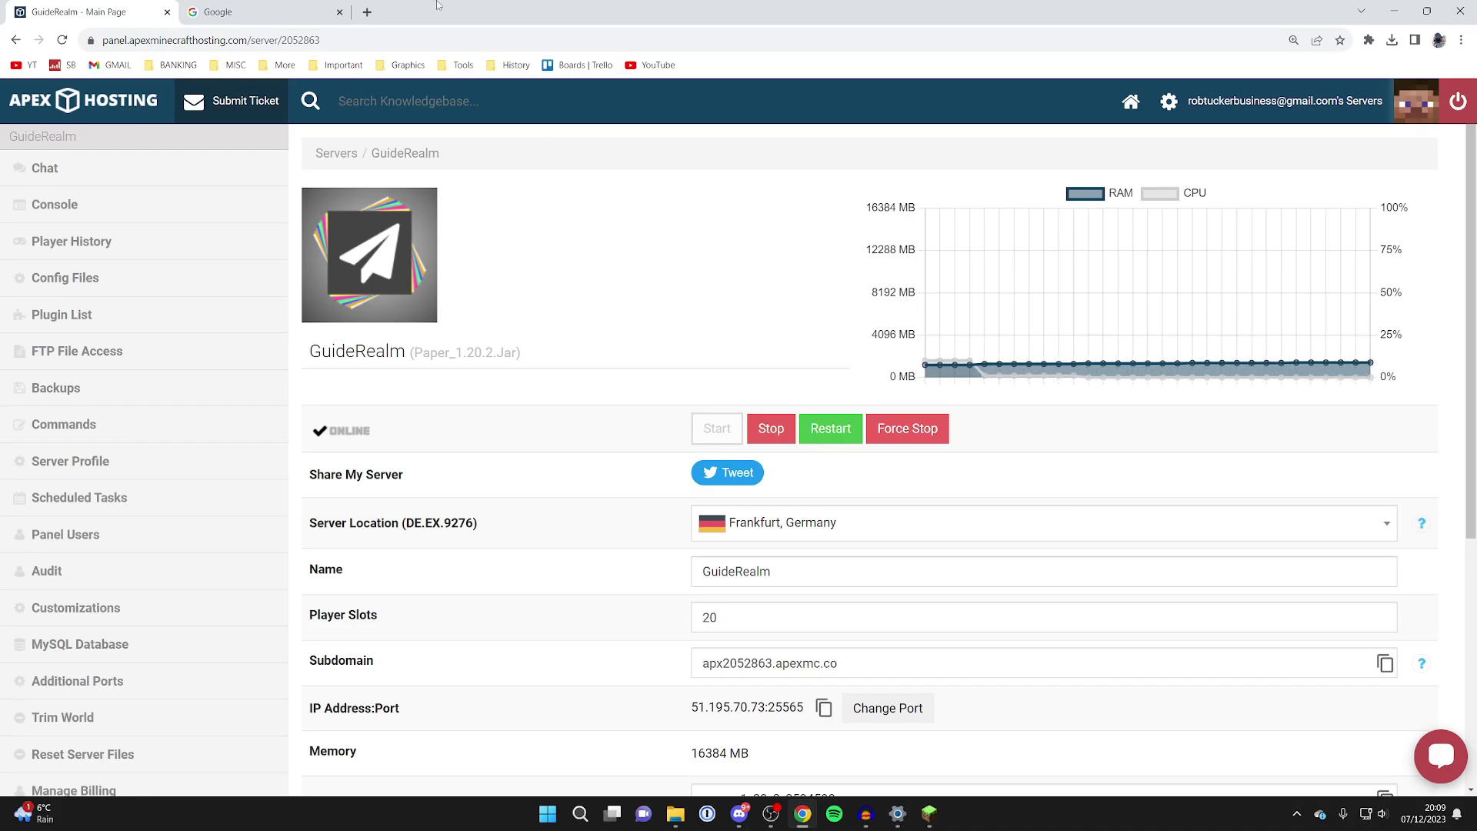
# Search Google for curseforge and open the CurseForge website.
pyautogui.click(296, 8)
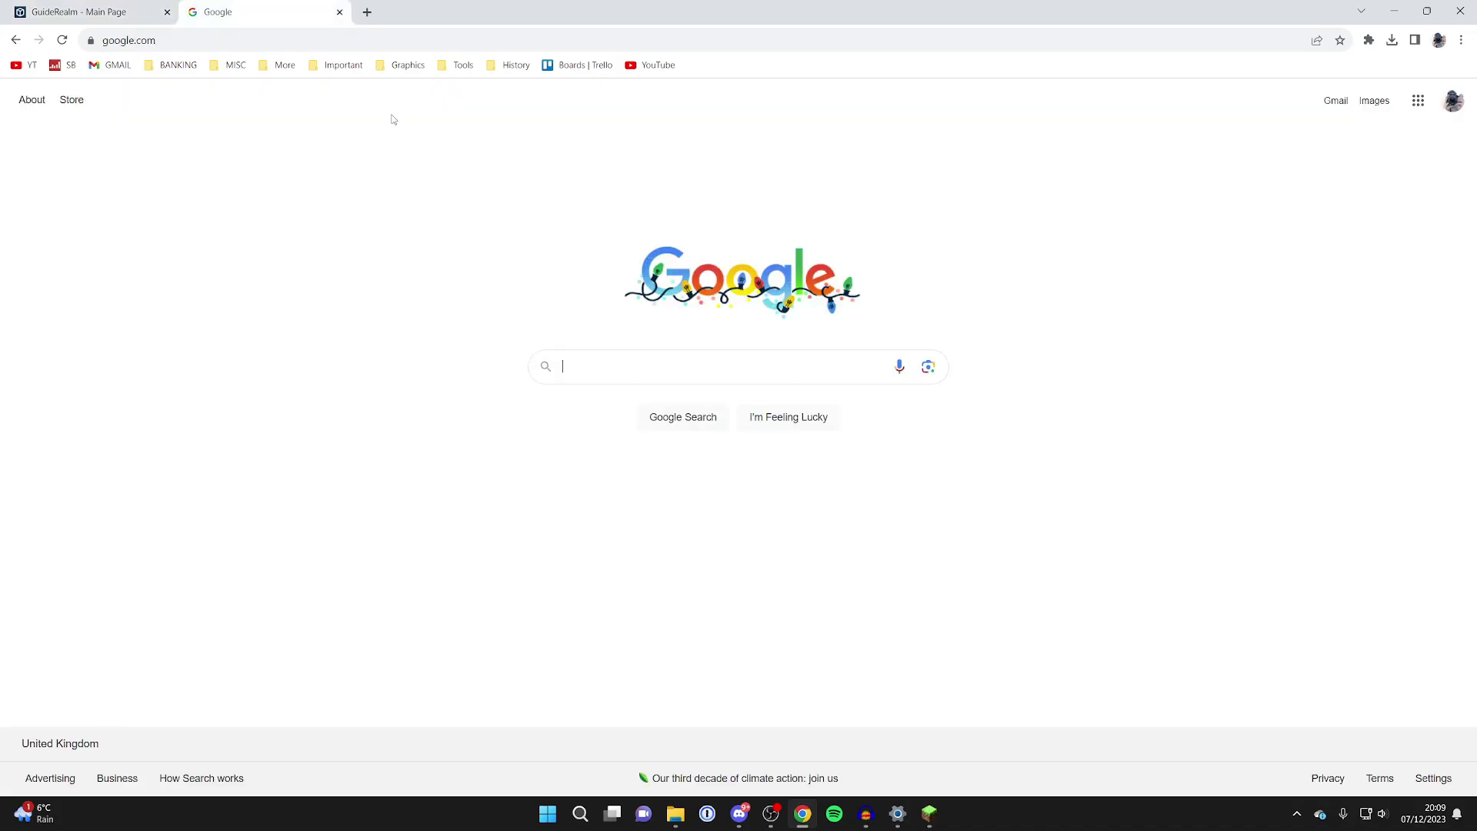
pyautogui.write('cursef')
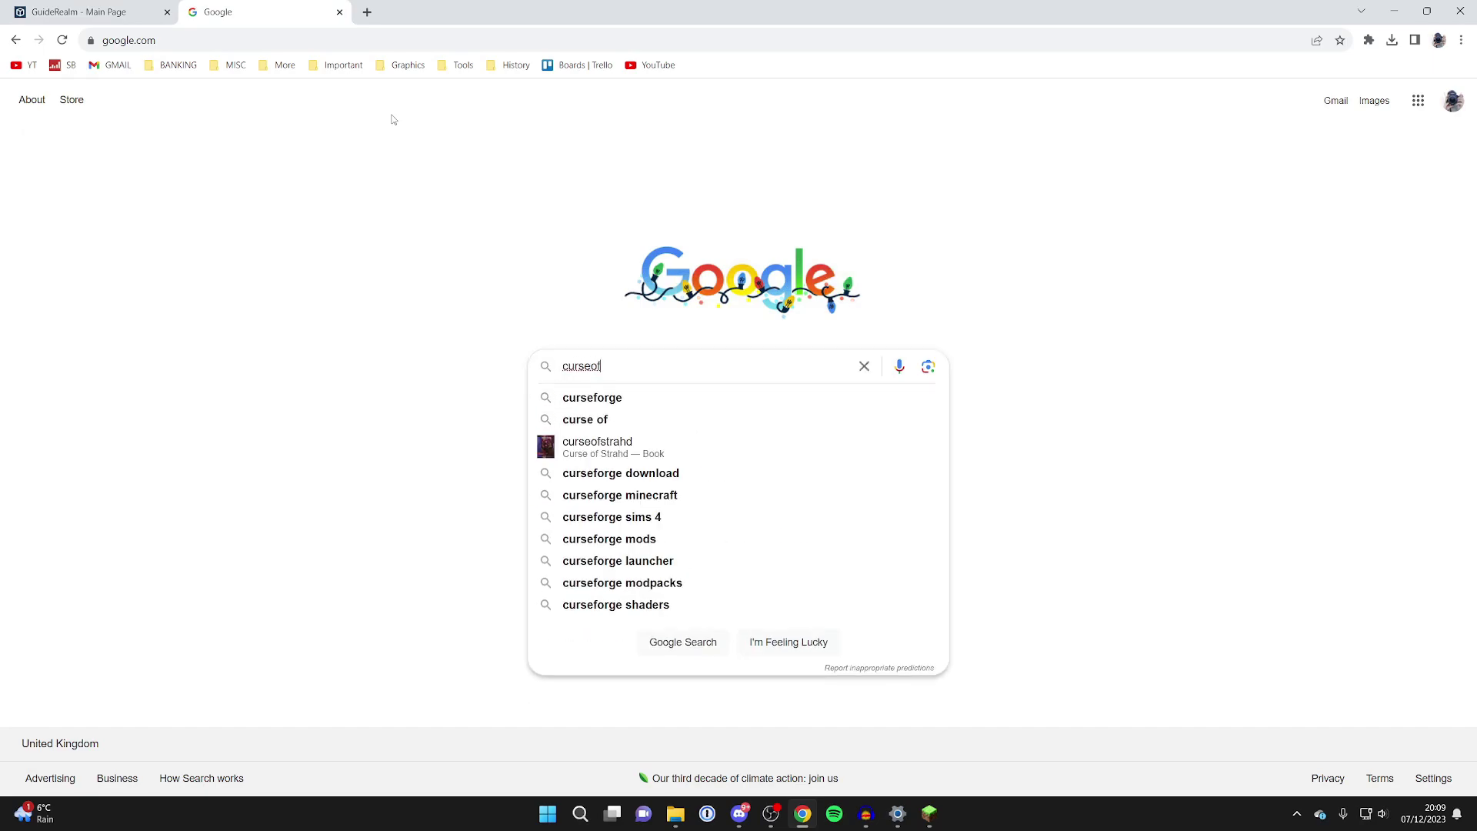
pyautogui.write('orge')
pyautogui.press('Return')
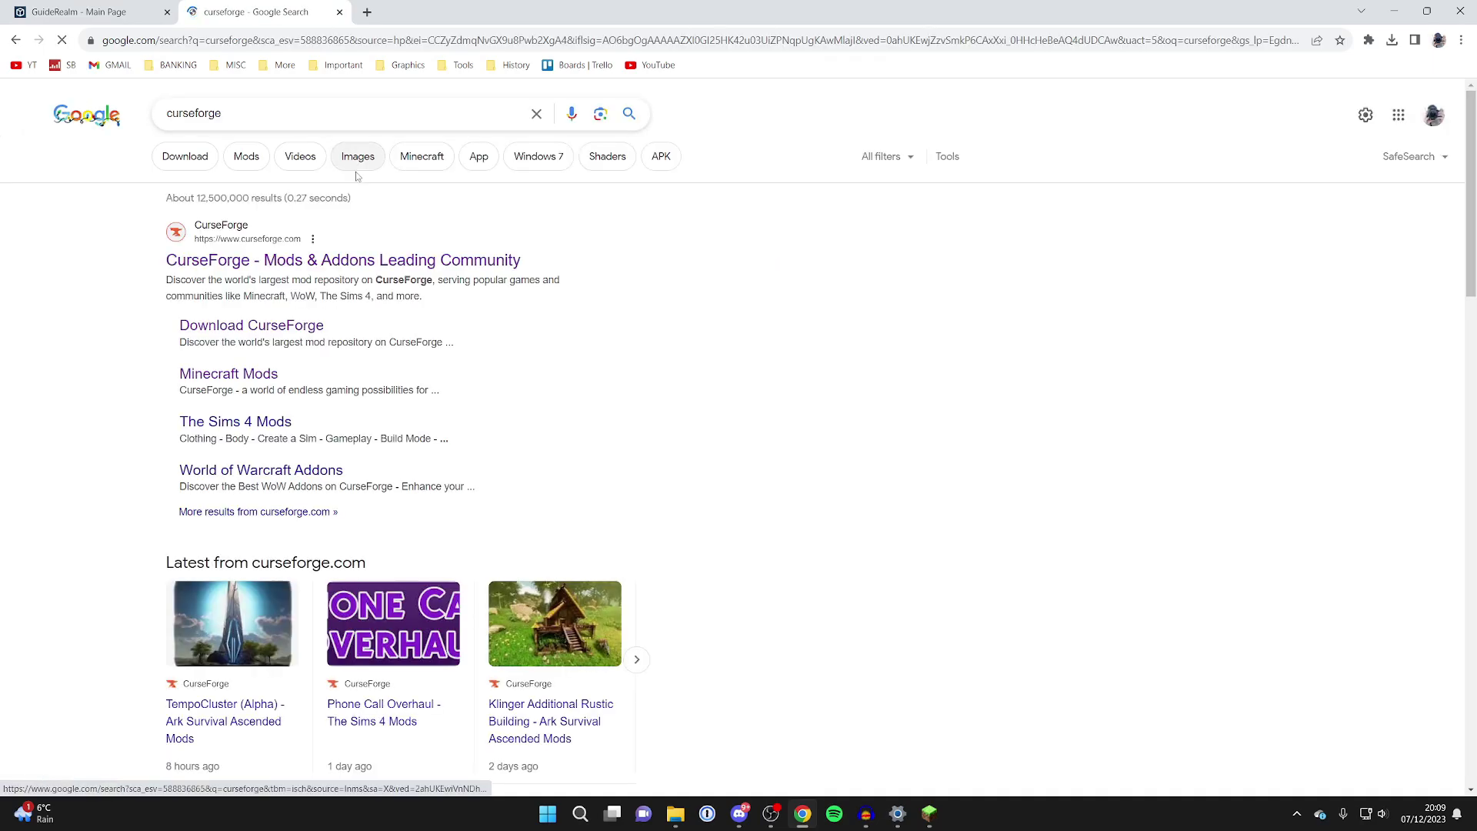
pyautogui.click(347, 264)
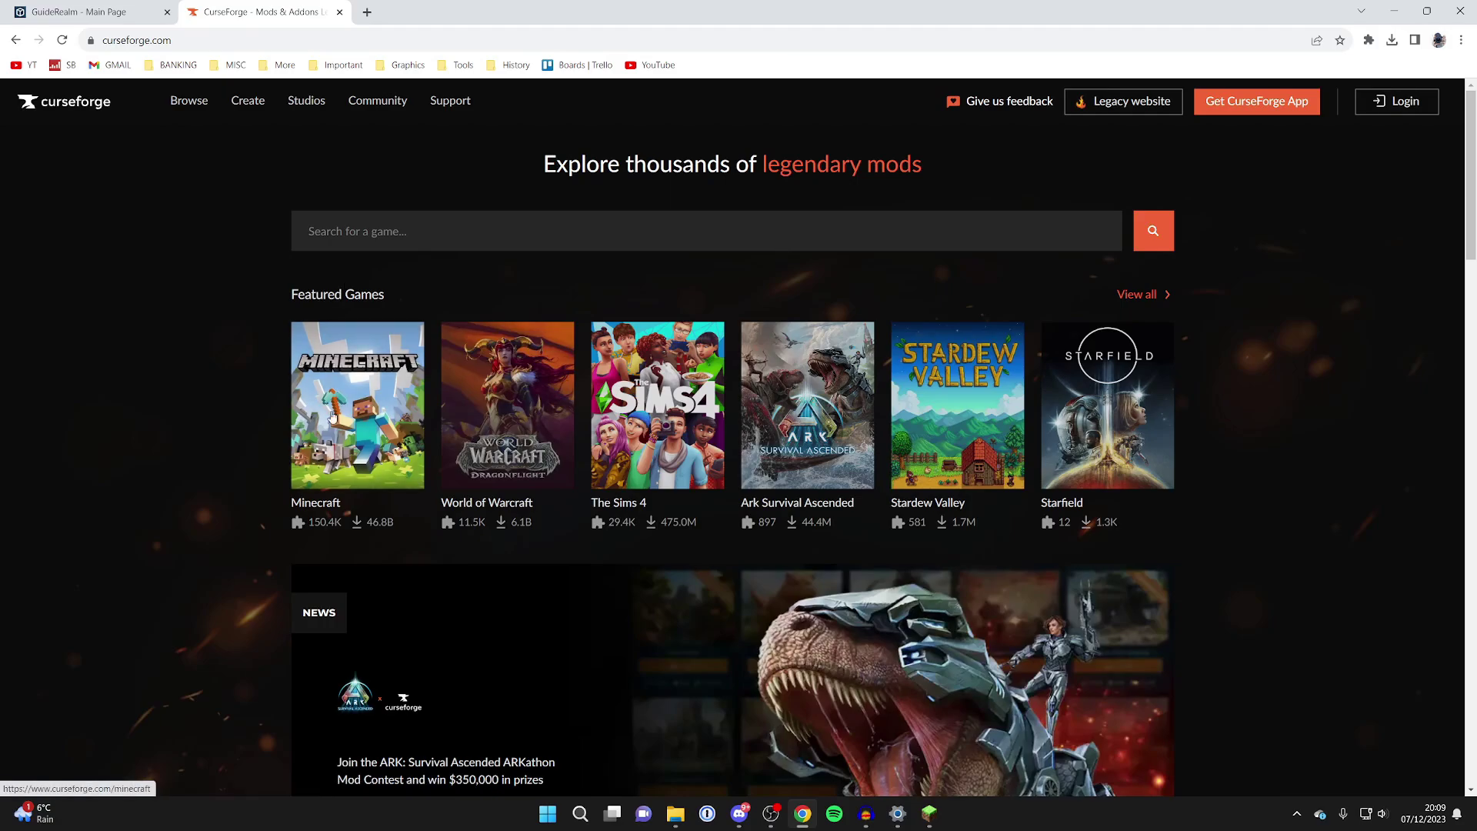
# Filter Minecraft projects to Bukkit Plugins and scroll down to Minepacks.
pyautogui.click(356, 390)
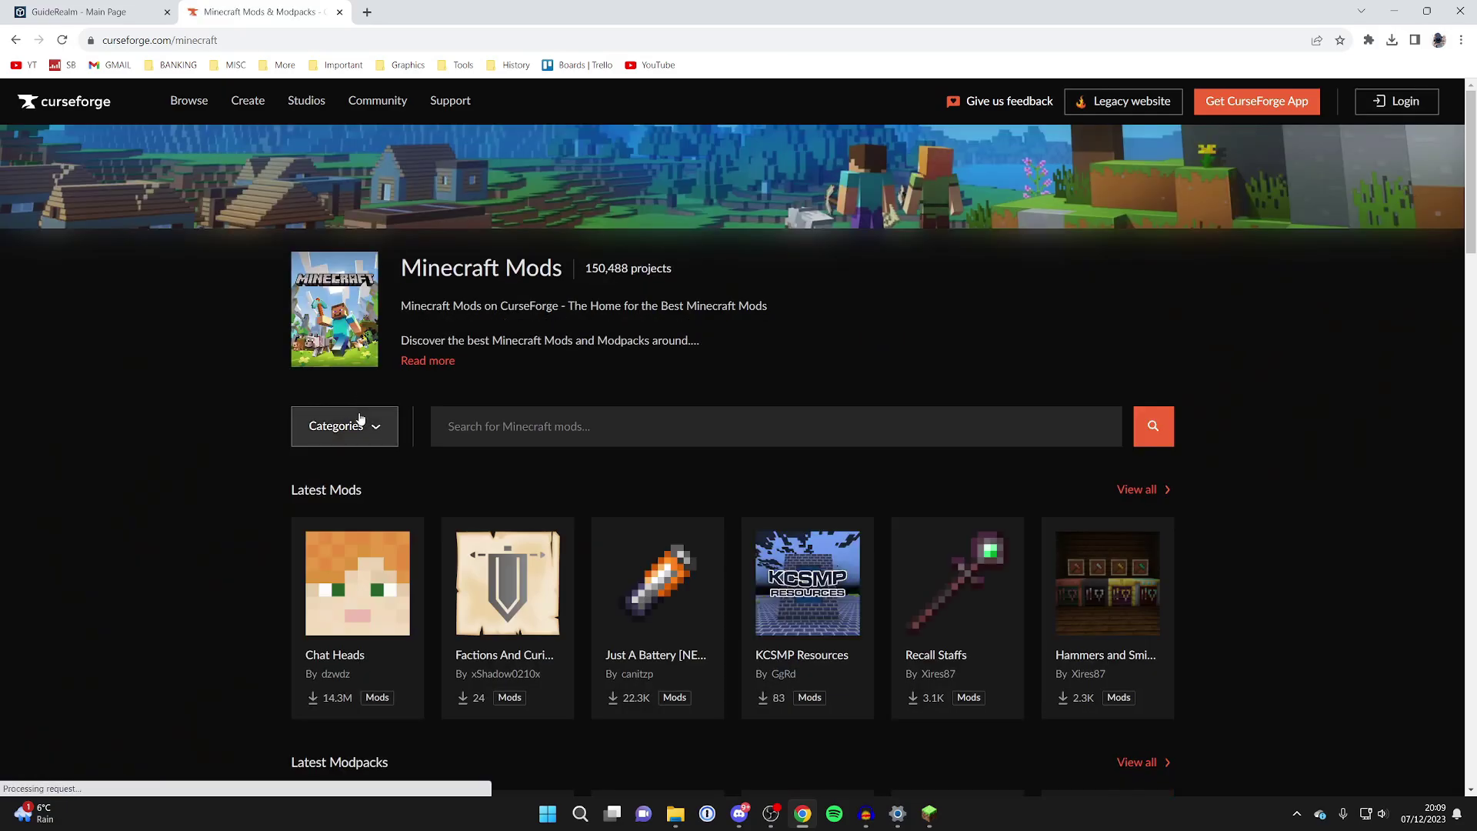
pyautogui.click(344, 422)
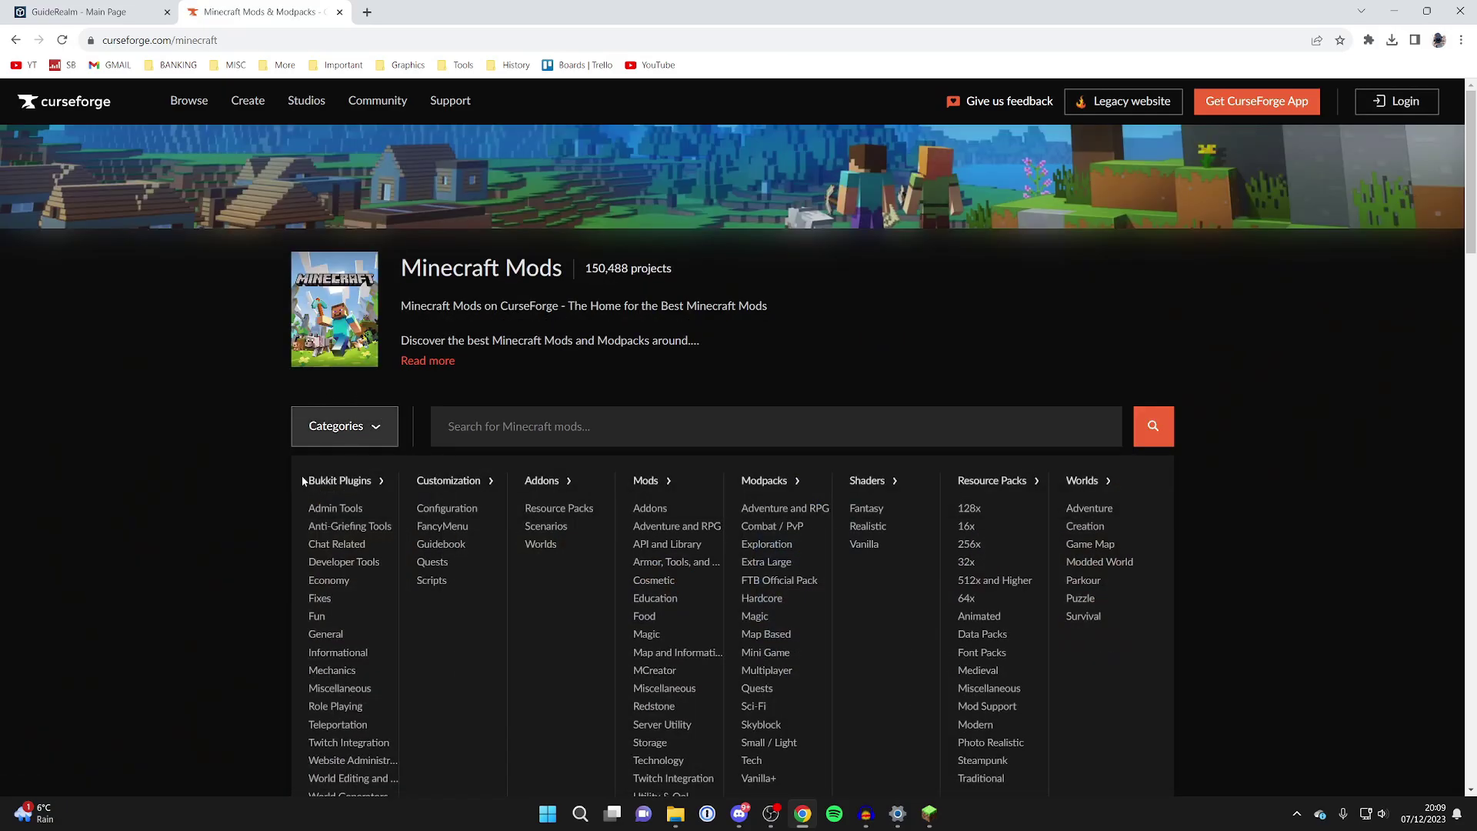
pyautogui.click(348, 492)
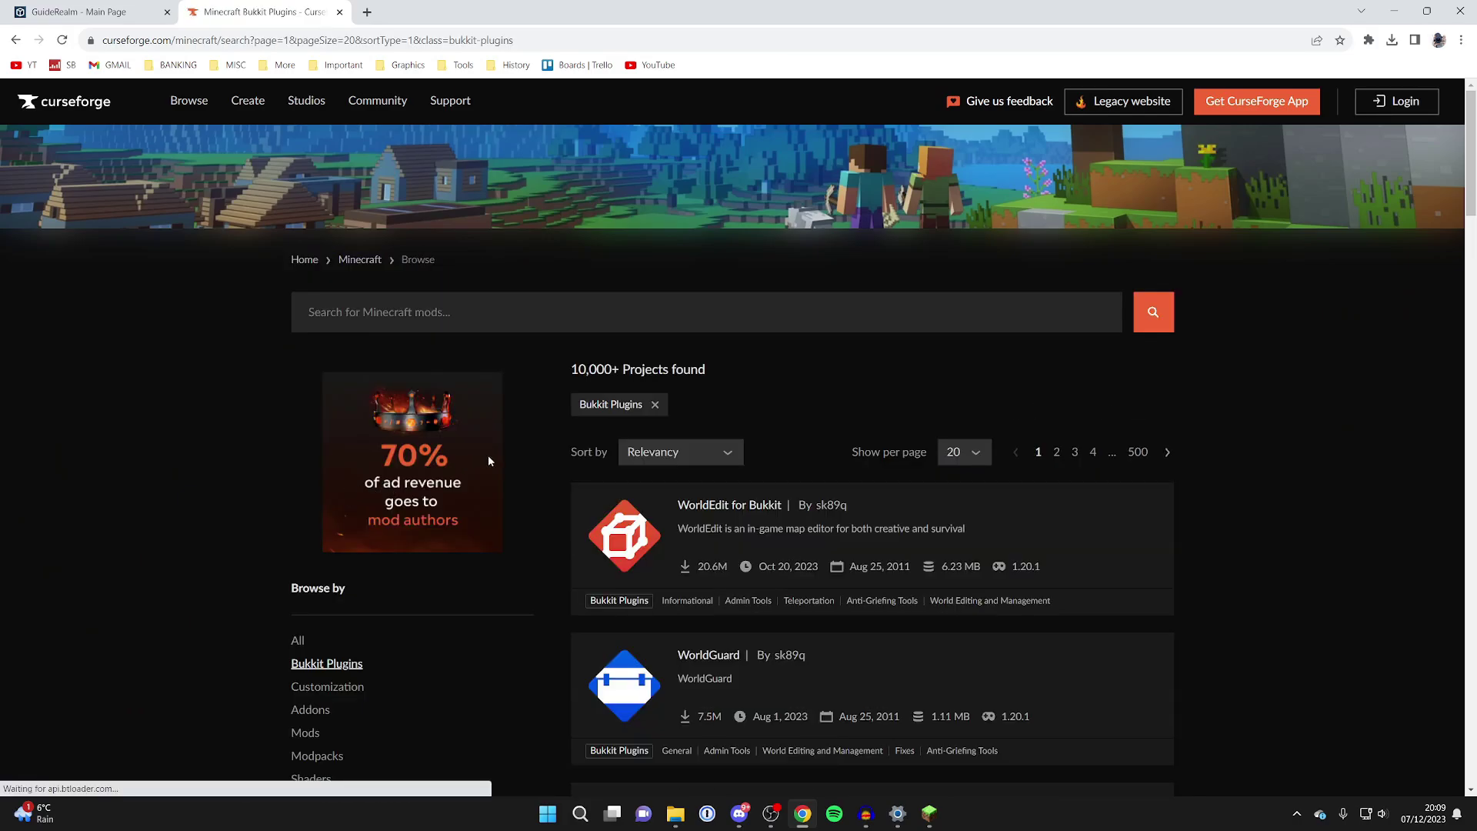
pyautogui.scroll(-2, 490, 454)
pyautogui.scroll(-5, 518, 435)
pyautogui.scroll(7, 518, 435)
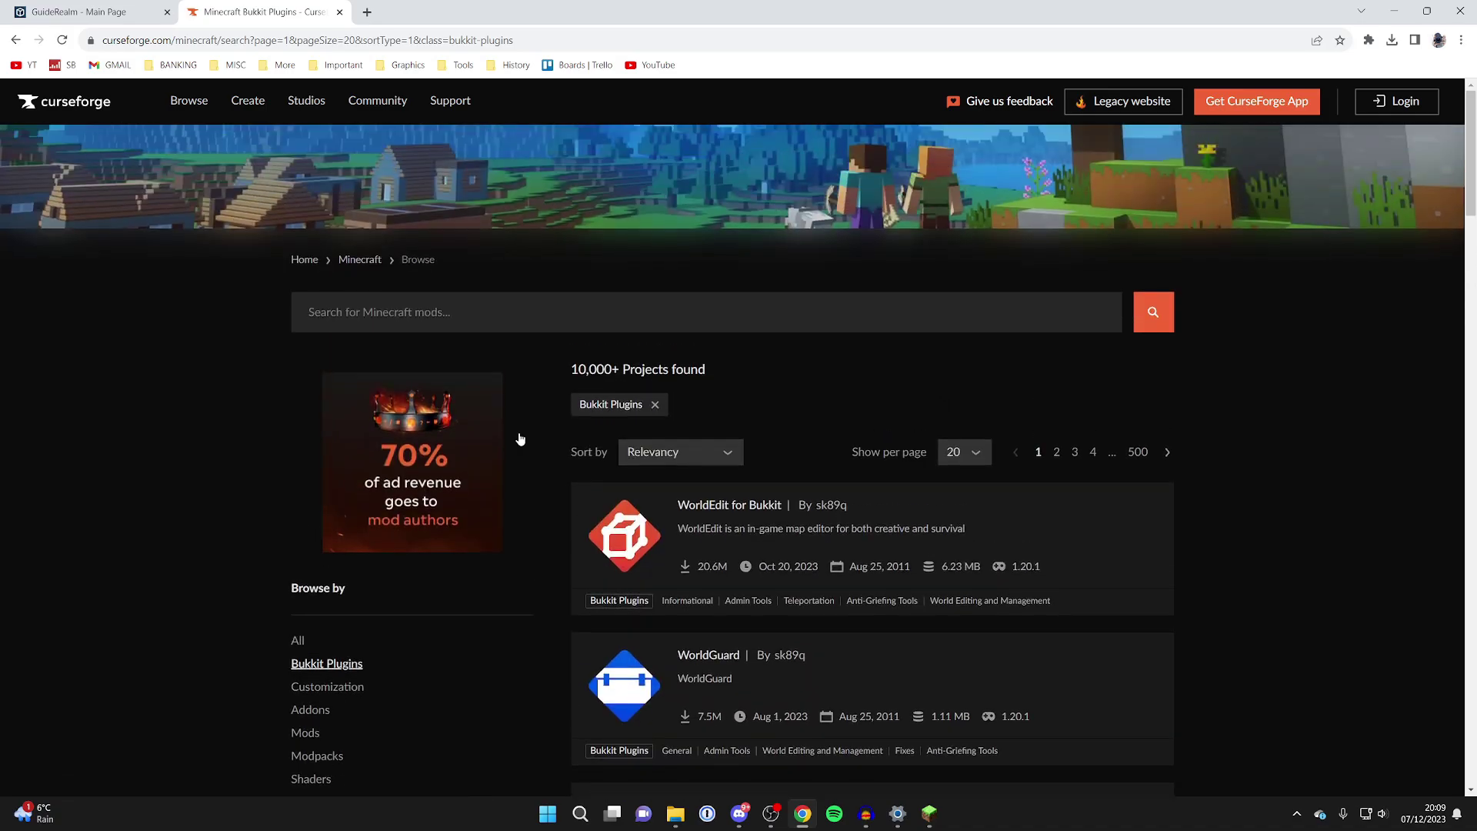
pyautogui.scroll(-1, 520, 439)
pyautogui.scroll(-10, 669, 422)
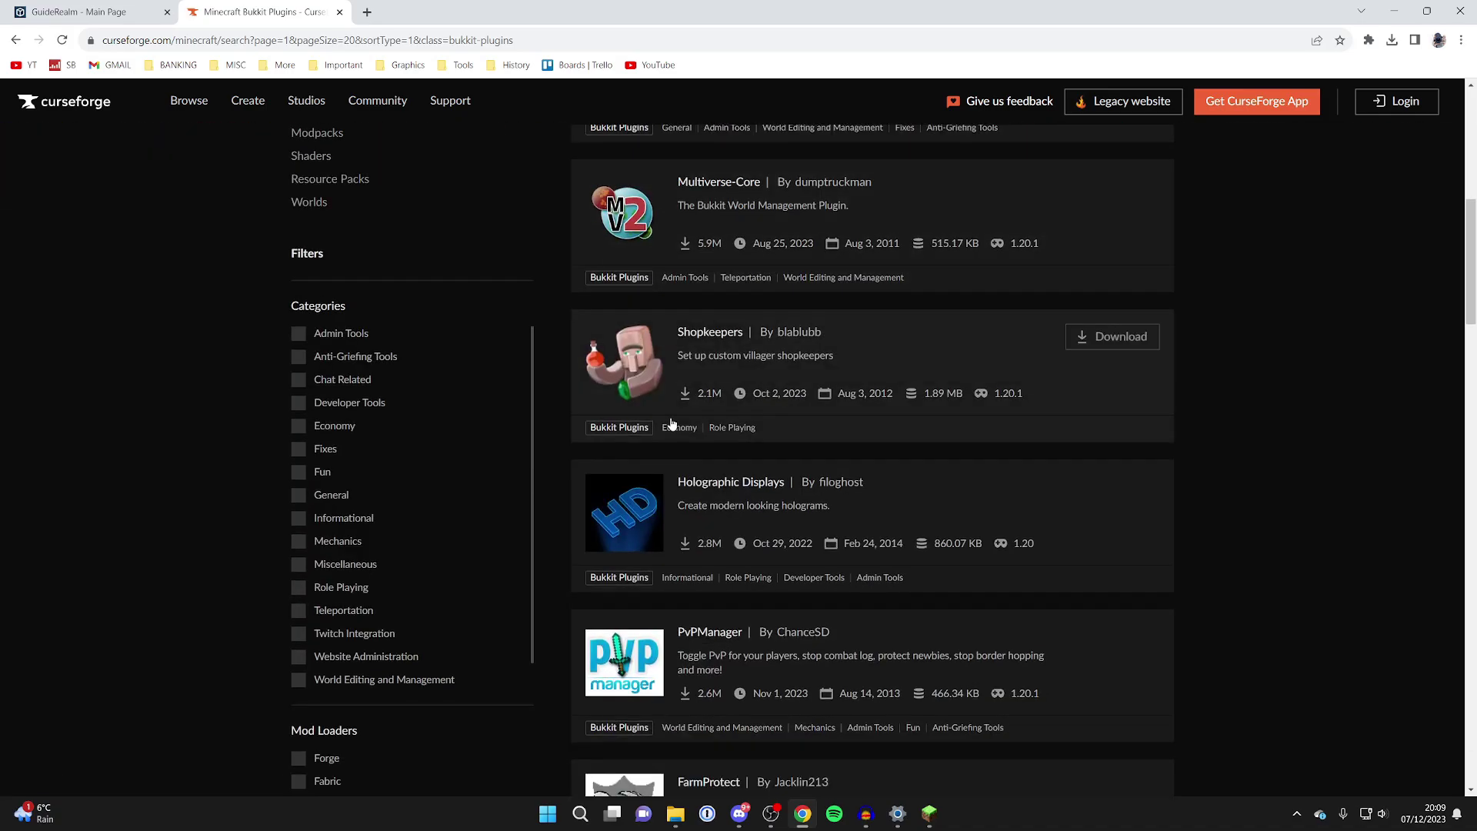
pyautogui.scroll(-2, 680, 427)
pyautogui.scroll(-5, 677, 427)
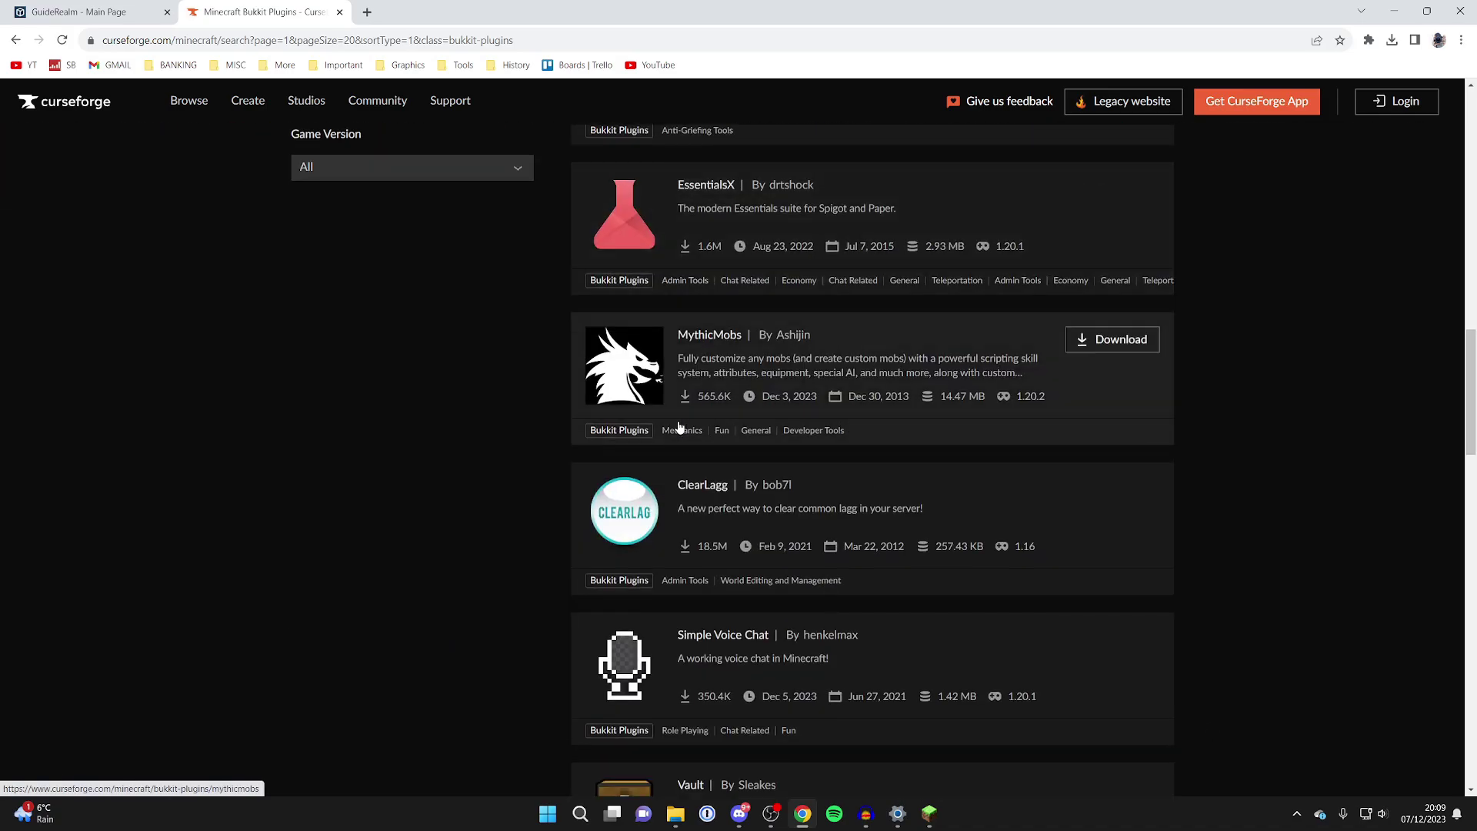
pyautogui.scroll(-5, 963, 472)
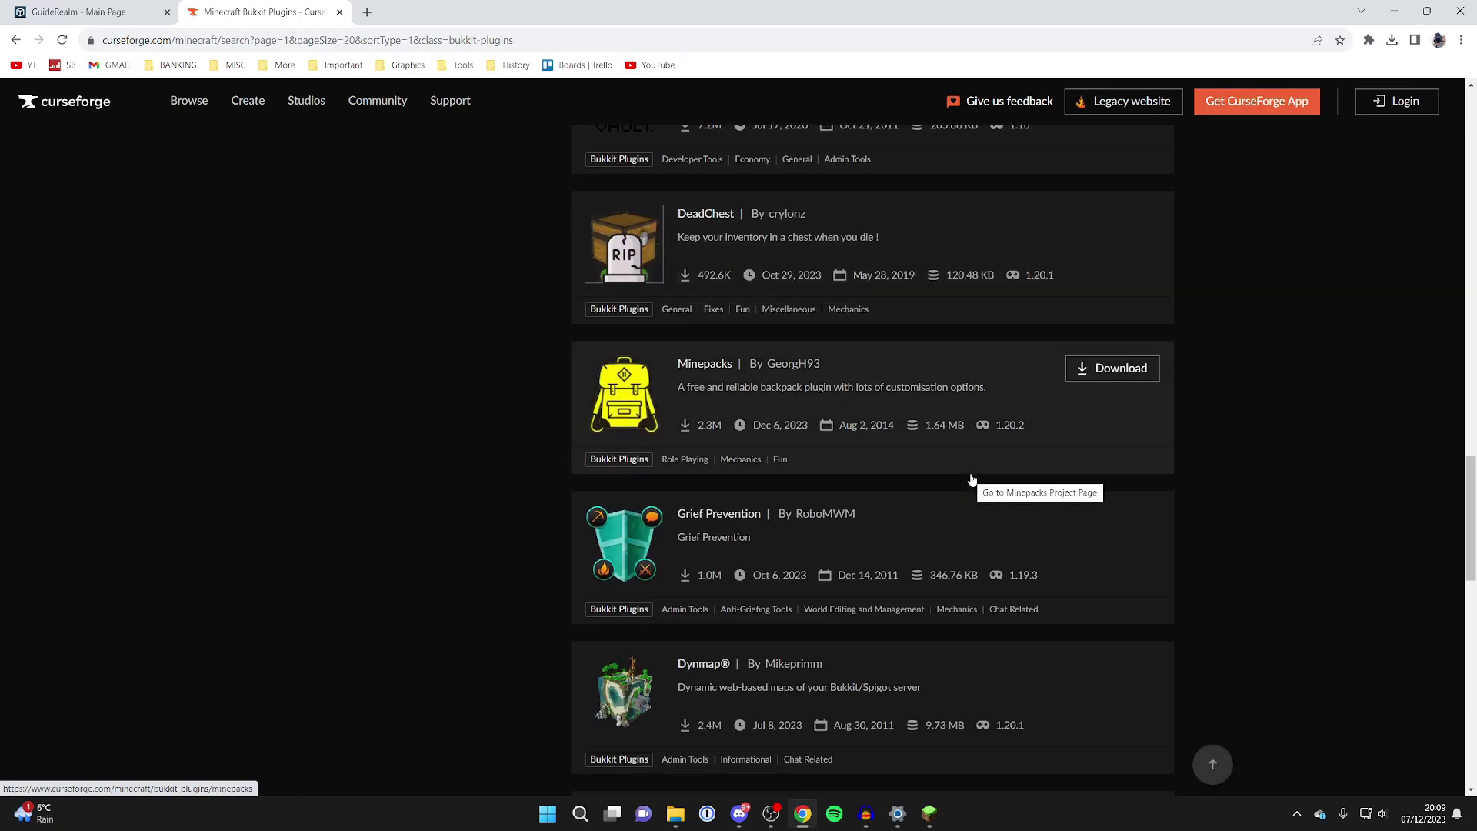
pyautogui.scroll(-1, 781, 453)
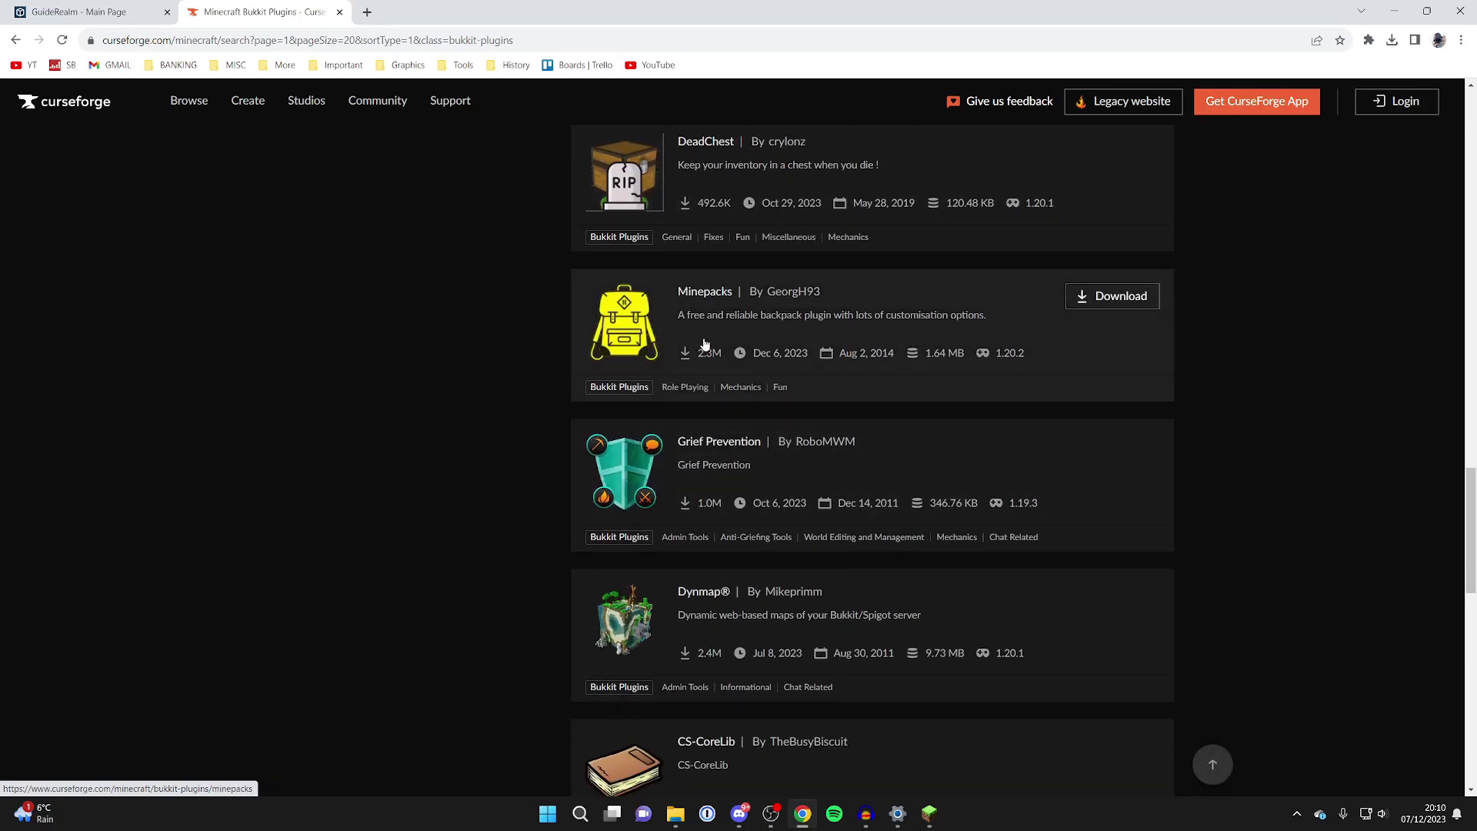
# Open the Minepacks project page and its list of file versions.
pyautogui.click(725, 298)
pyautogui.scroll(-1, 723, 300)
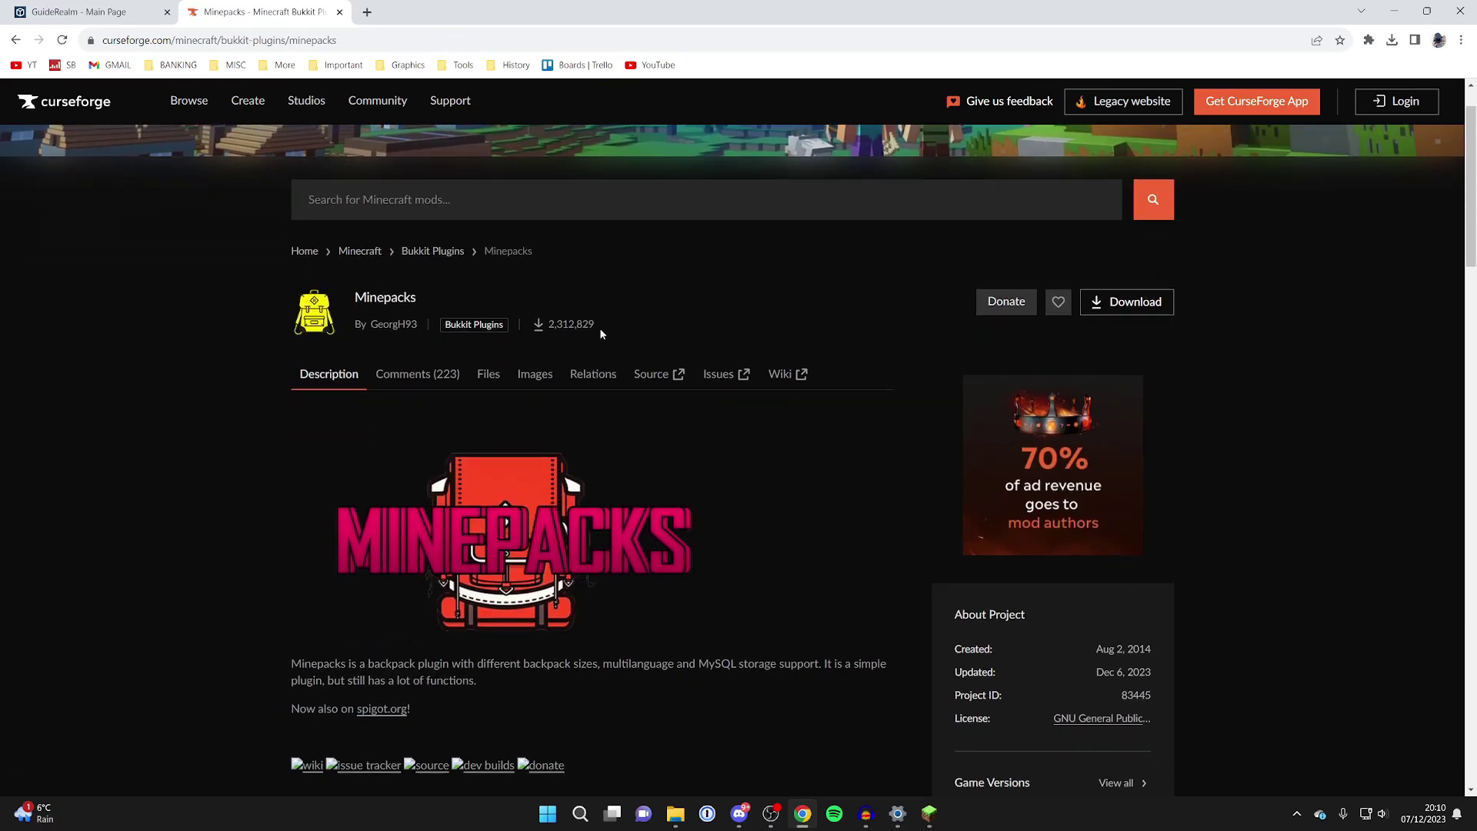
pyautogui.click(488, 373)
pyautogui.scroll(-2, 490, 374)
pyautogui.scroll(-1, 491, 377)
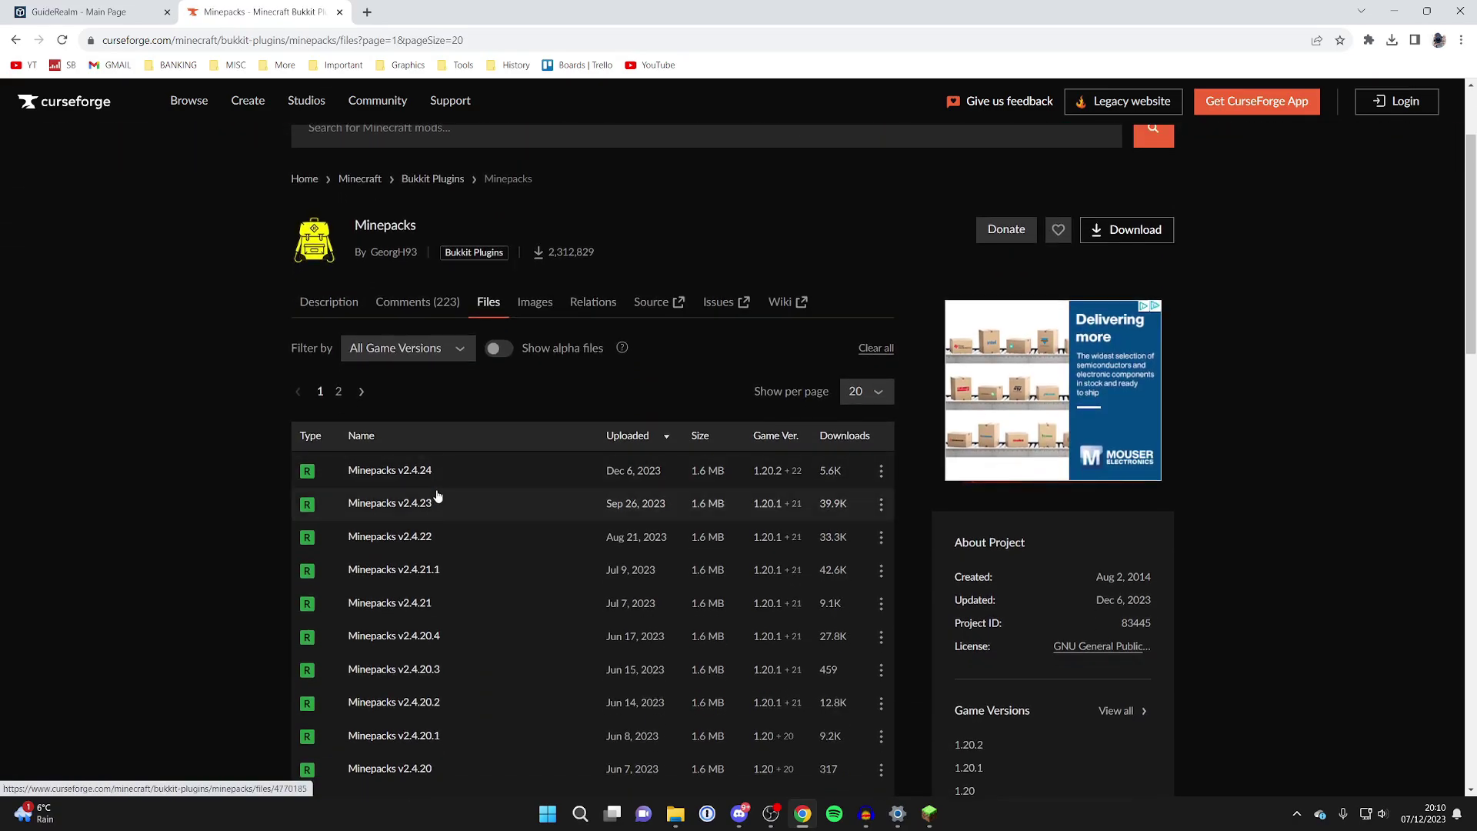
pyautogui.moveTo(767, 480)
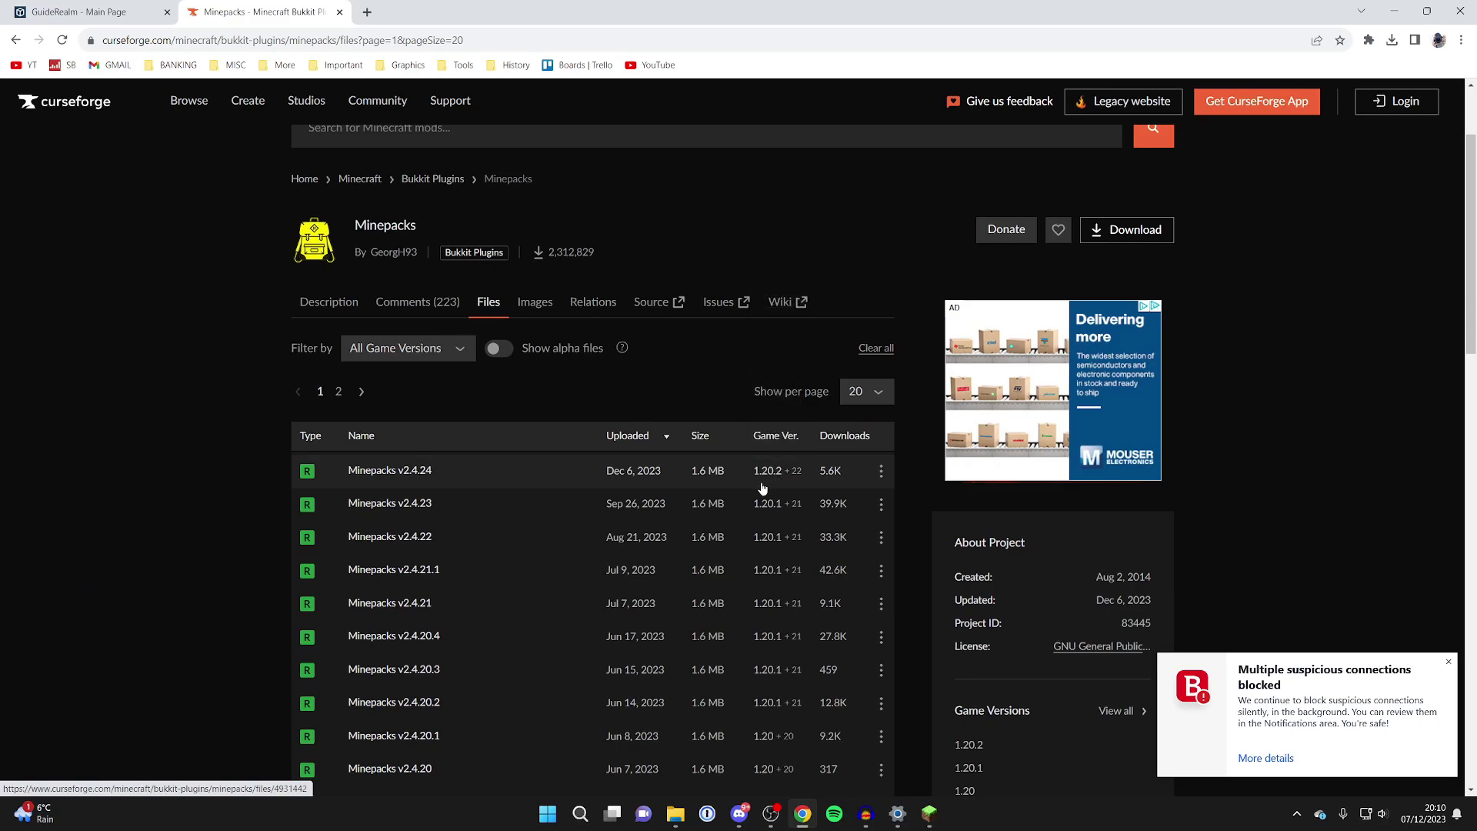
# Download Minepacks v2.4.24 as Minepacks.jar and return to the GuideRealm panel tab.
pyautogui.click(66, 9)
pyautogui.scroll(-5, 643, 297)
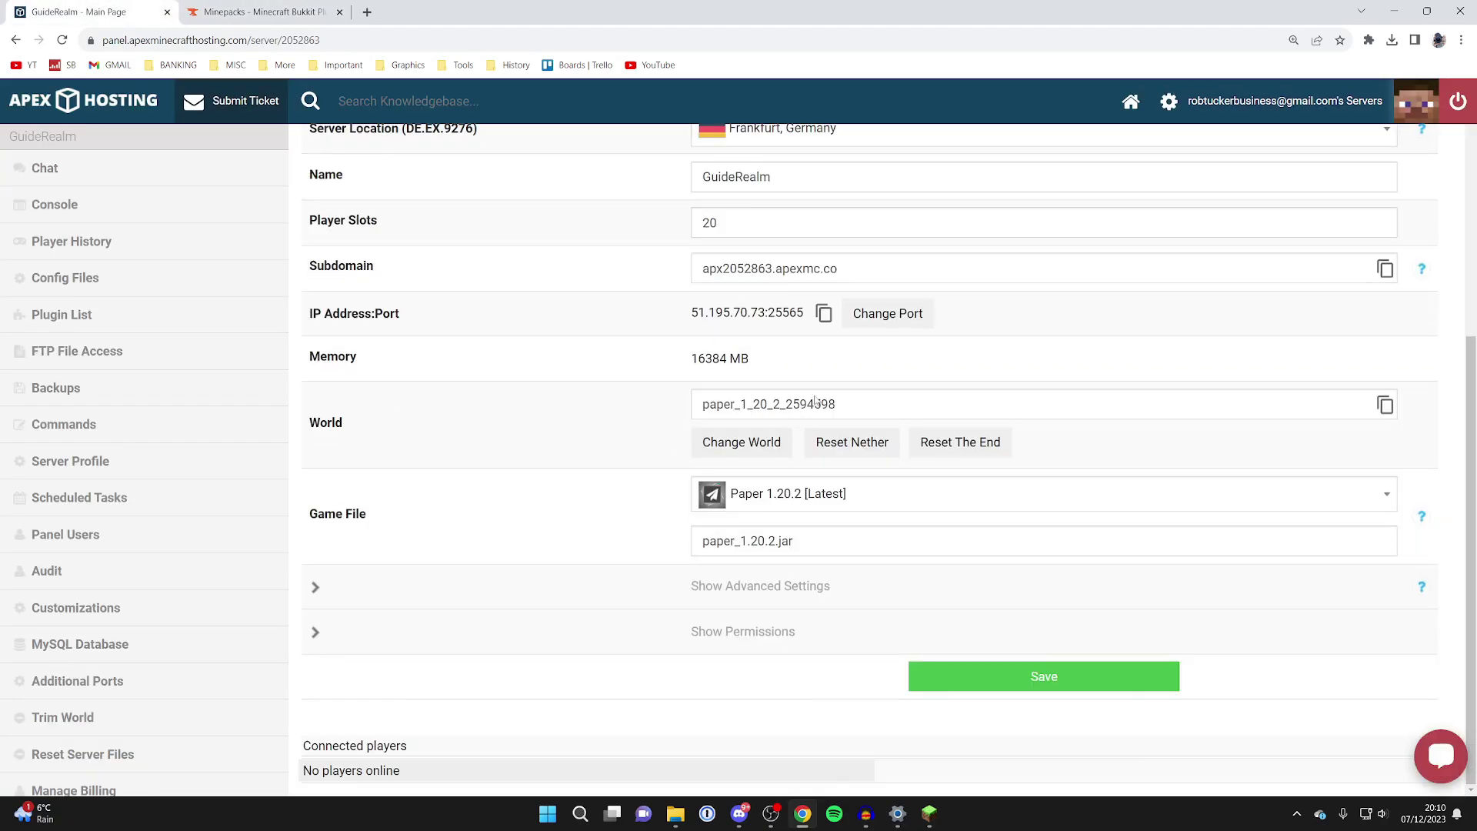
pyautogui.click(267, 9)
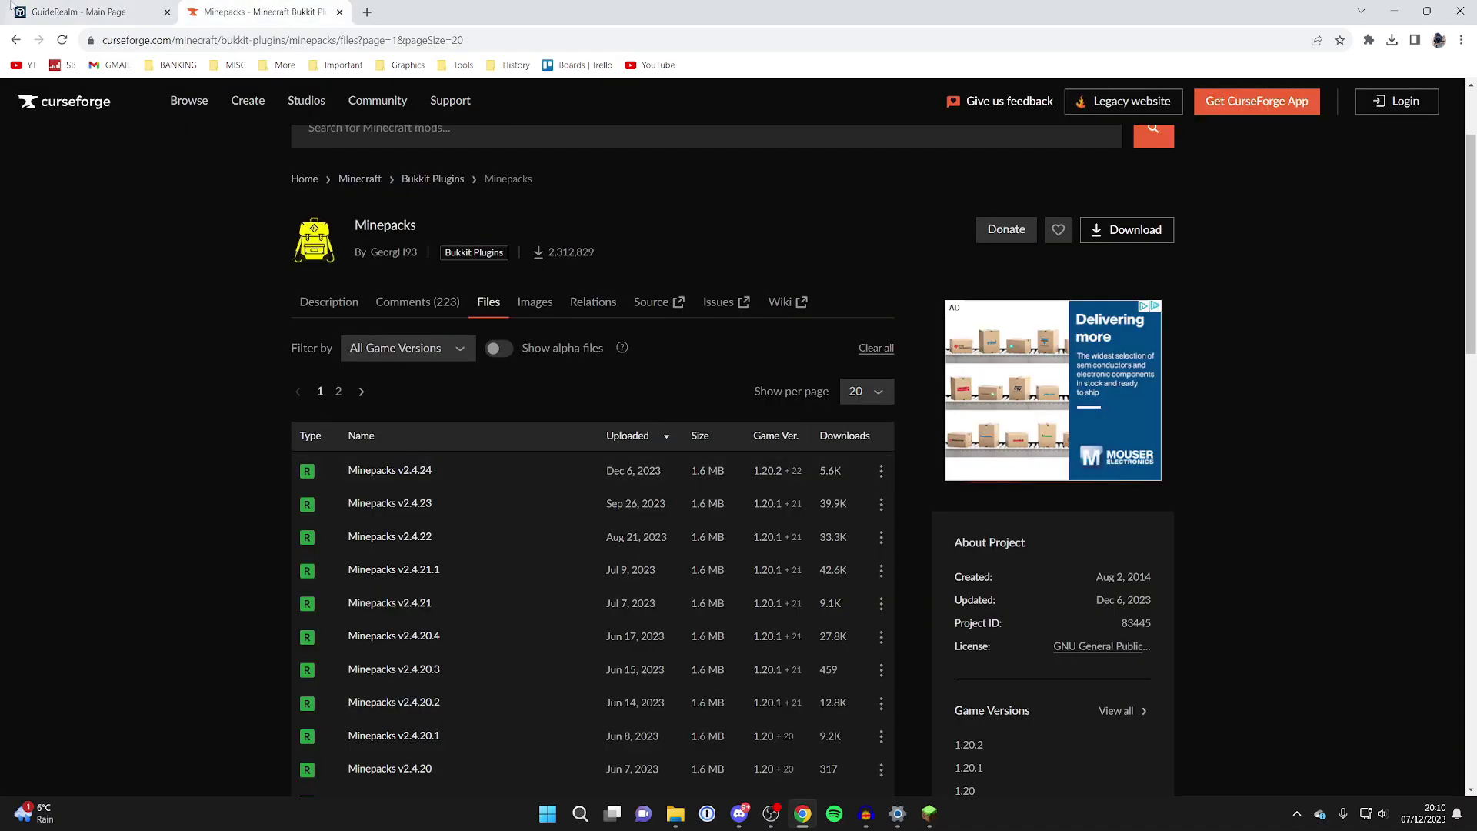
pyautogui.click(43, 22)
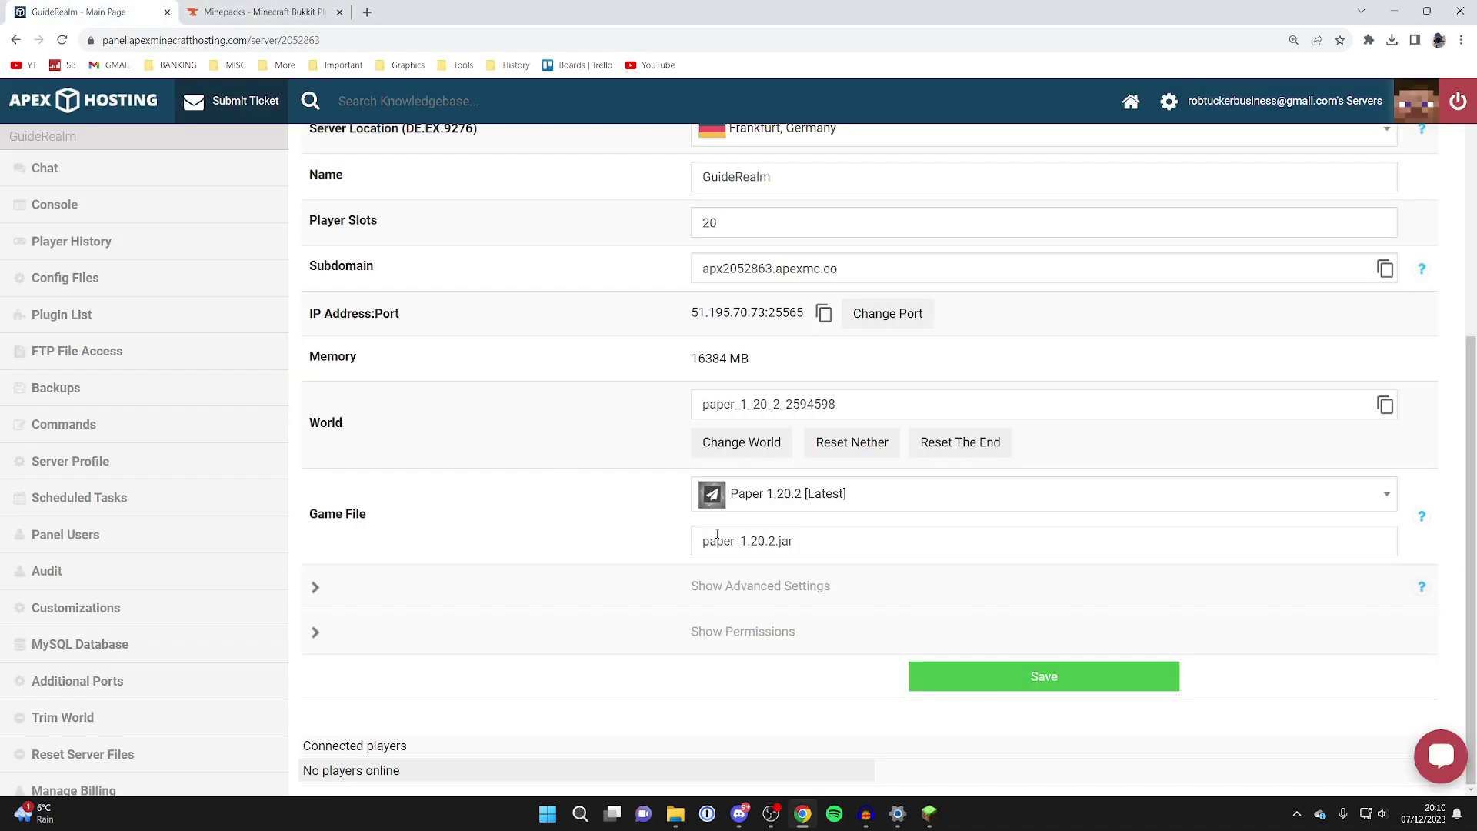
pyautogui.click(265, 11)
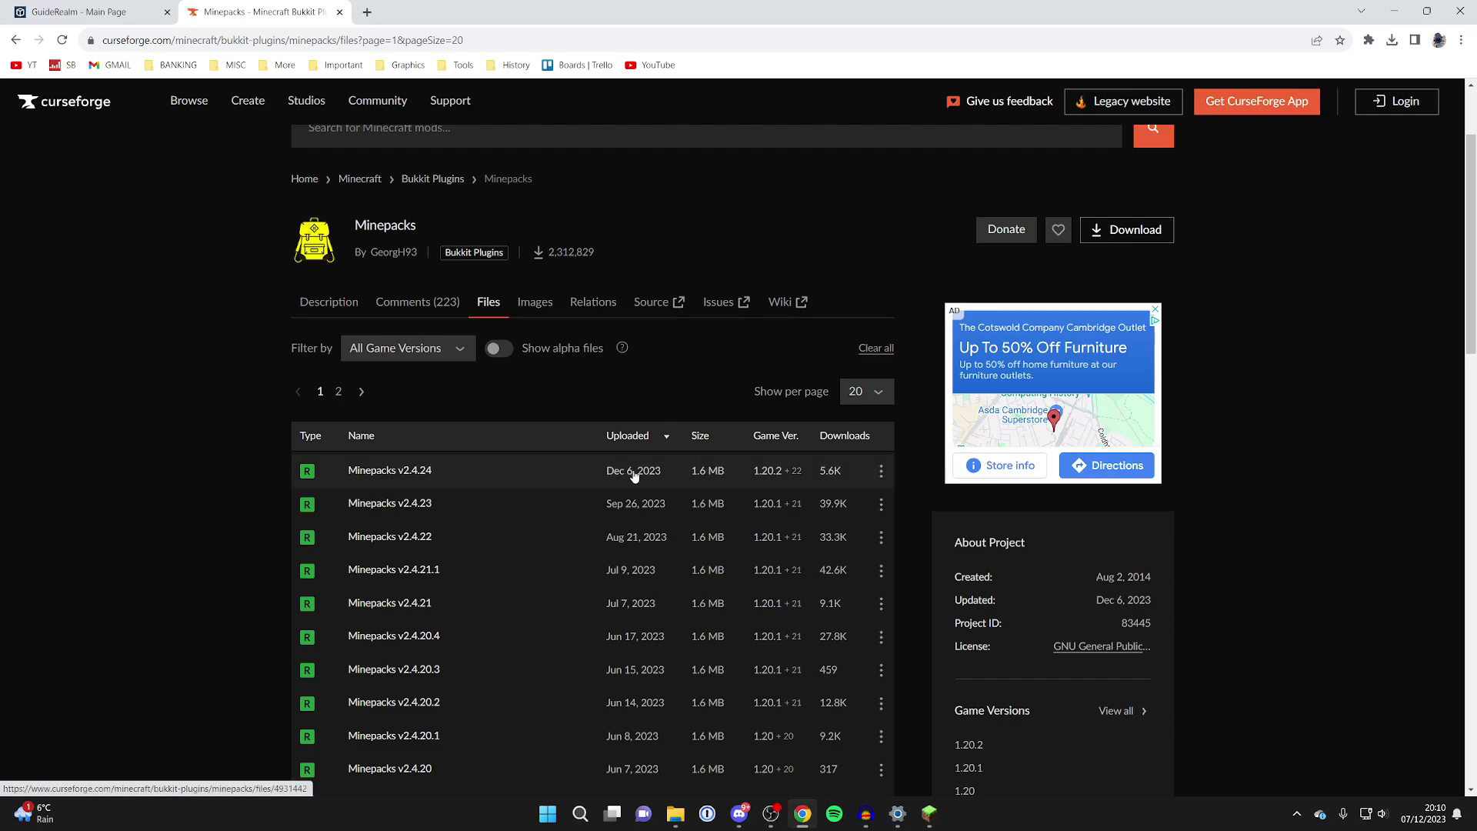
pyautogui.click(880, 470)
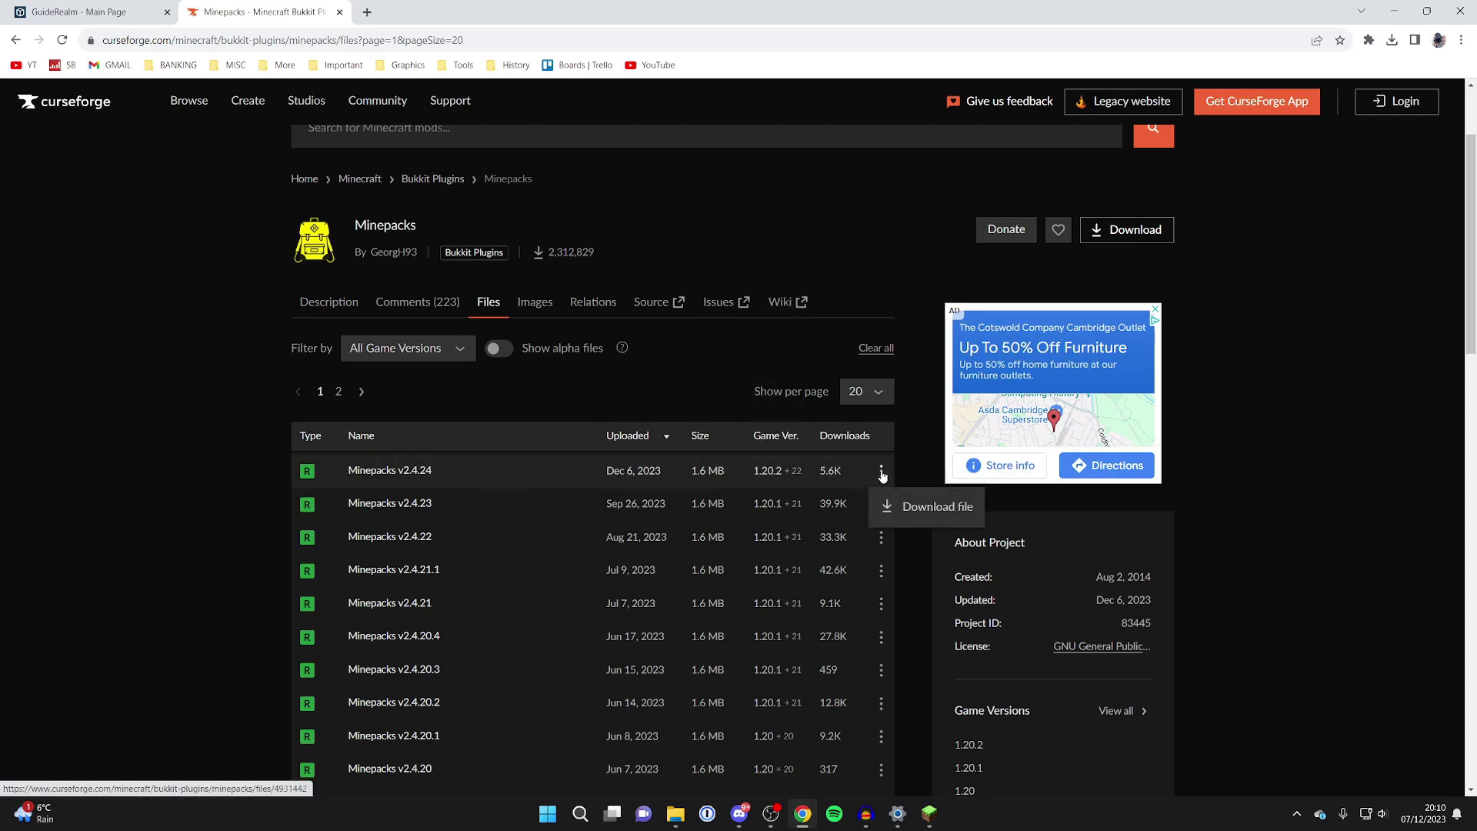
pyautogui.click(907, 503)
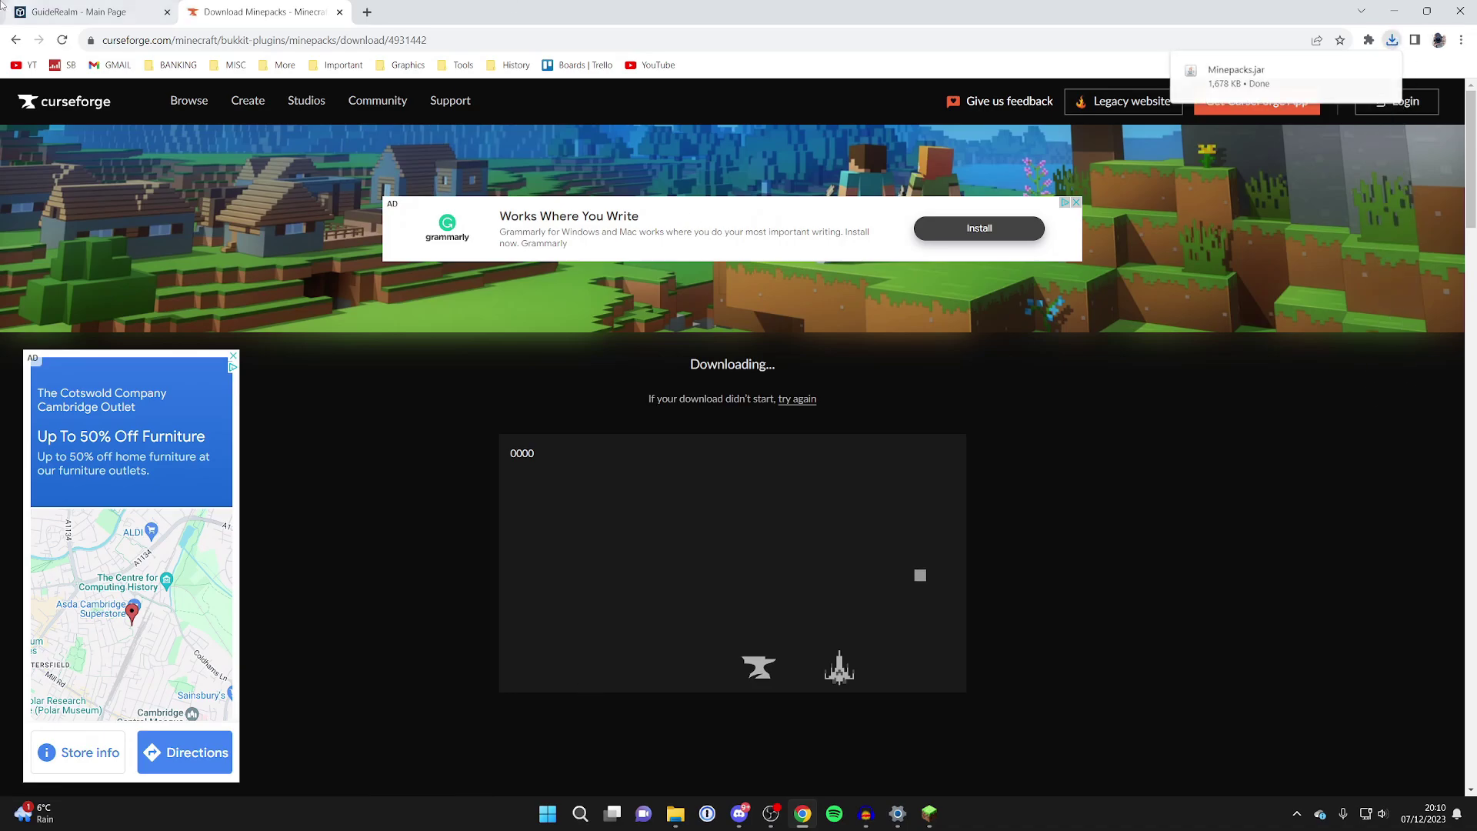
pyautogui.click(70, 12)
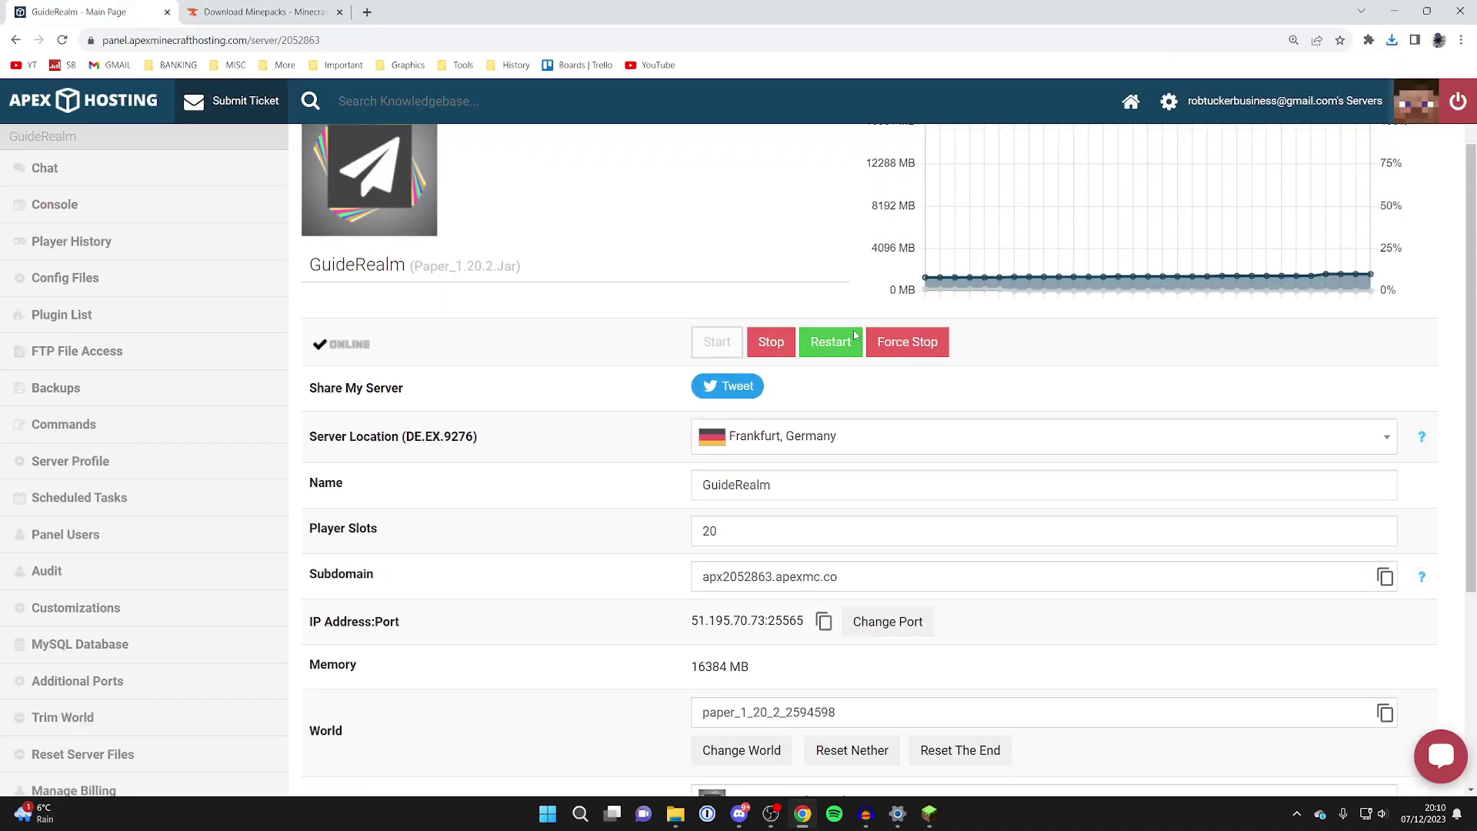
# Log in to FTP File Access and open the upload page for /default/plugins.
pyautogui.scroll(1, 855, 336)
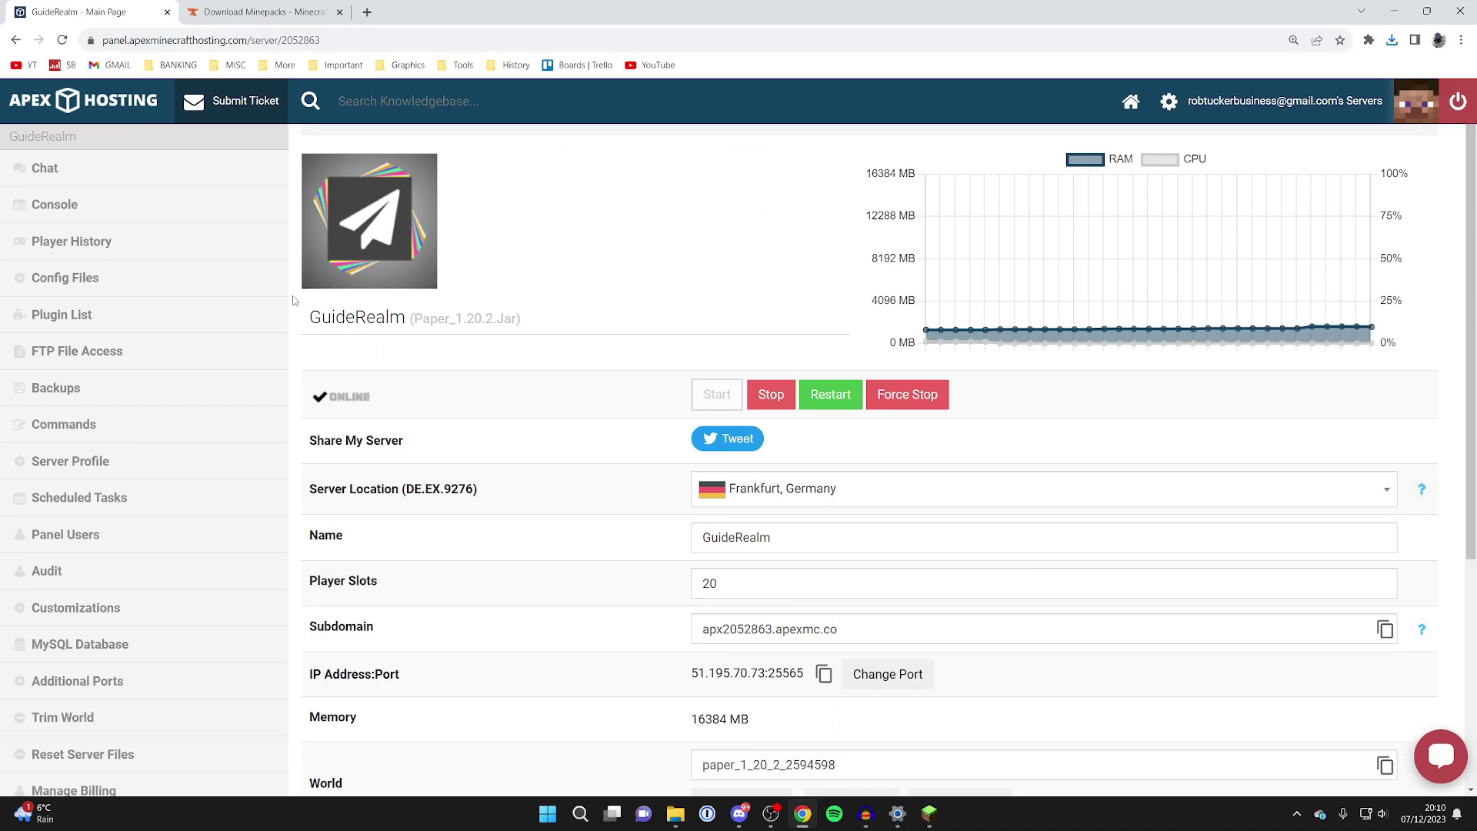
pyautogui.click(166, 360)
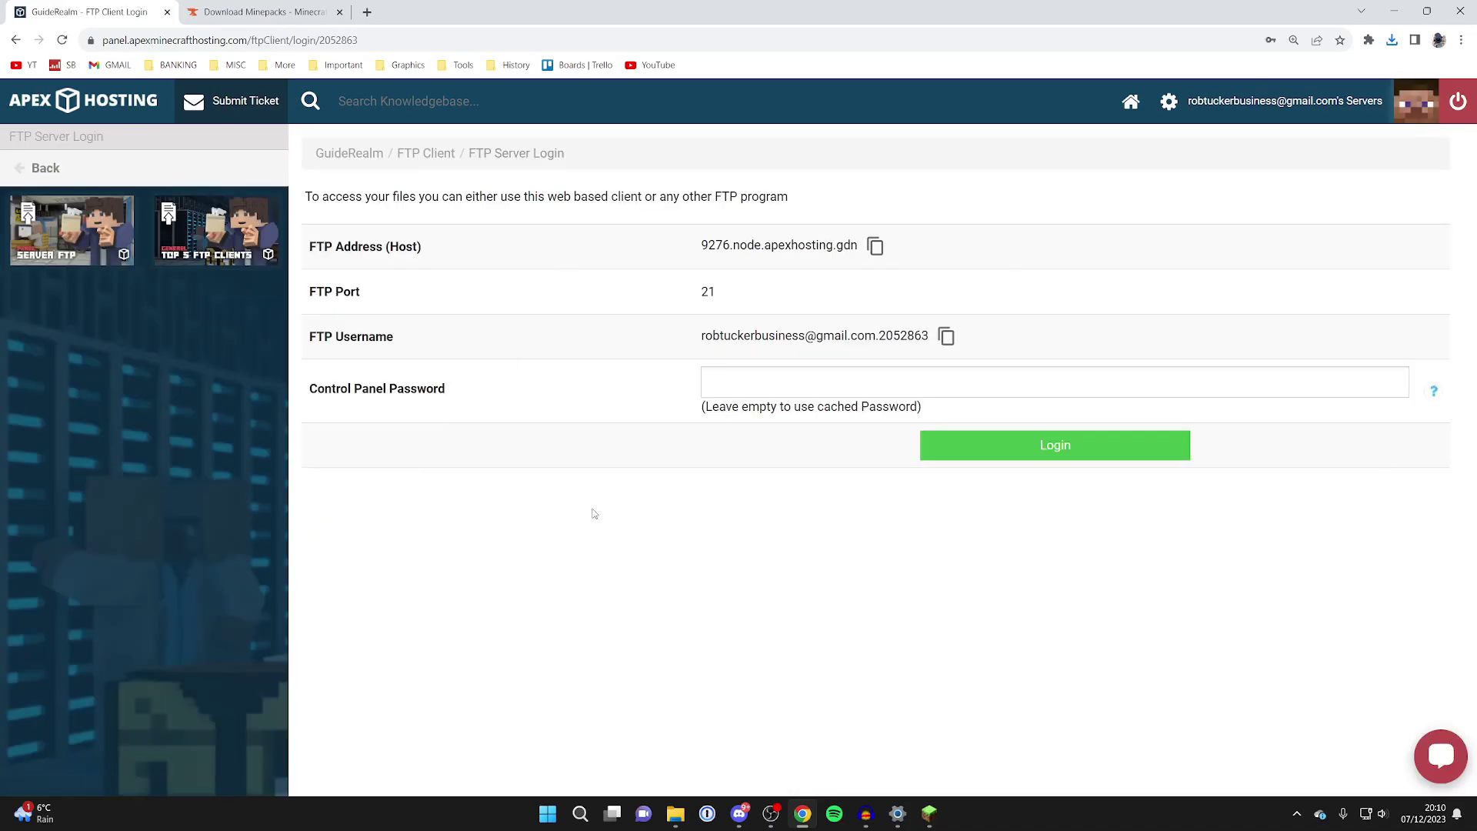
pyautogui.click(1071, 450)
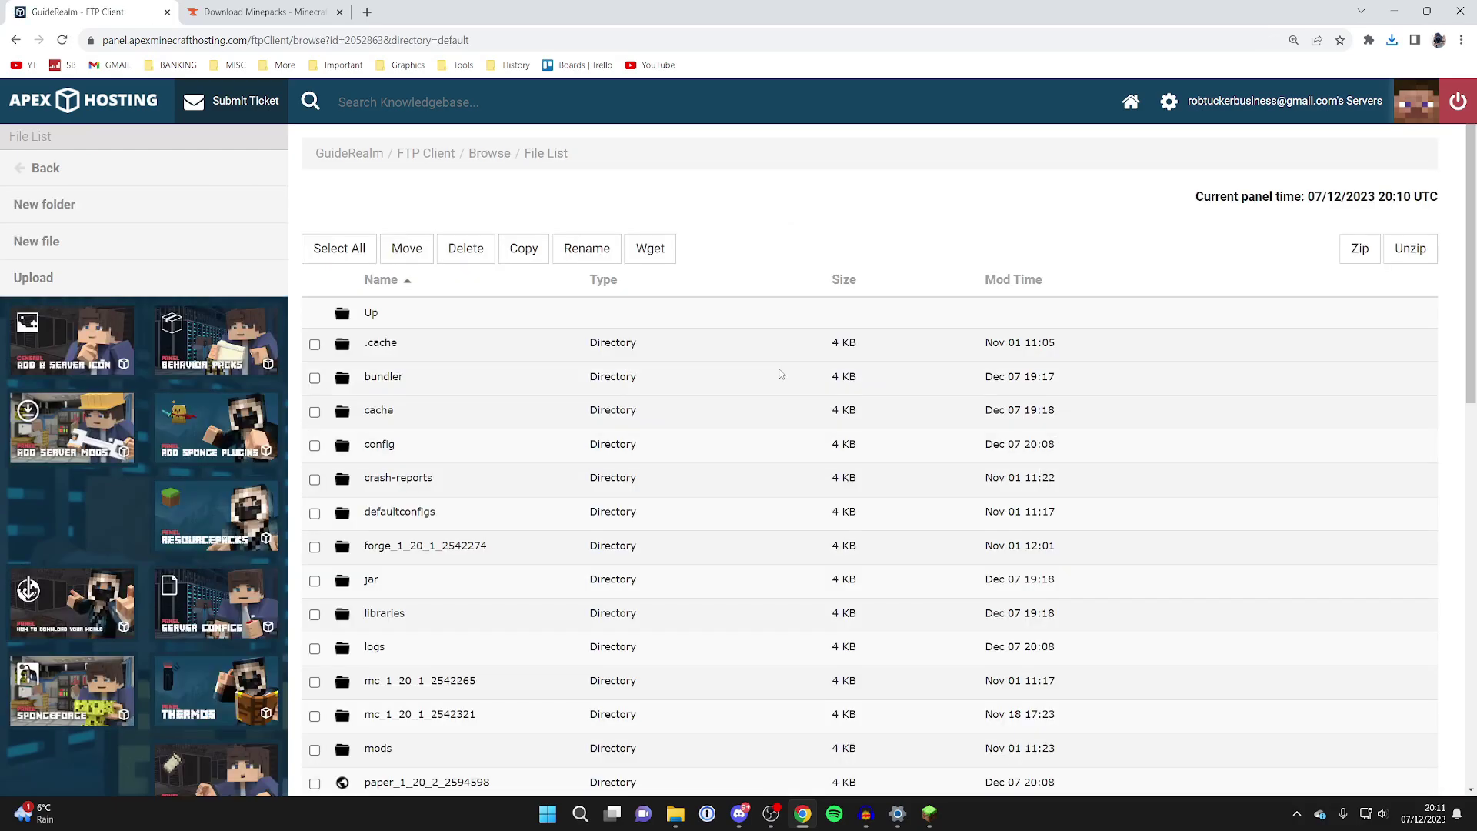
pyautogui.scroll(-3, 511, 604)
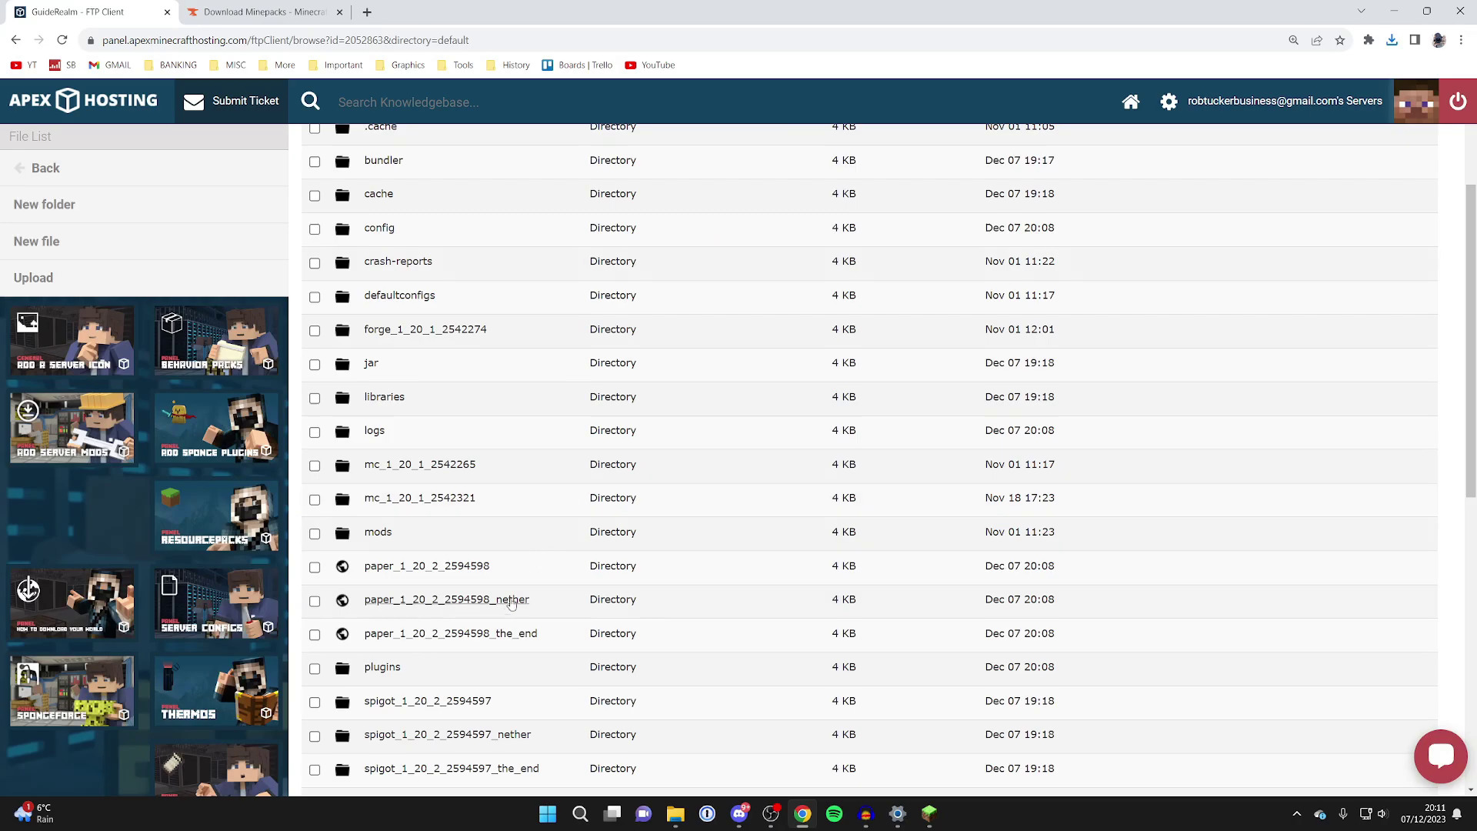
pyautogui.scroll(-1, 511, 604)
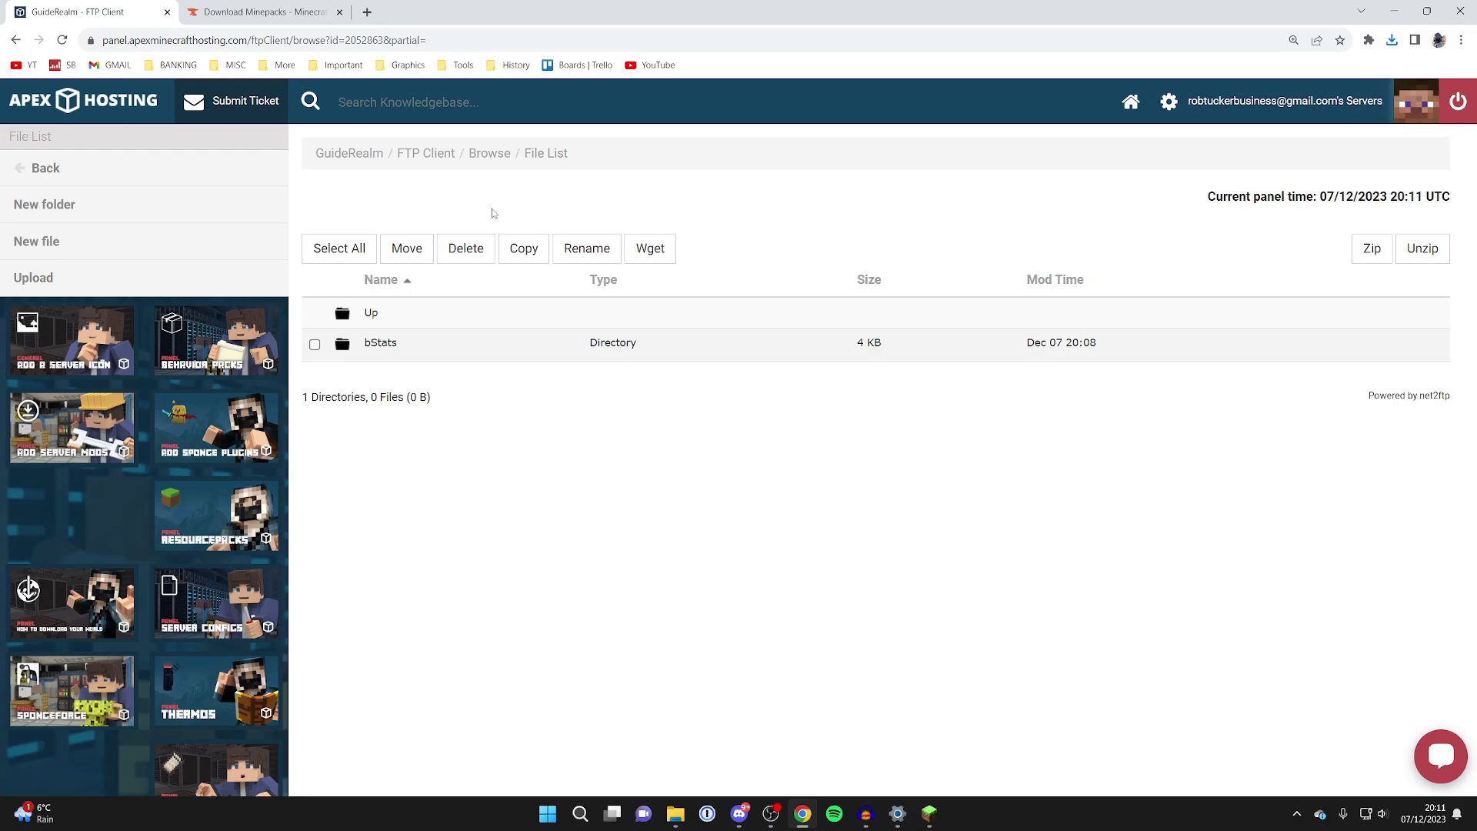
pyautogui.click(35, 277)
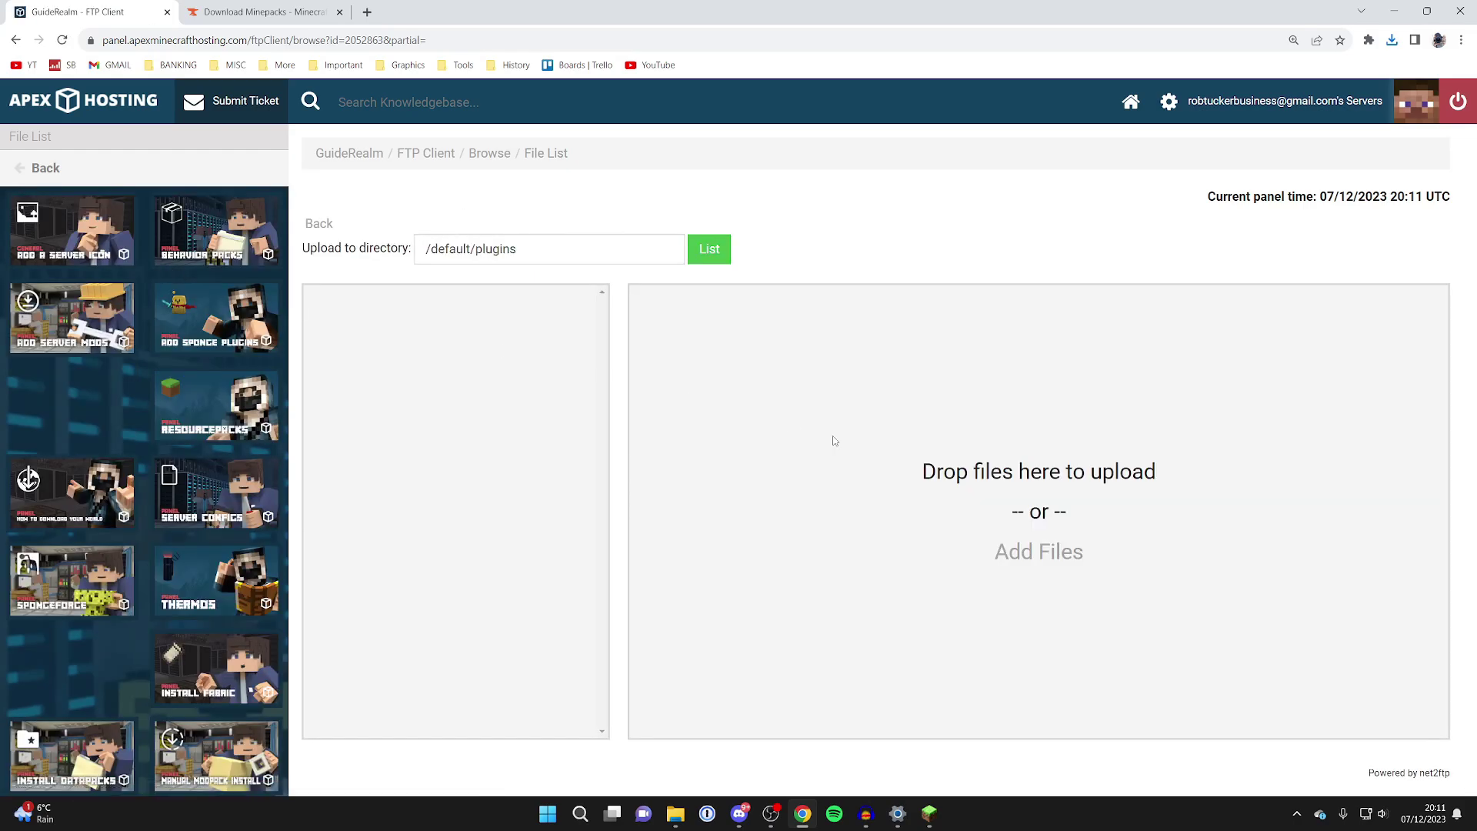
# Upload Minepacks.jar (1.64 MB) to /default/plugins, then go back to the GuideRealm overview.
pyautogui.click(1045, 551)
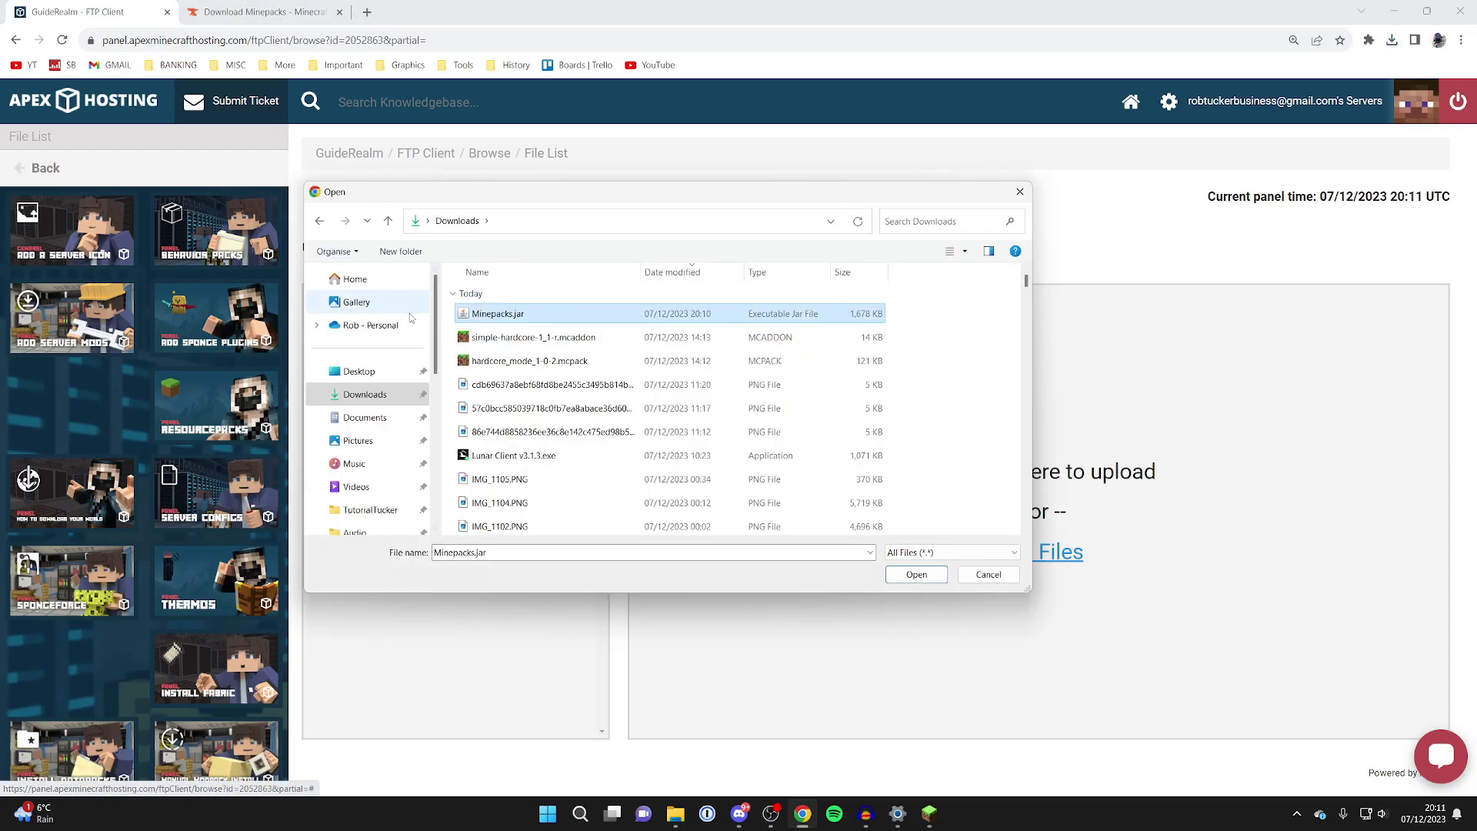
pyautogui.click(940, 574)
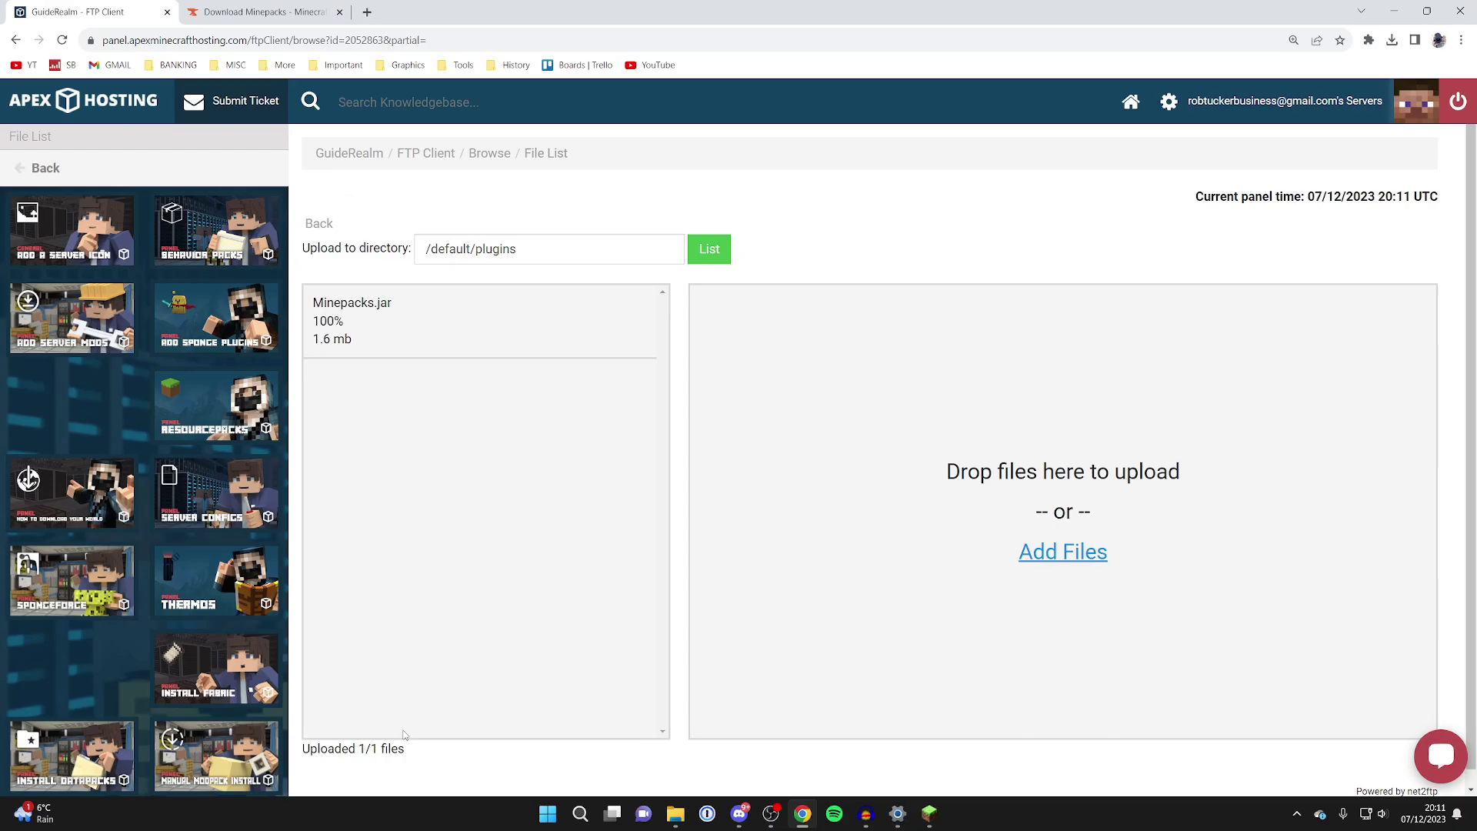
pyautogui.click(184, 168)
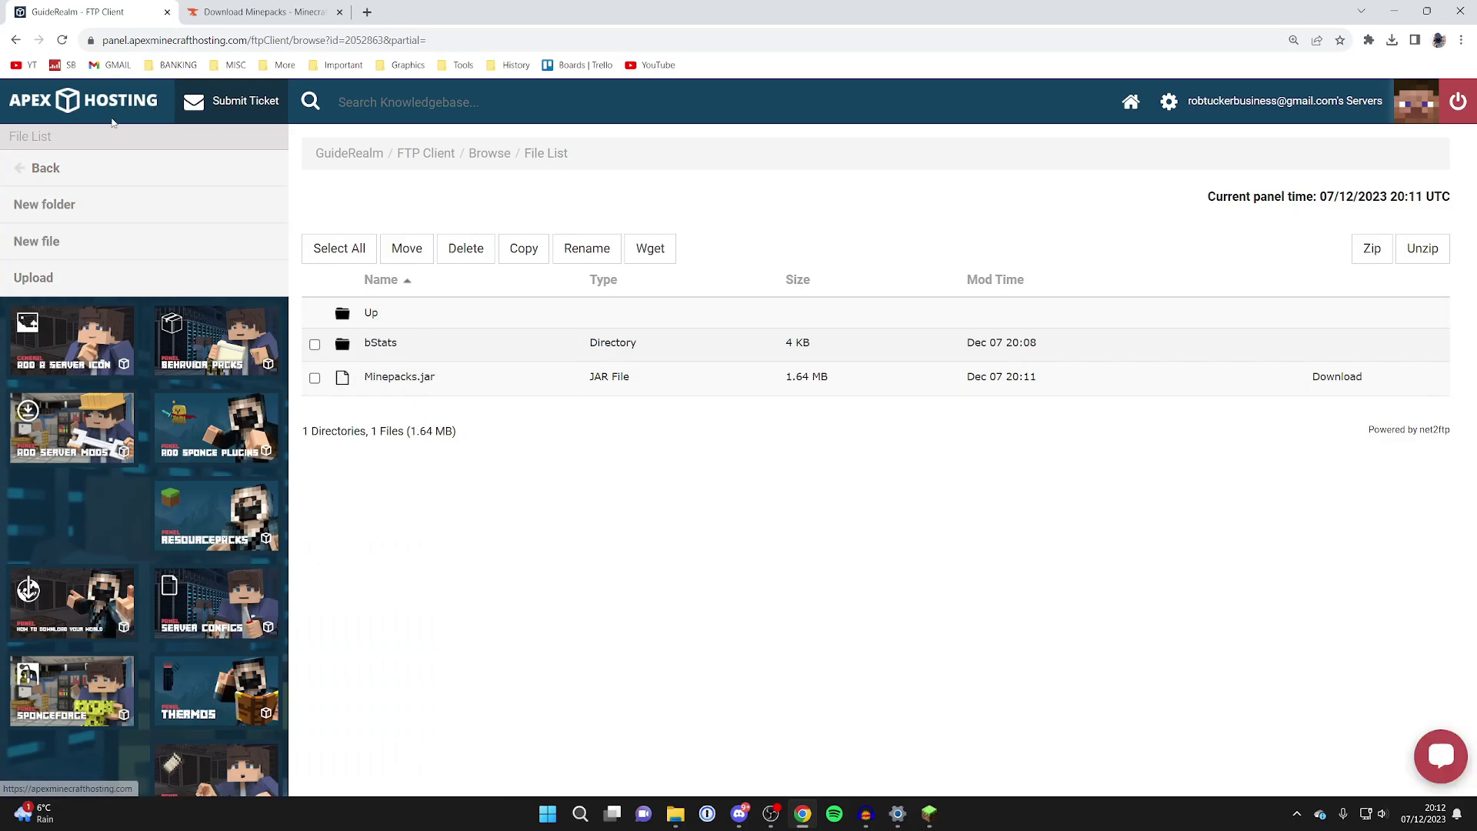
pyautogui.click(95, 166)
pyautogui.click(92, 167)
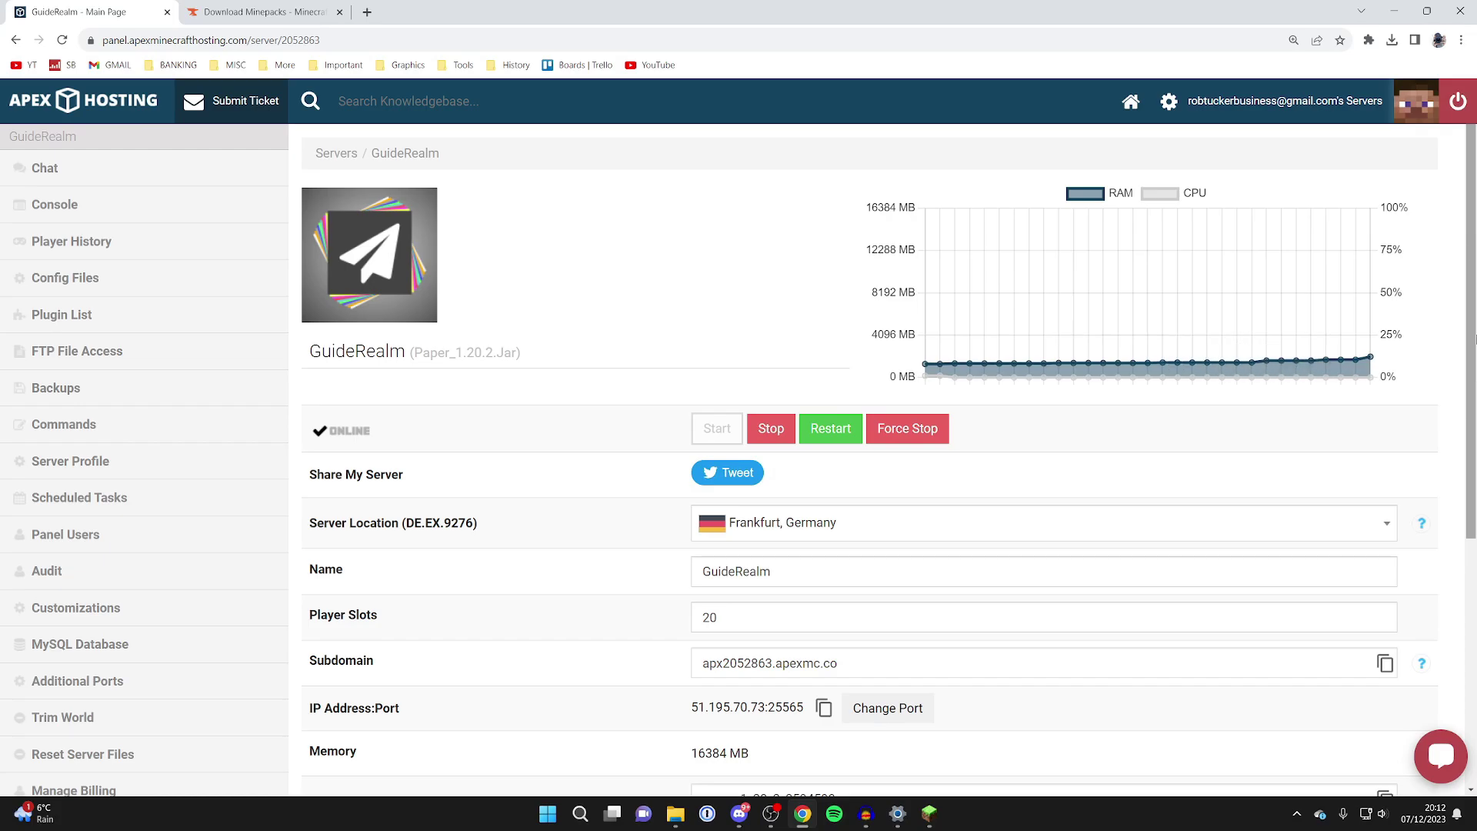
pyautogui.hotkey('ctrl', 'Tab')
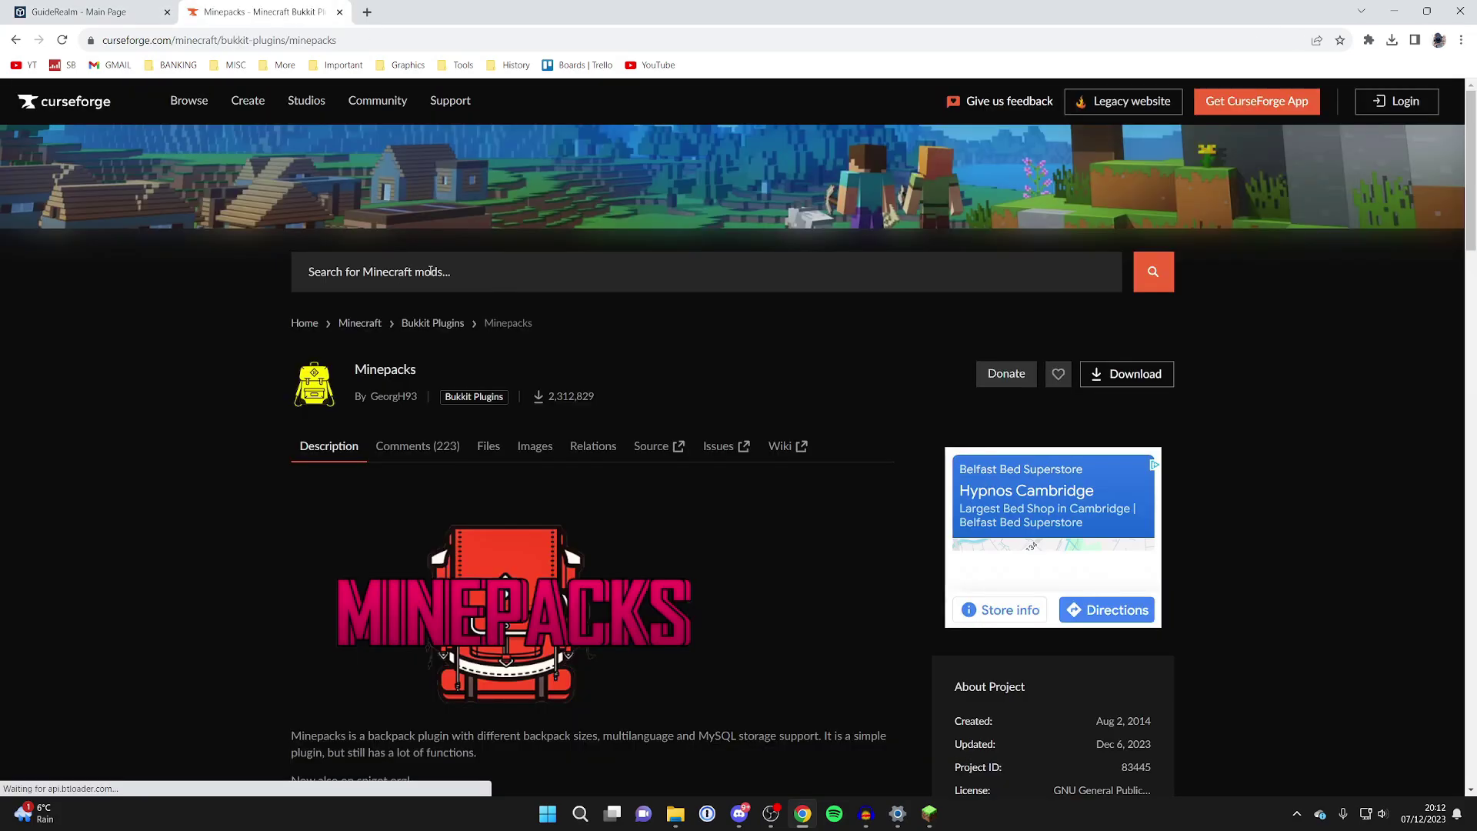
pyautogui.scroll(-4, 306, 305)
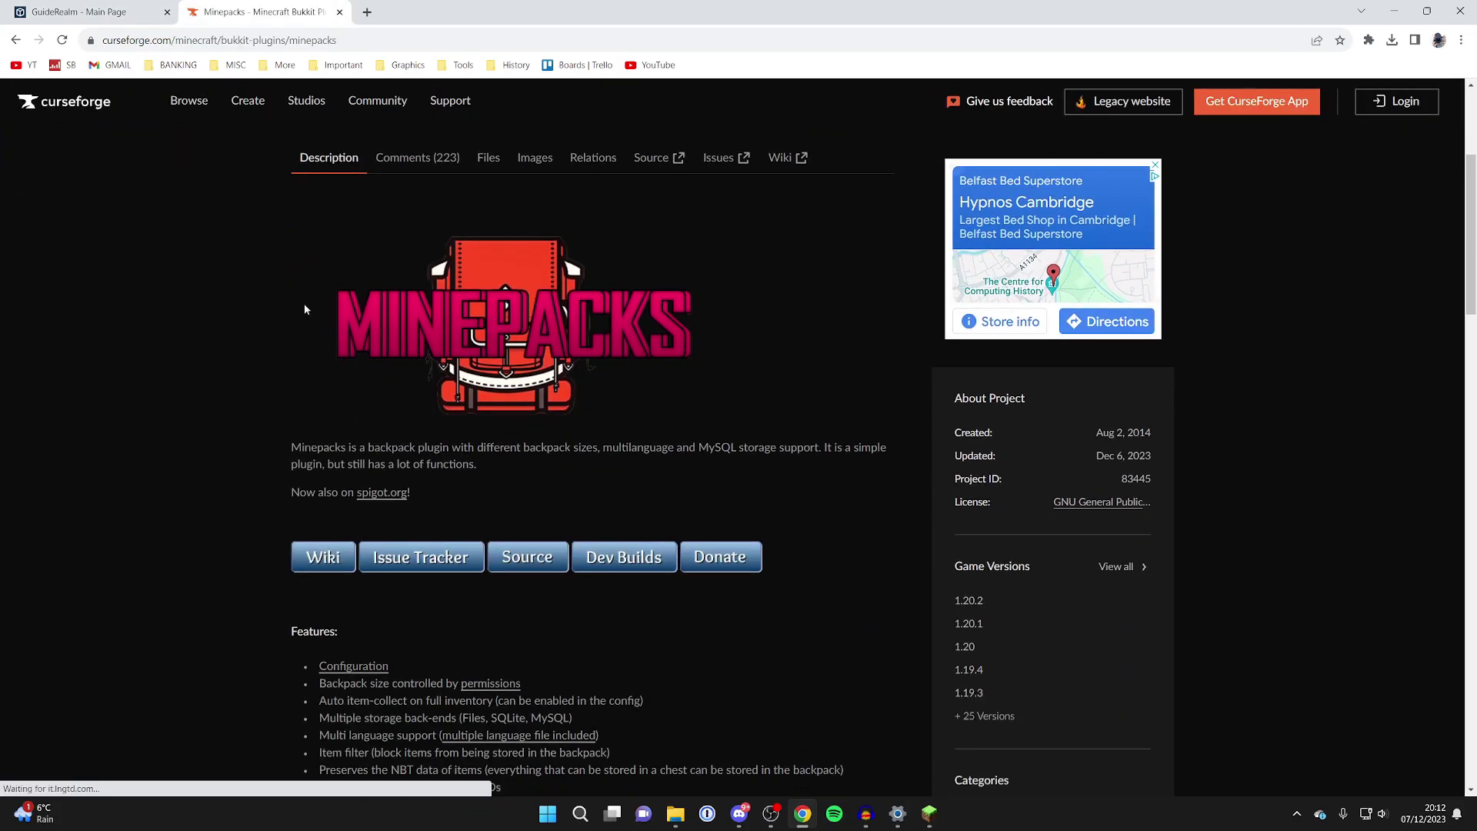
pyautogui.scroll(-5, 304, 308)
pyautogui.scroll(-5, 306, 307)
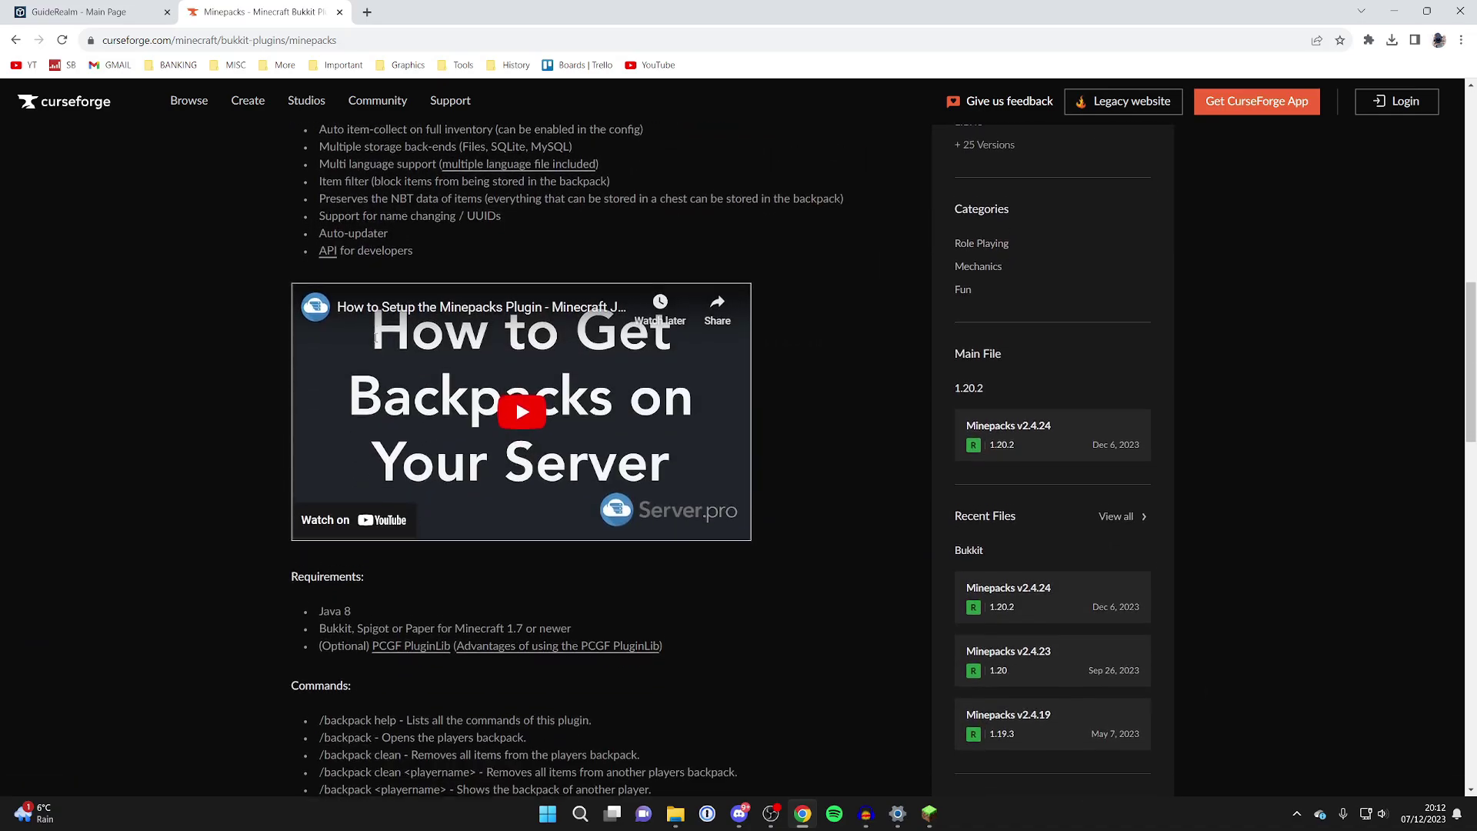
pyautogui.scroll(-3, 375, 345)
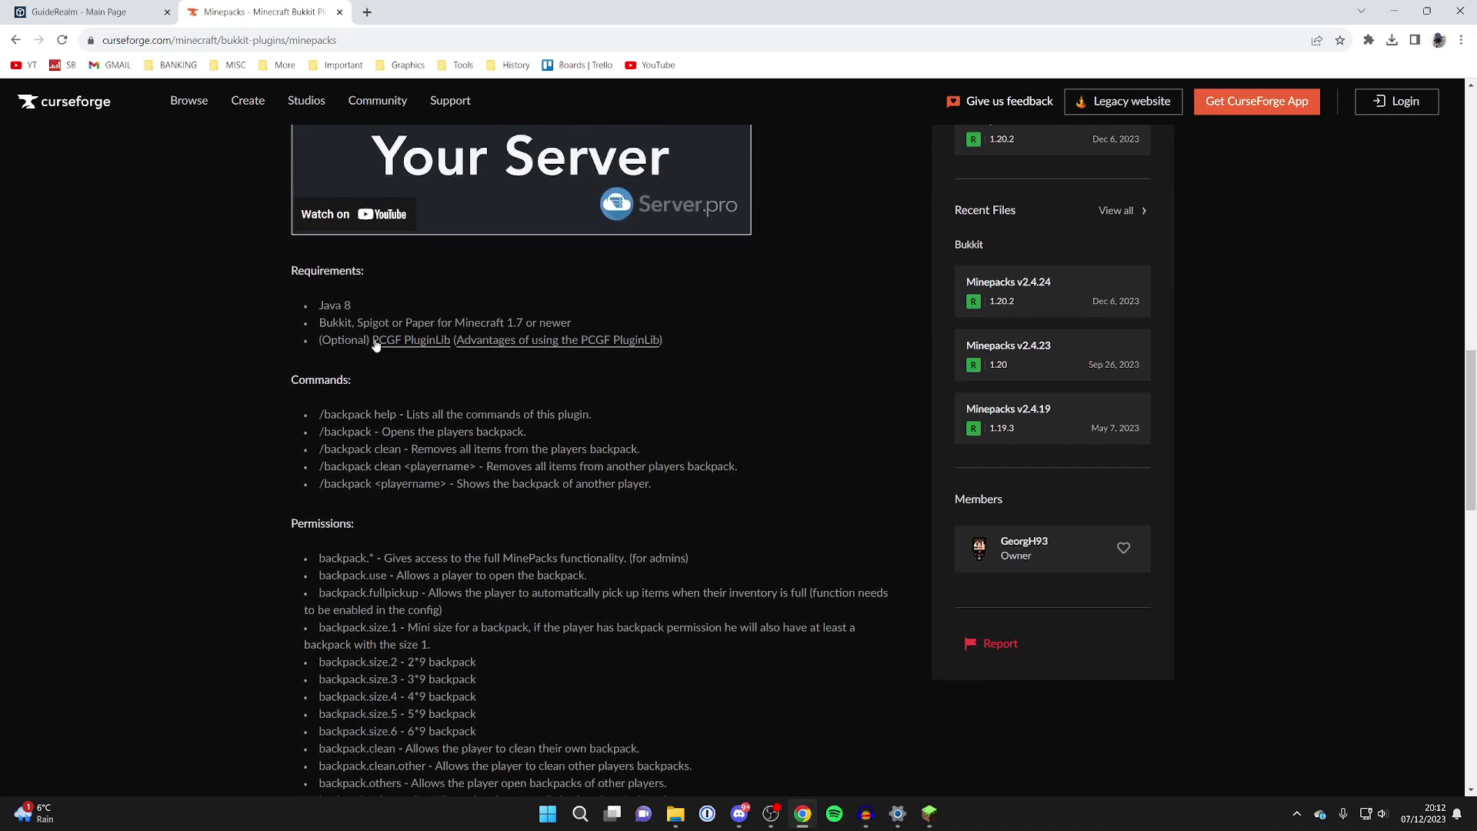
pyautogui.scroll(1, 318, 288)
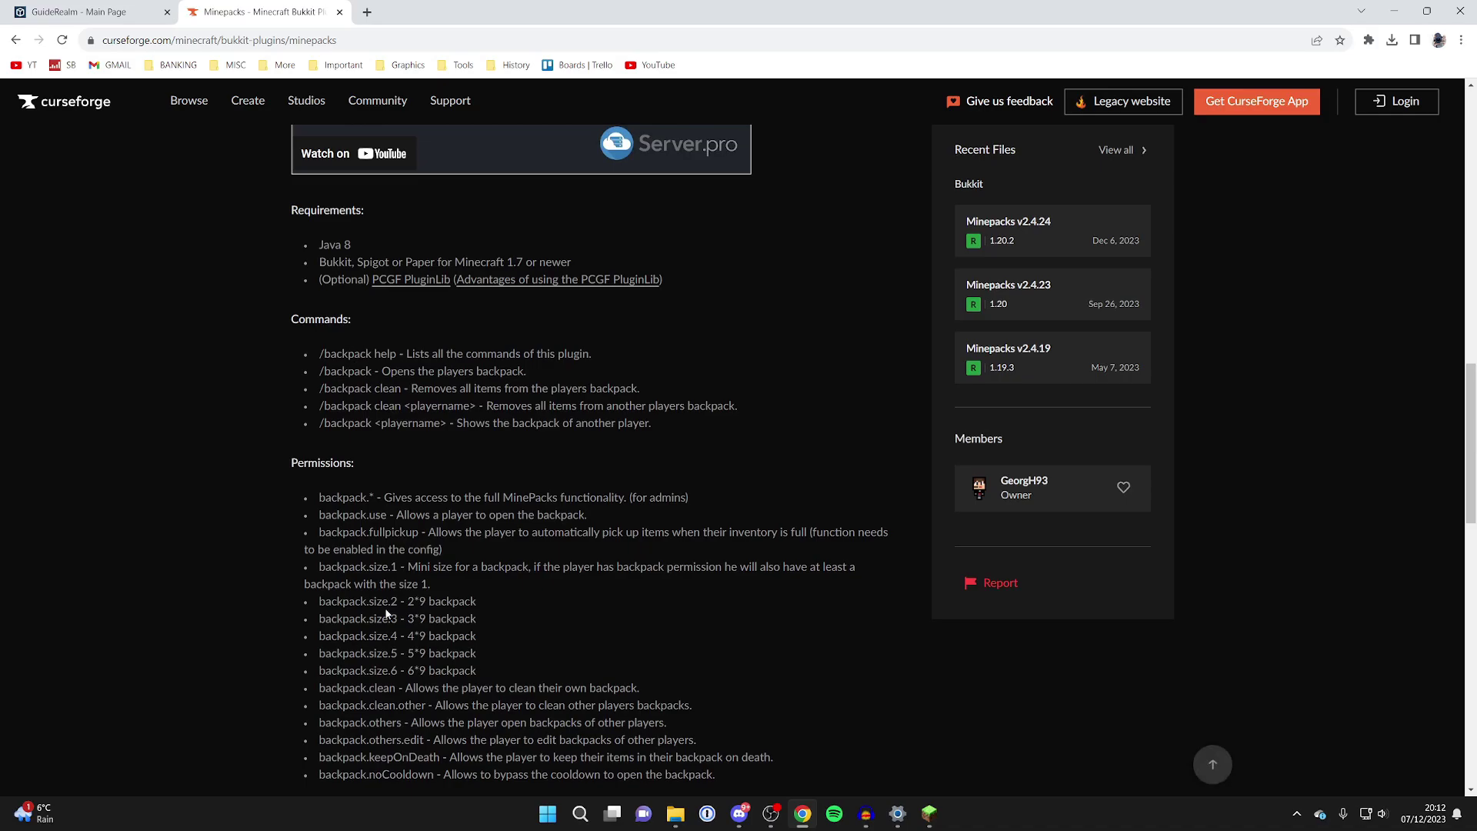
pyautogui.hotkey('ctrl', 'shift', 'Tab')
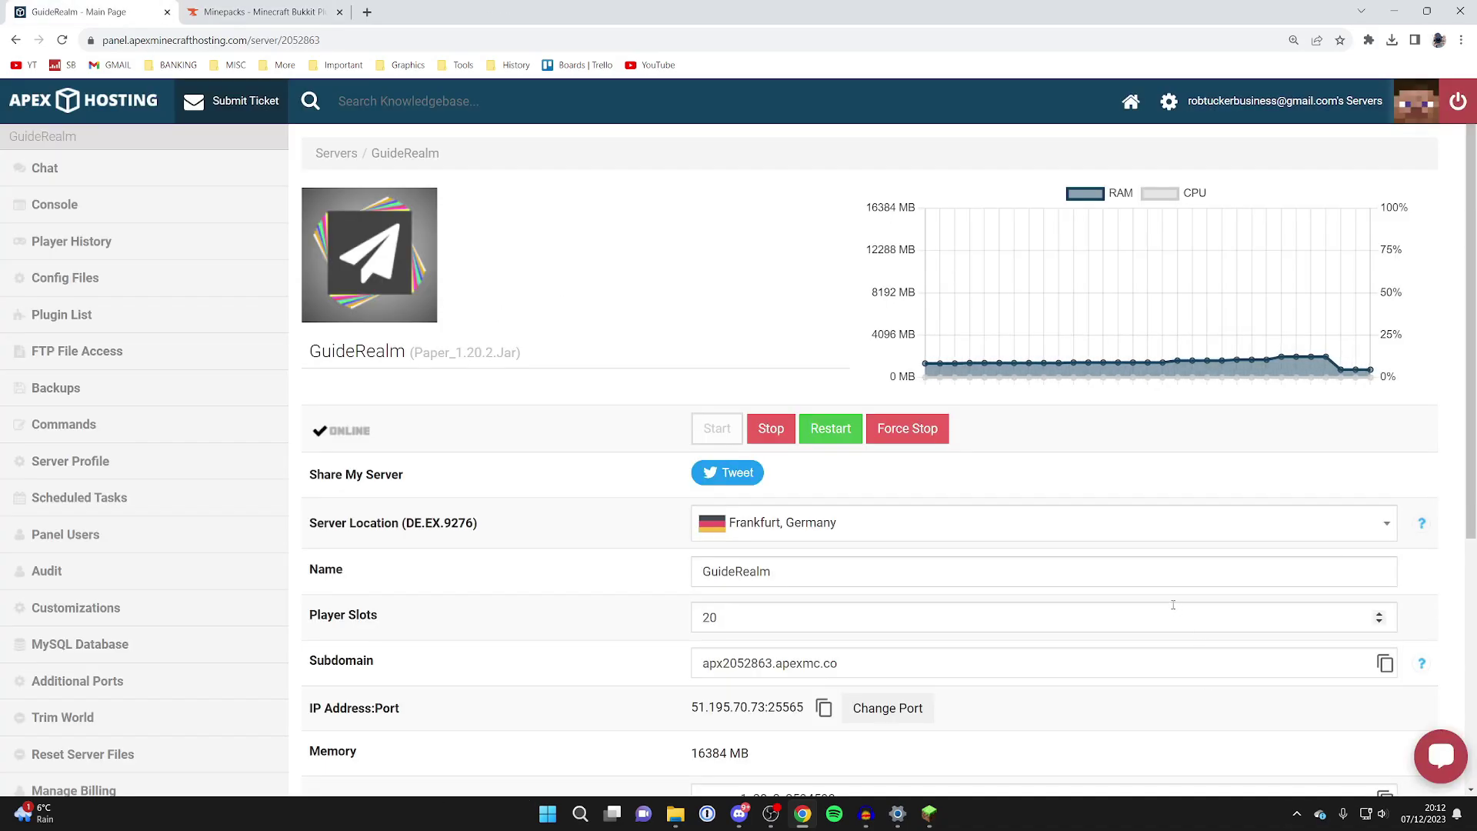
# Test the Minepacks backpack by storing dirt from the hotbar inside it.
pyautogui.click(932, 826)
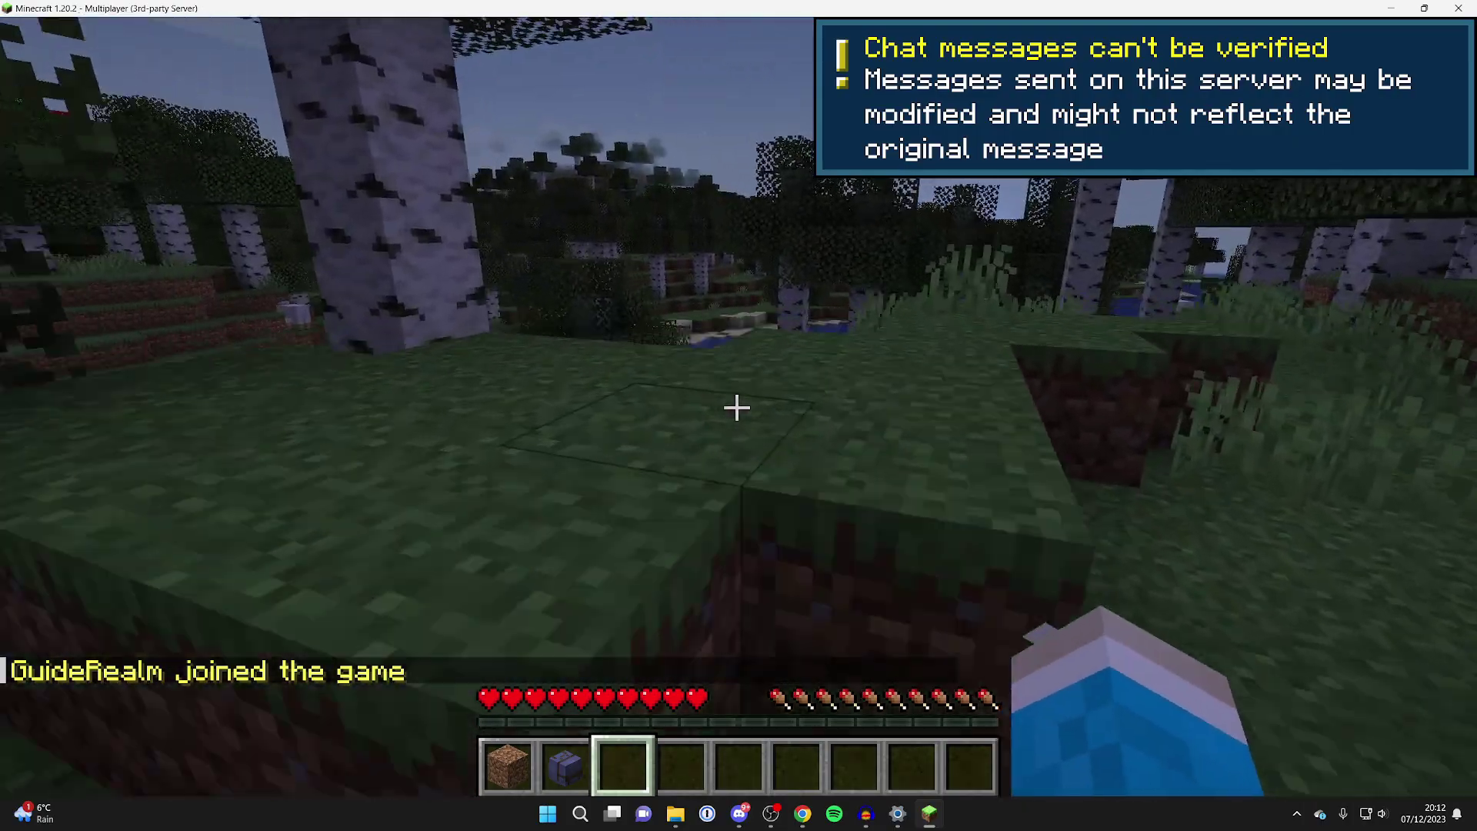
pyautogui.scroll(1, 736, 408)
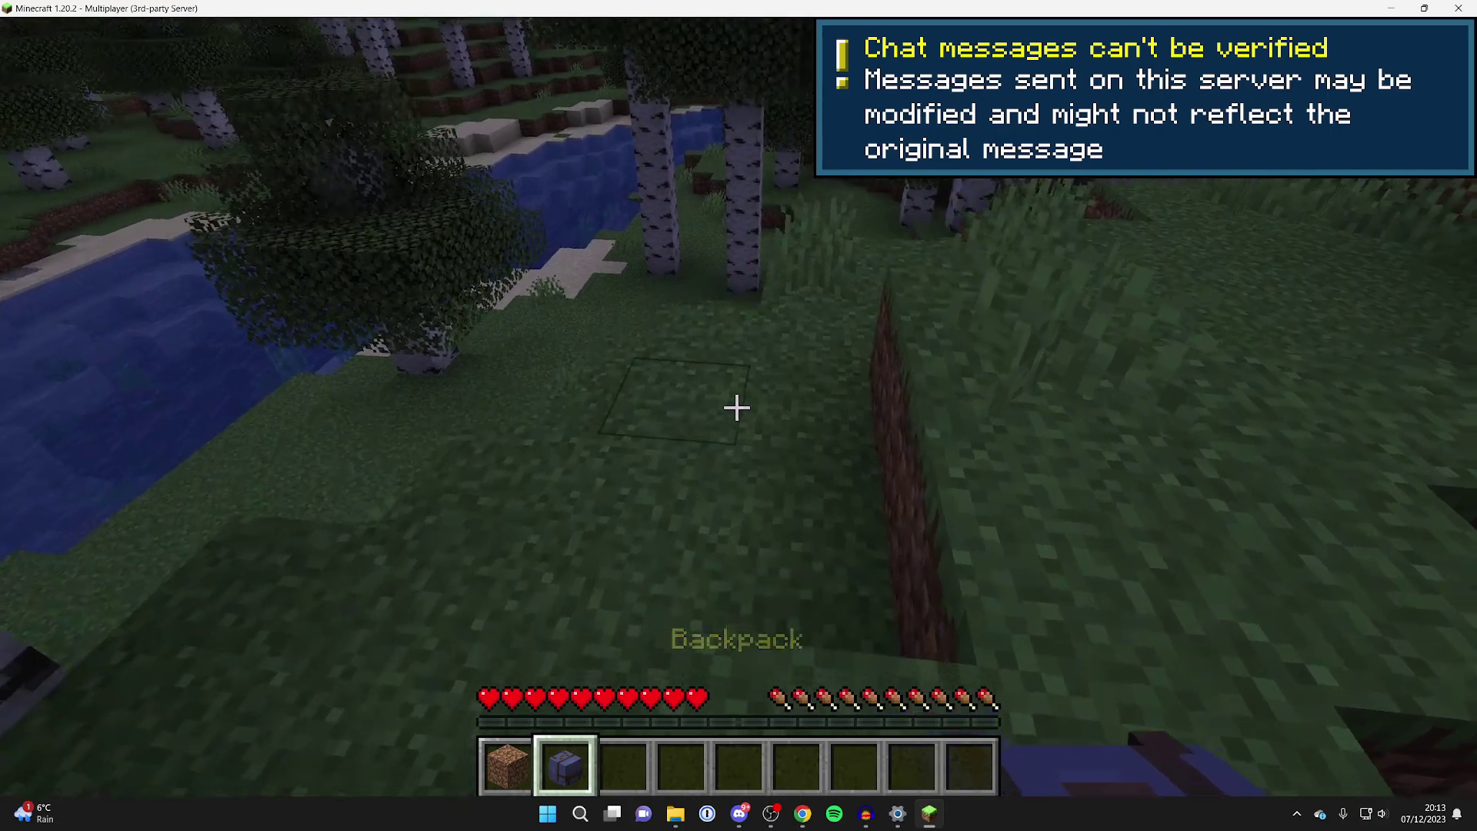
pyautogui.rightClick(736, 408)
pyautogui.click(531, 677)
pyautogui.press('e')
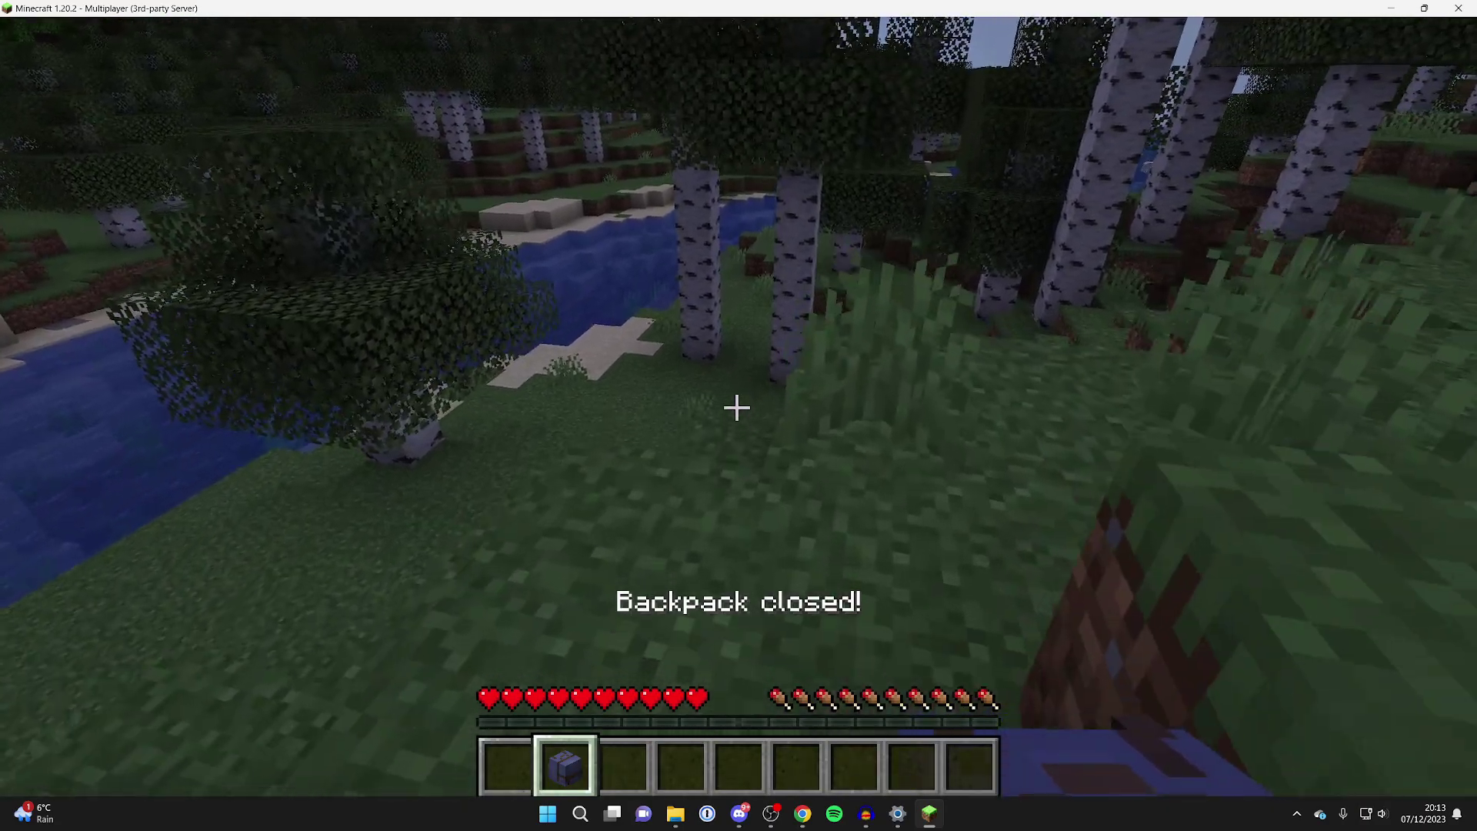
pyautogui.press('e')
pyautogui.press('e')
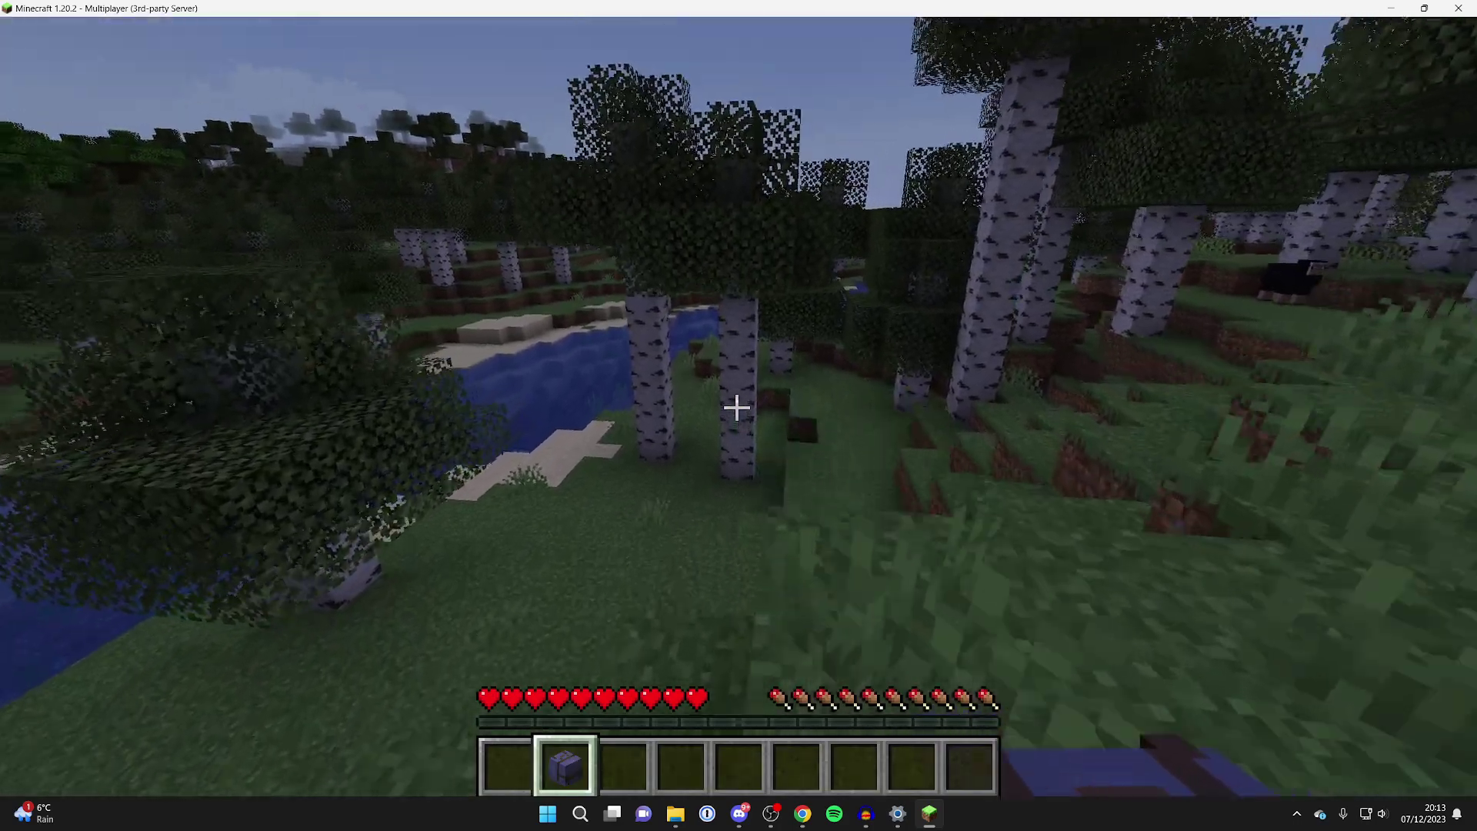
pyautogui.press('3')
# Walk through the birch forest, then disconnect from the server via the game menu.
pyautogui.press('w')
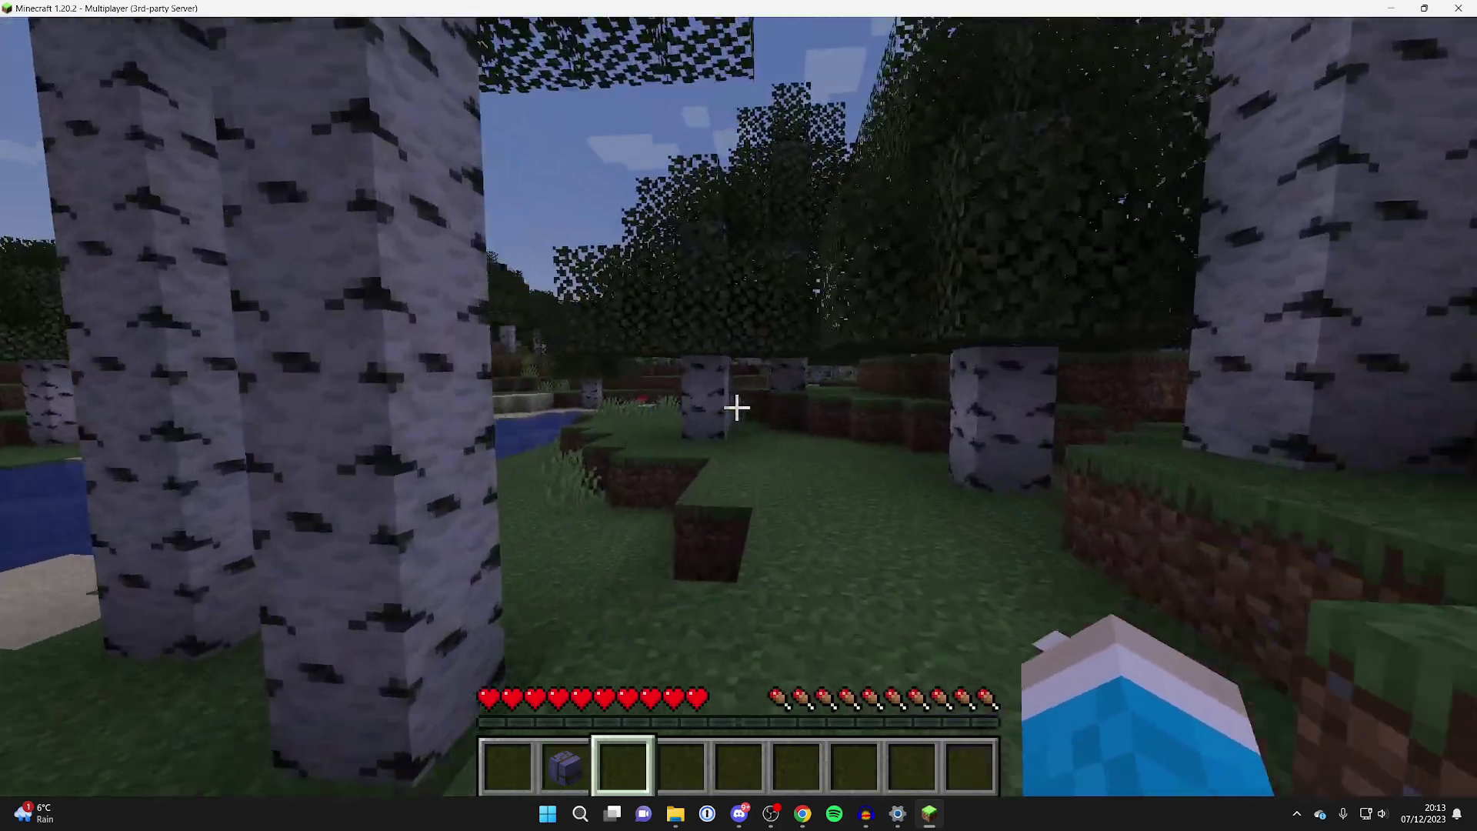
pyautogui.press('w')
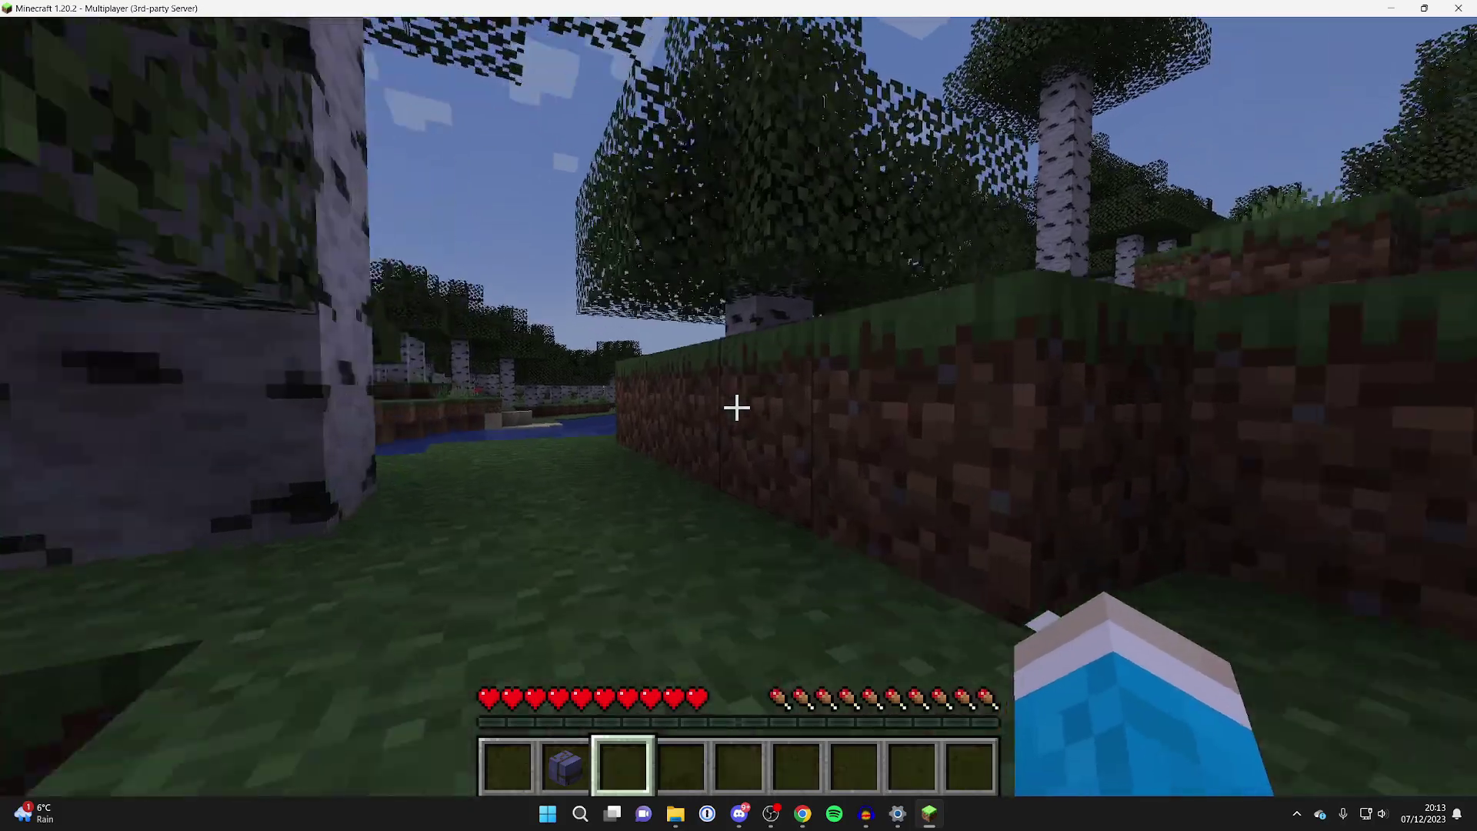
pyautogui.press('w')
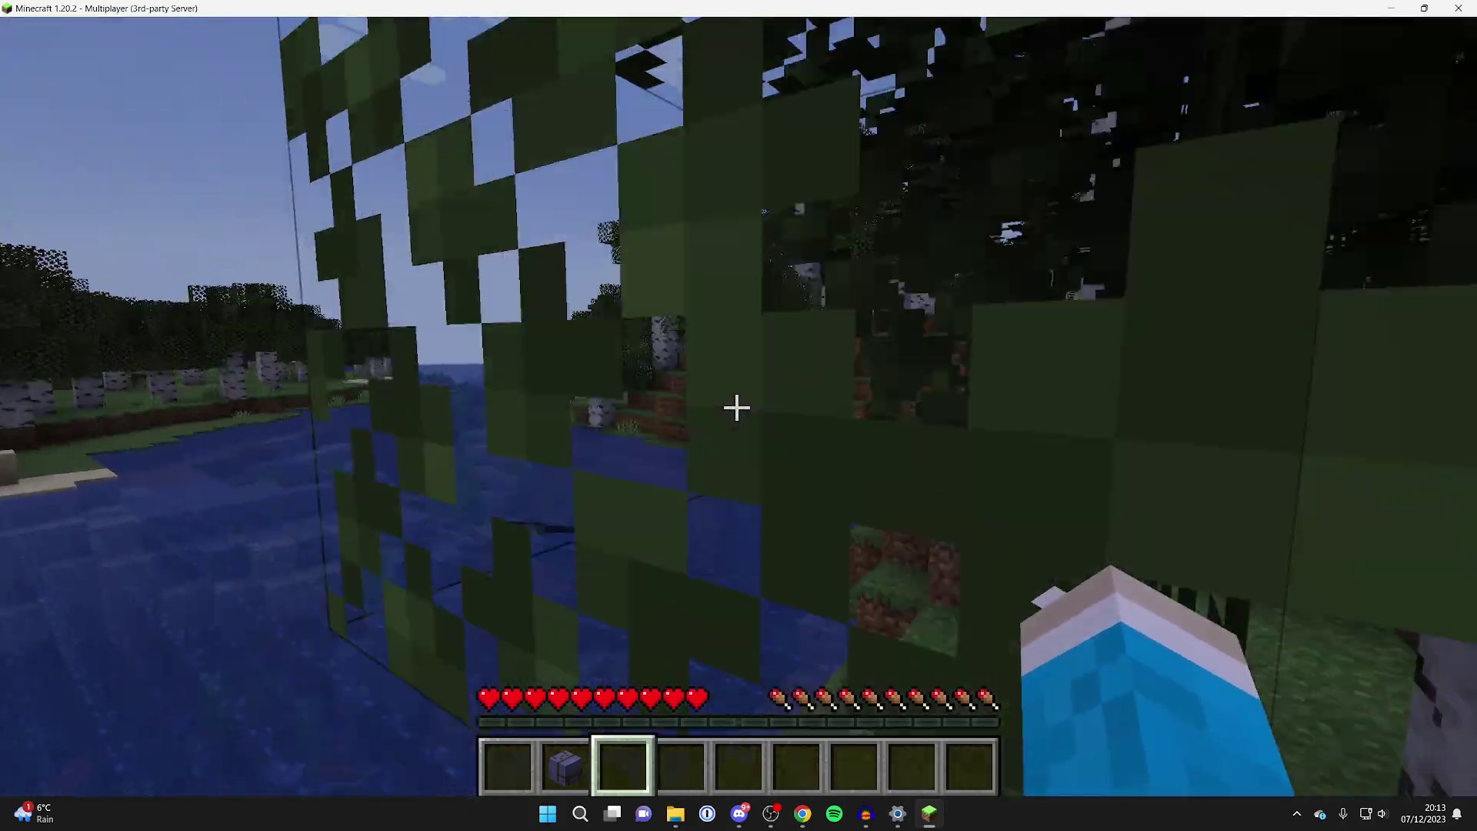
pyautogui.press('w')
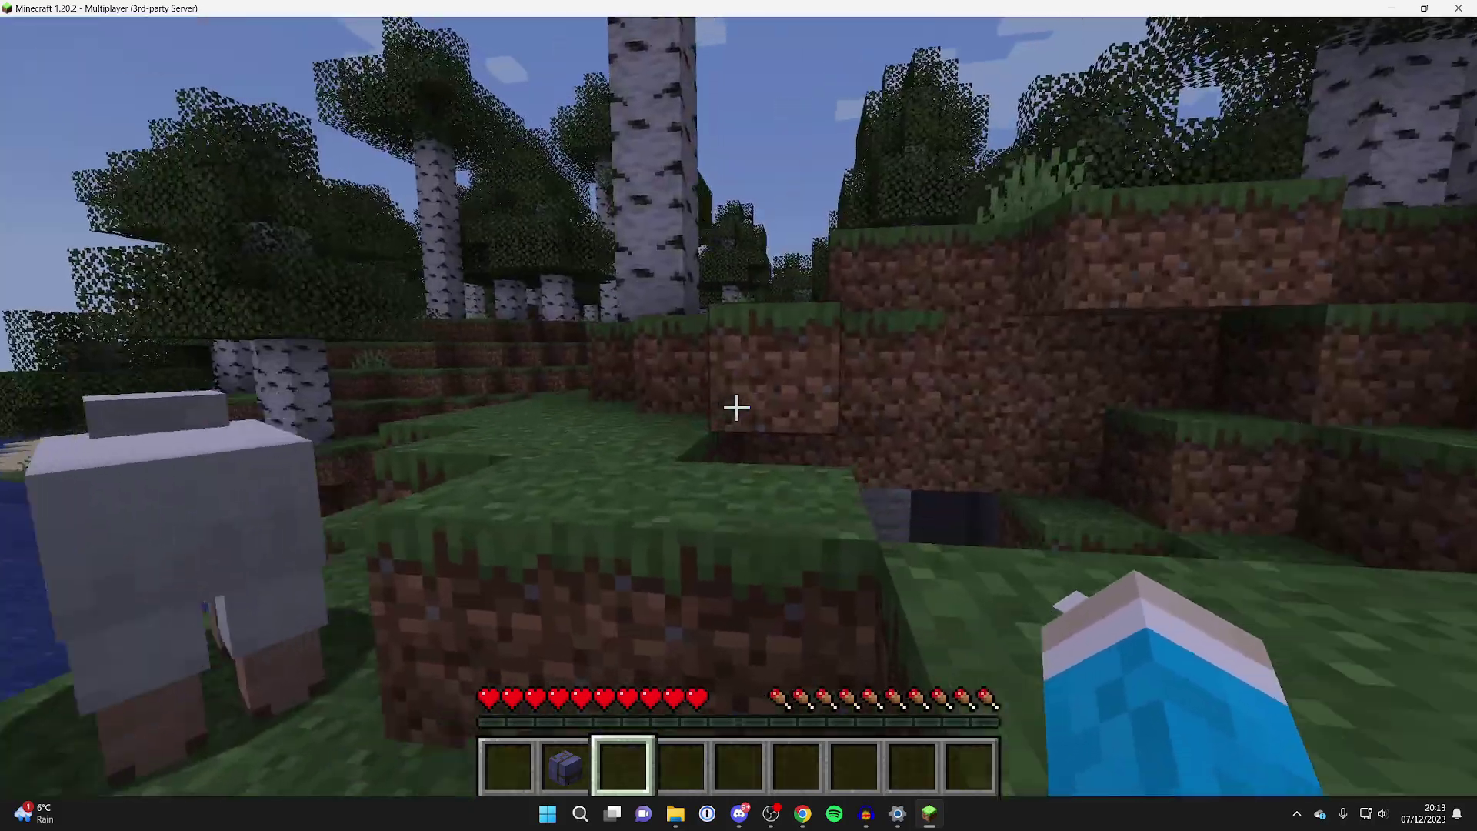
pyautogui.press('w')
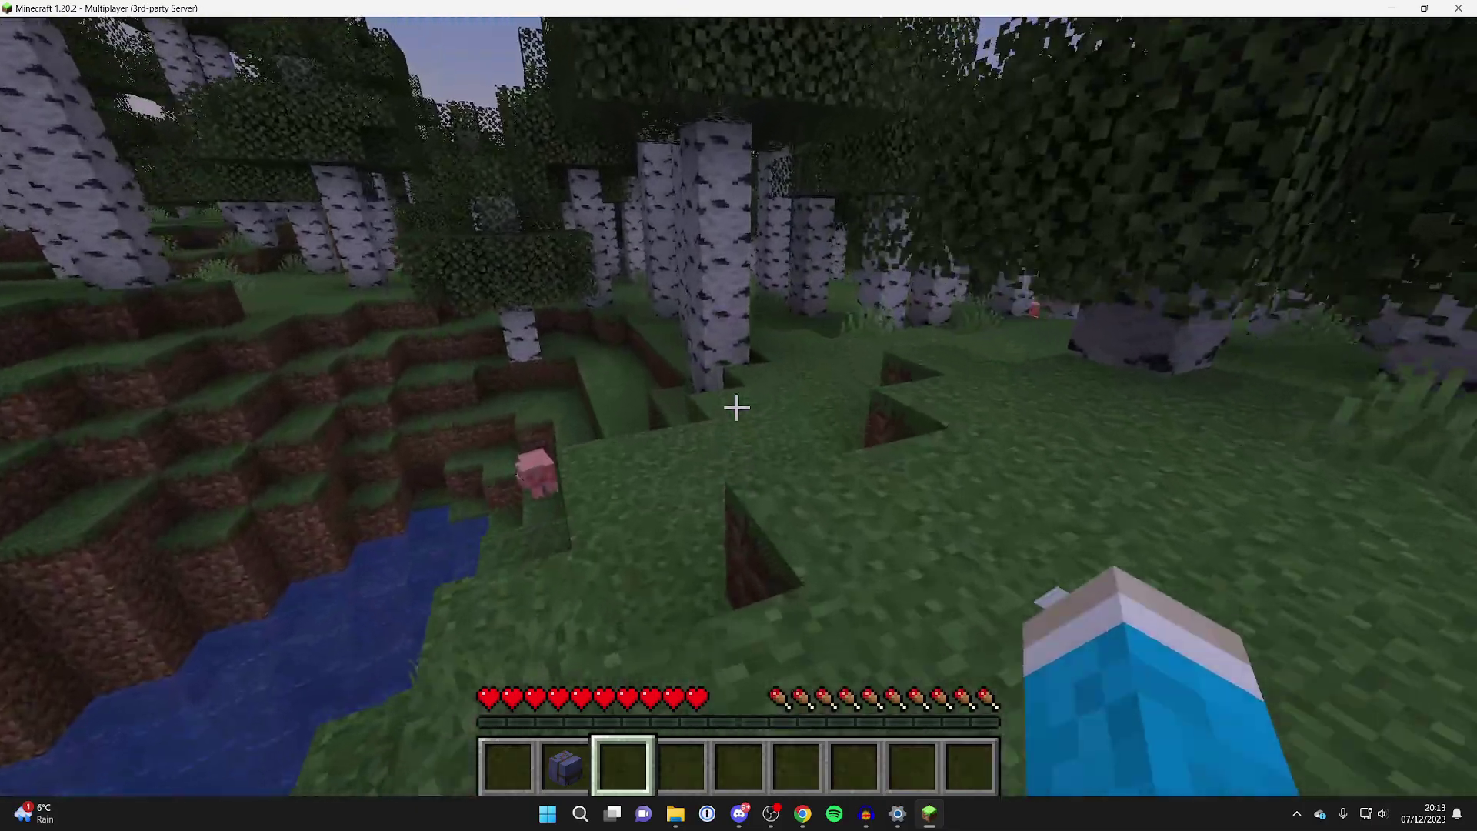
pyautogui.press('w')
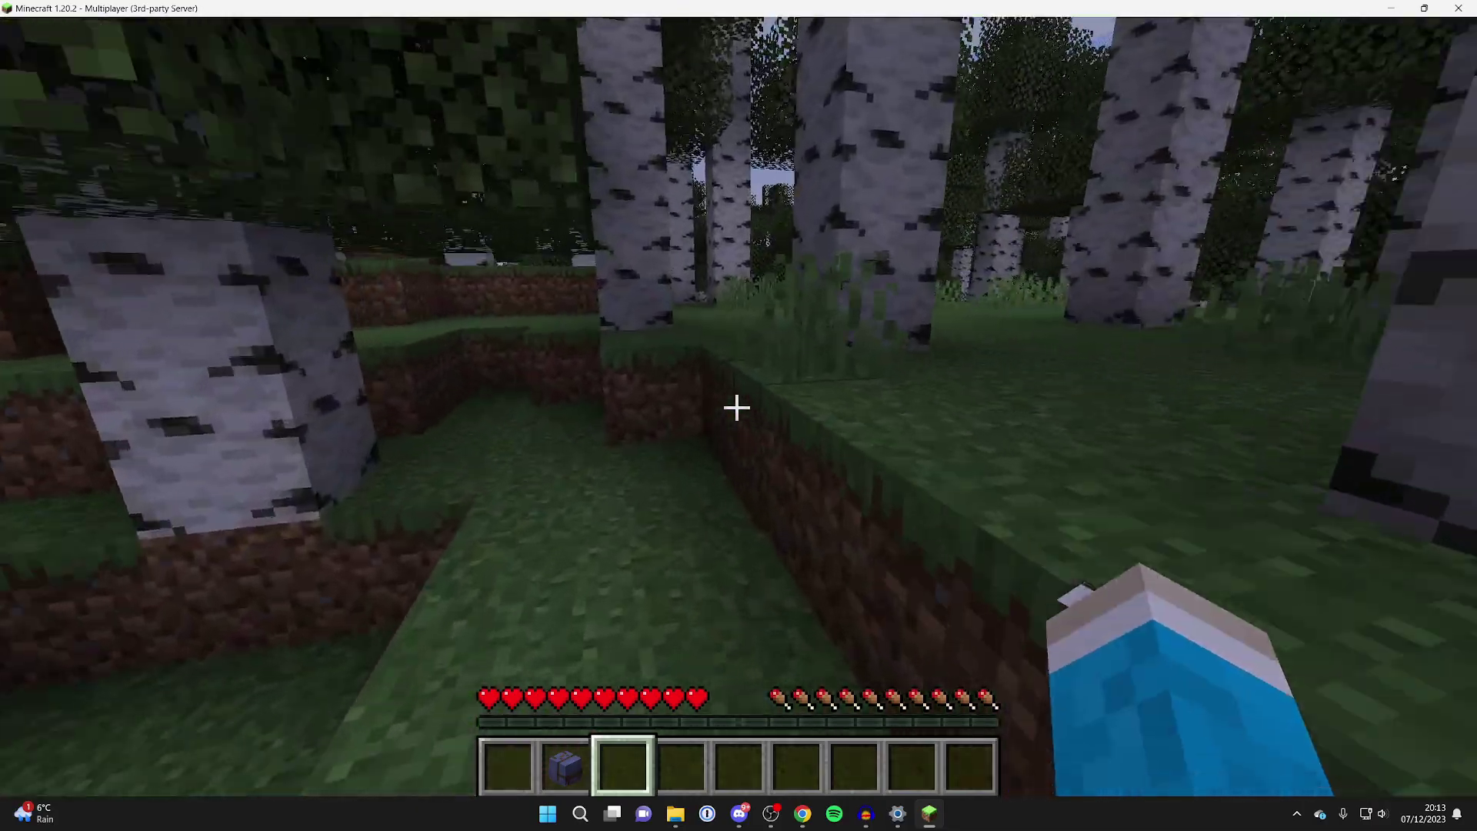
pyautogui.press('w')
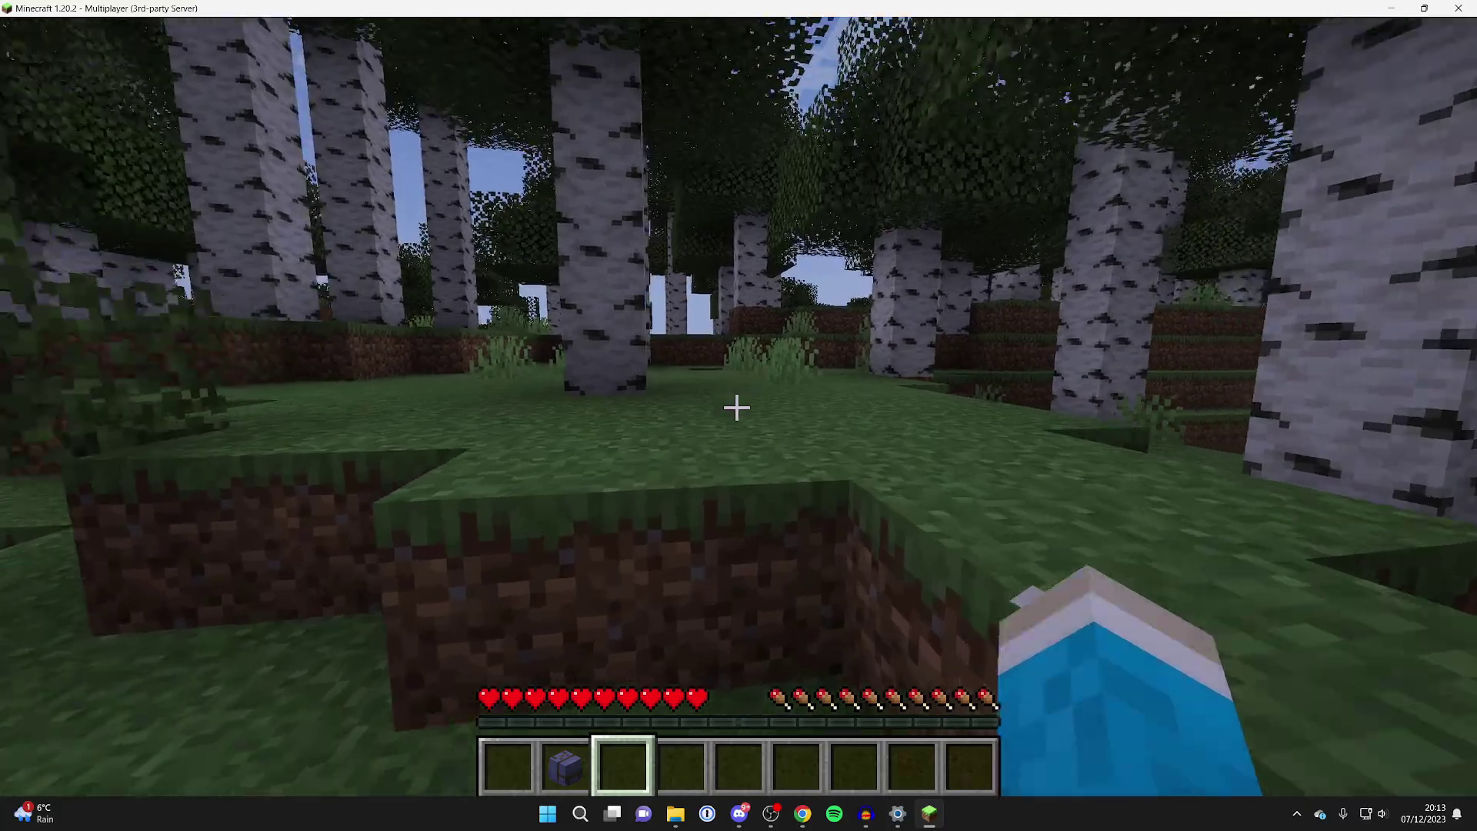
pyautogui.press('w')
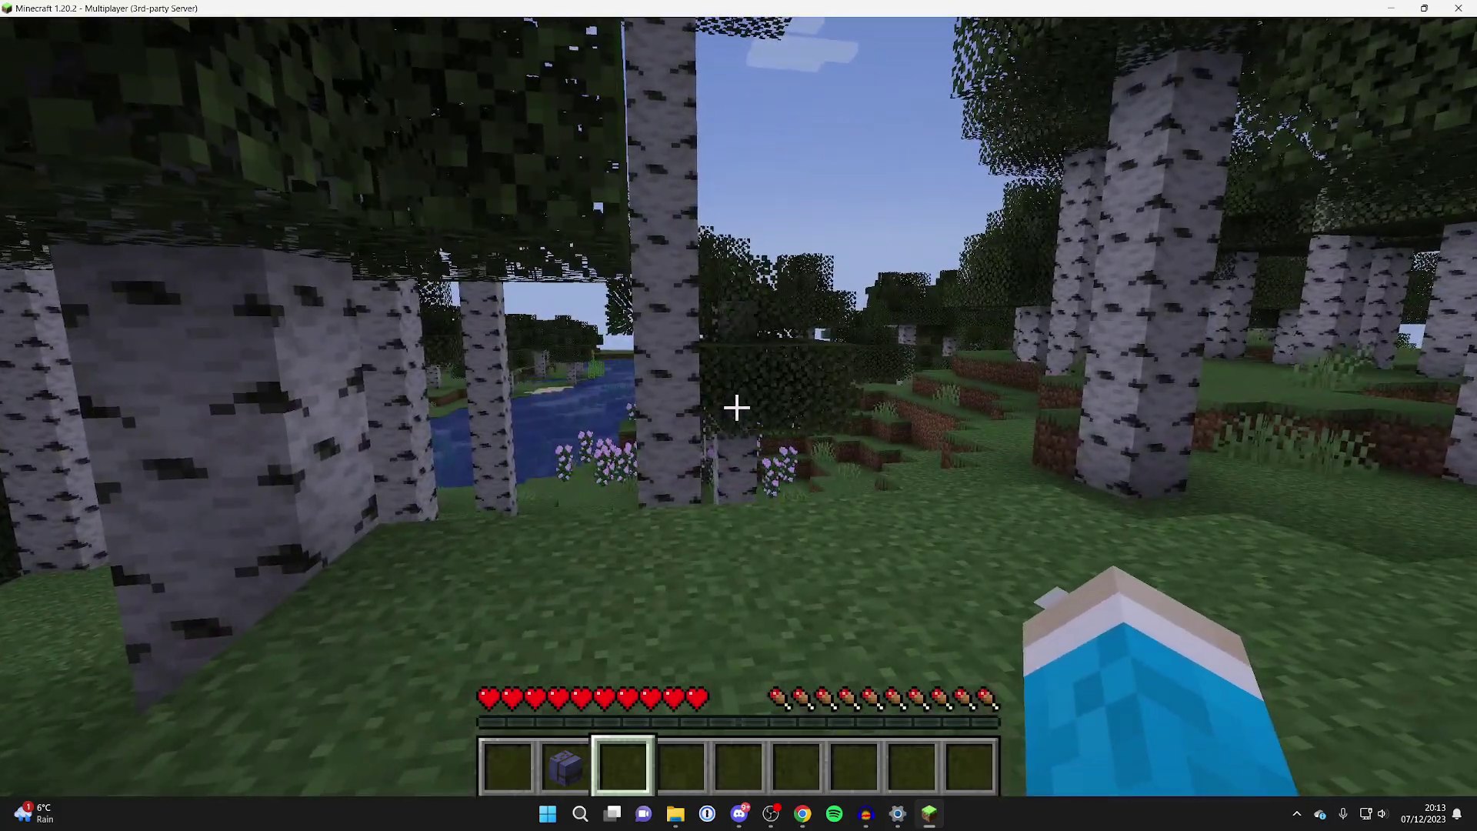
pyautogui.press('Escape')
pyautogui.click(770, 539)
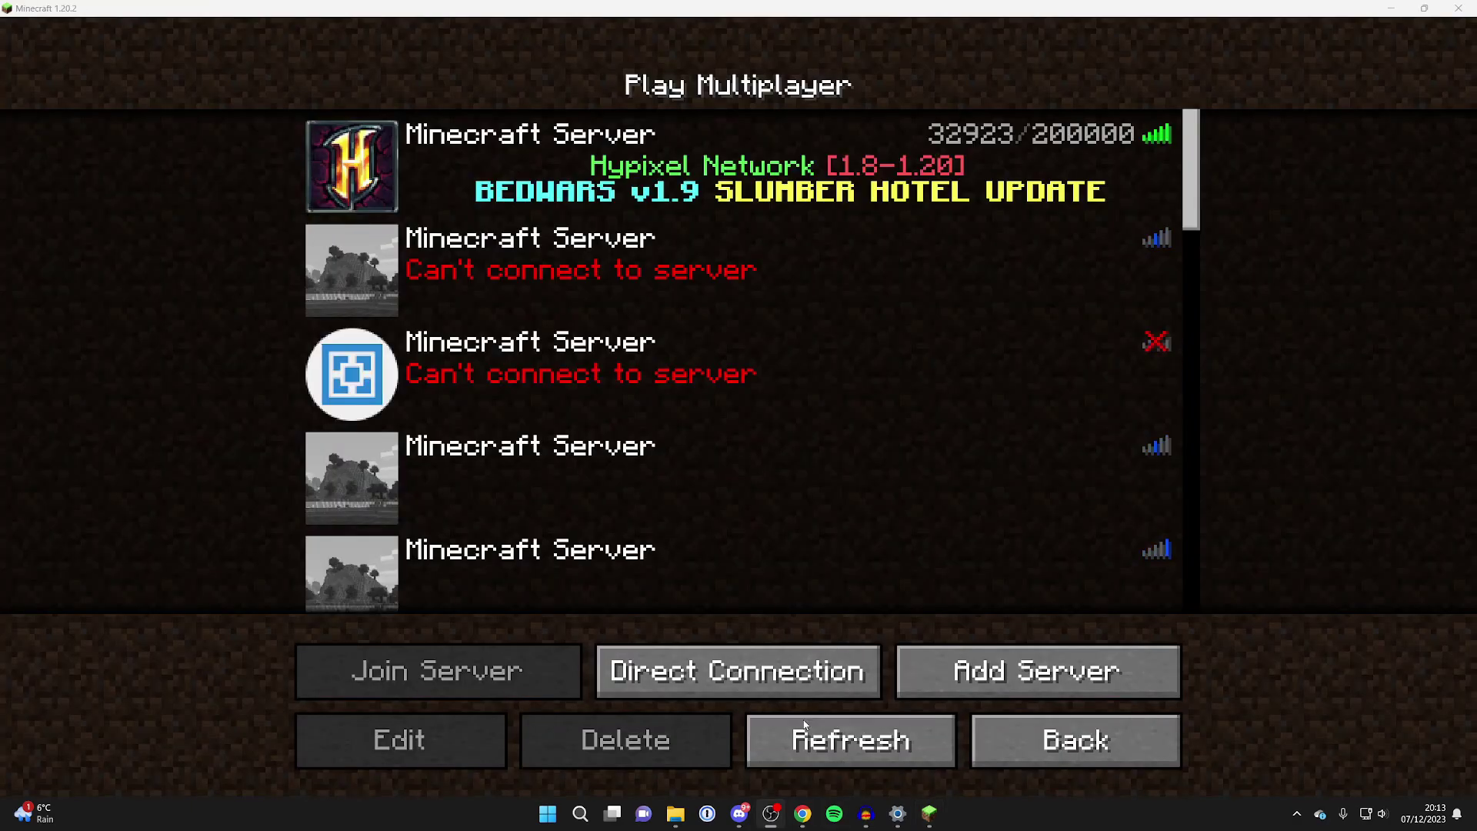
# Open the server's Bukkit Plugin List and browse to page two, keeping All Categories.
pyautogui.click(802, 815)
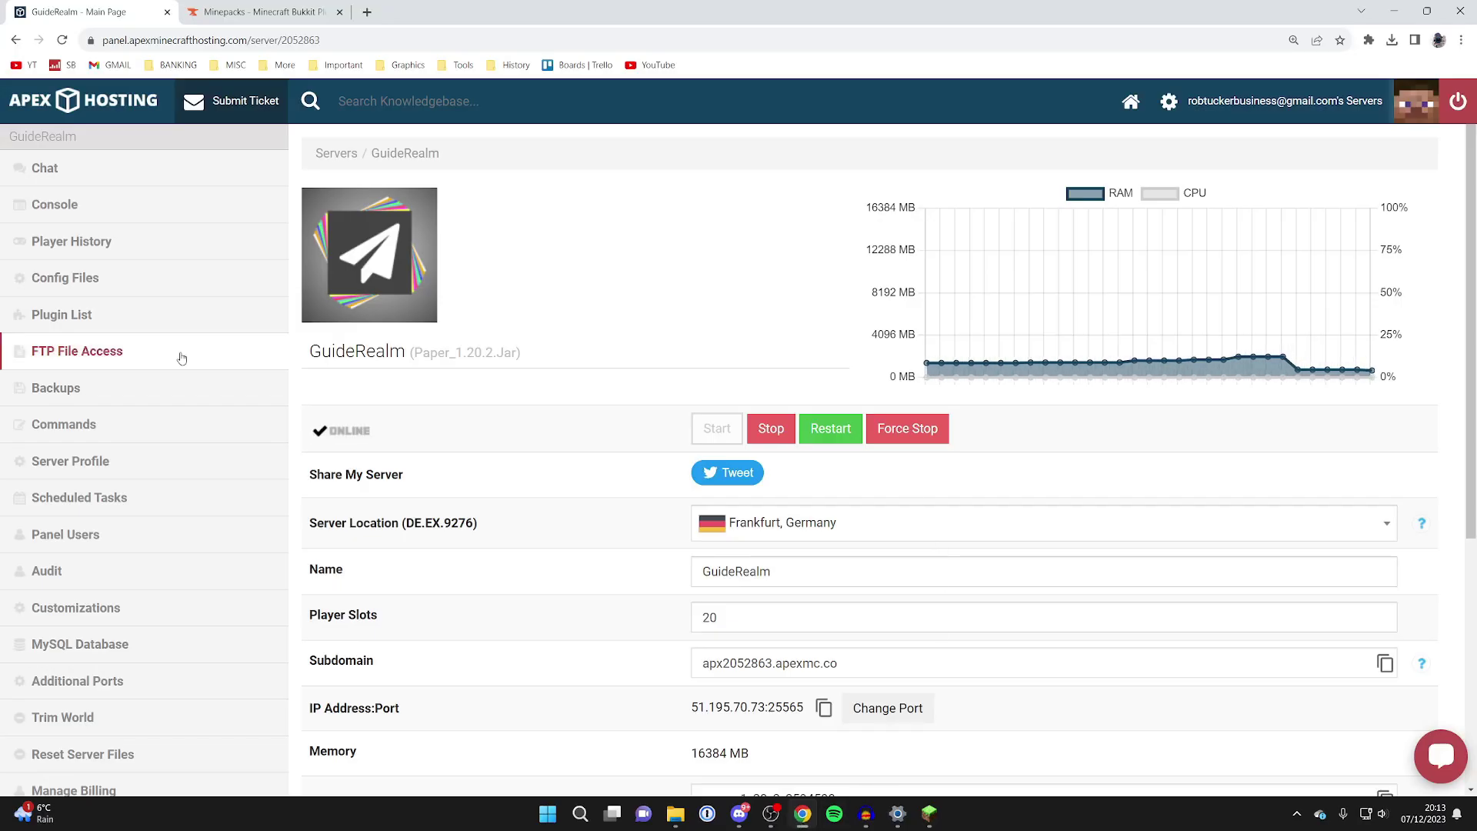
pyautogui.click(183, 321)
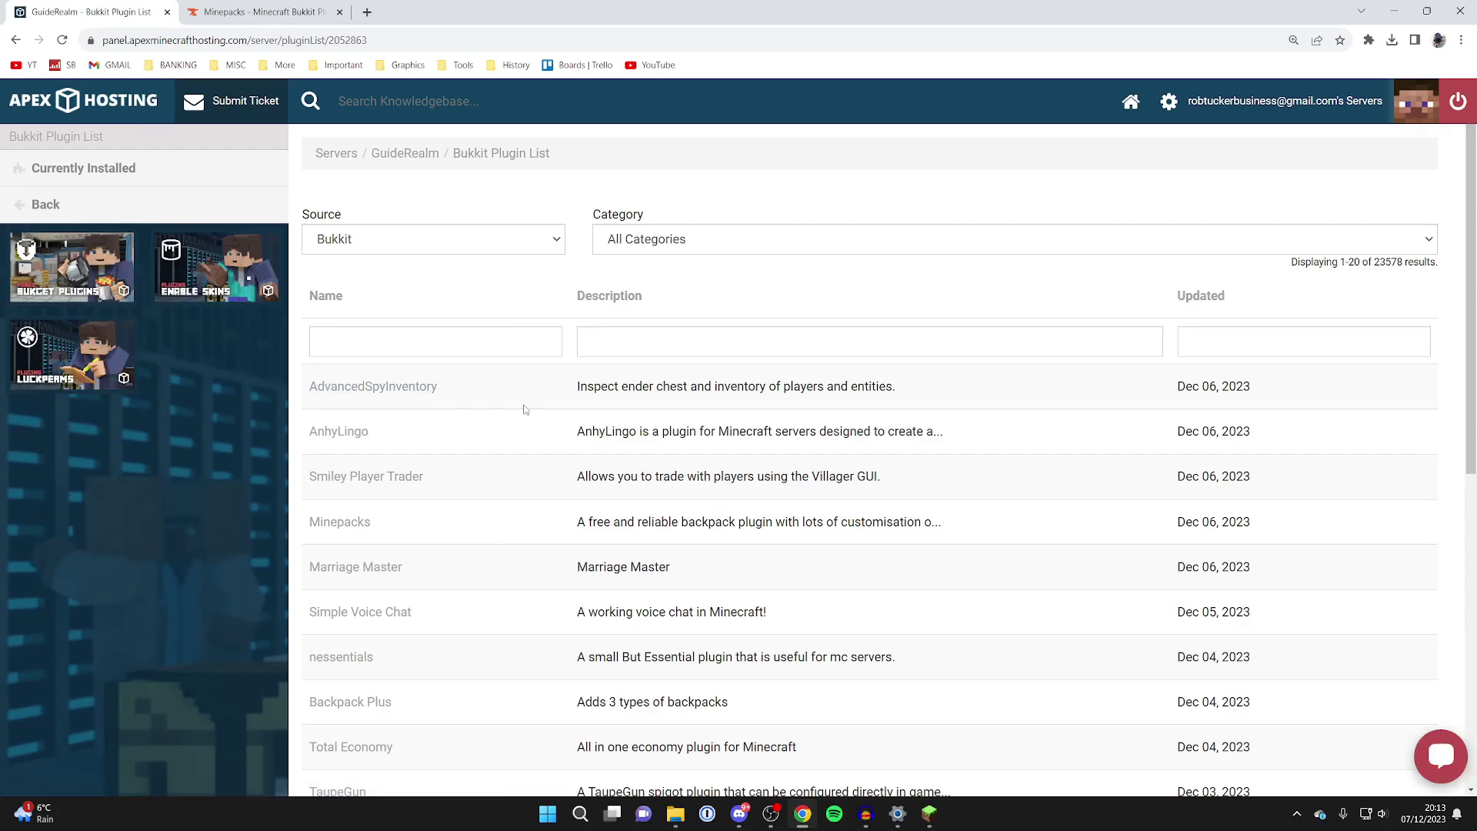
pyautogui.scroll(-5, 552, 405)
pyautogui.scroll(-2, 552, 406)
pyautogui.scroll(-1, 552, 405)
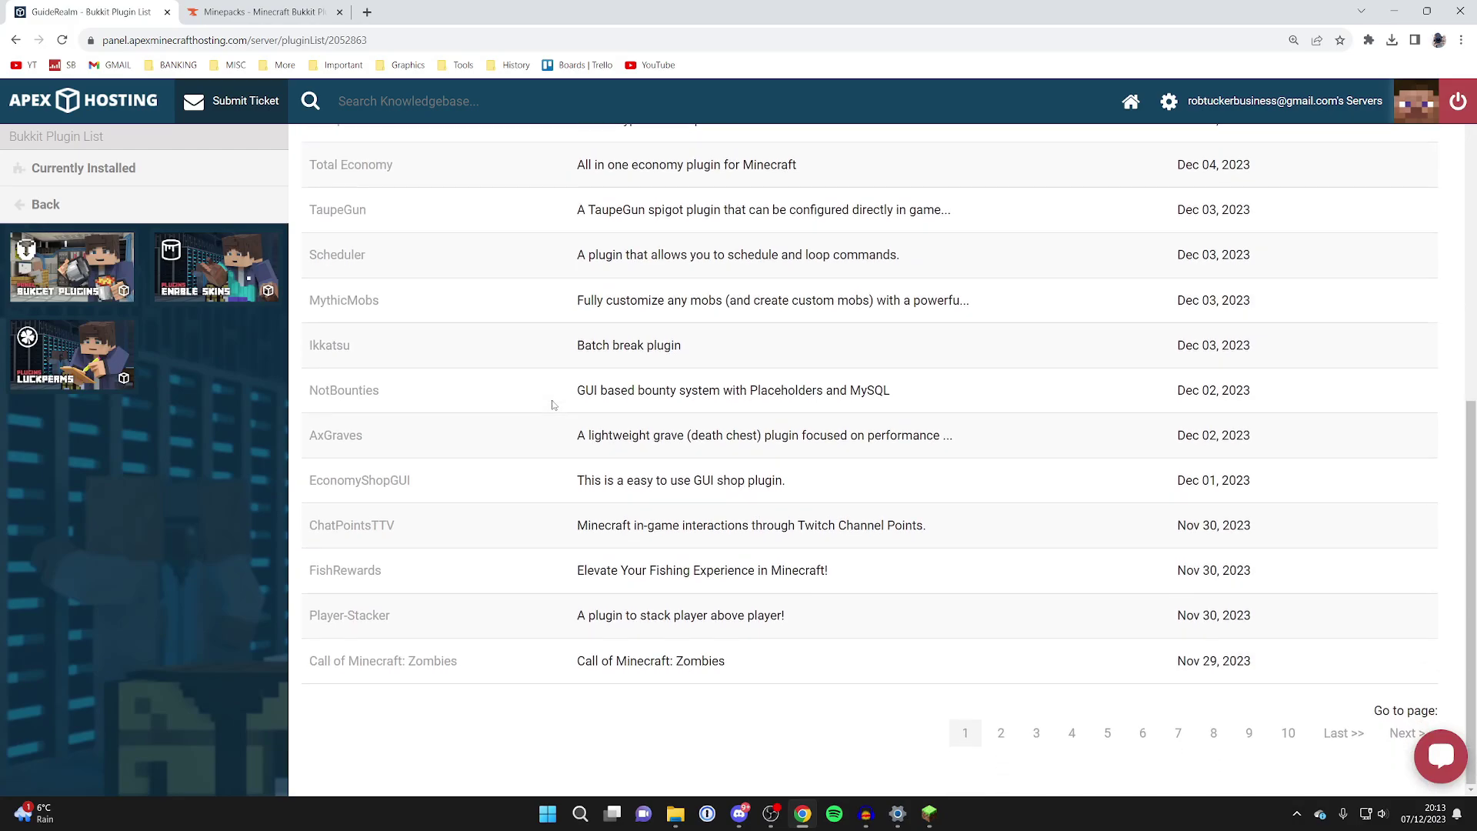
pyautogui.click(1001, 733)
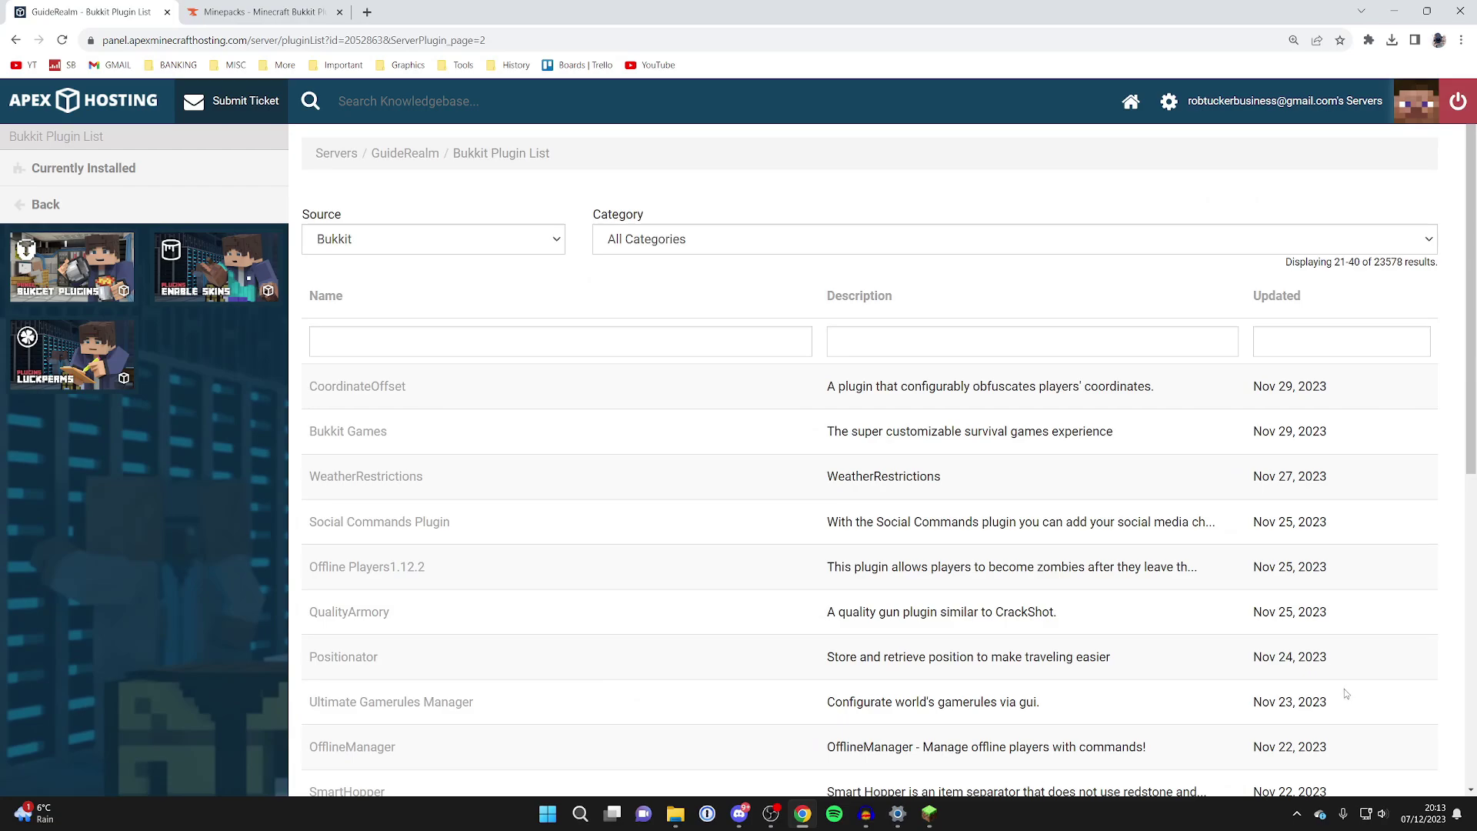
pyautogui.click(771, 228)
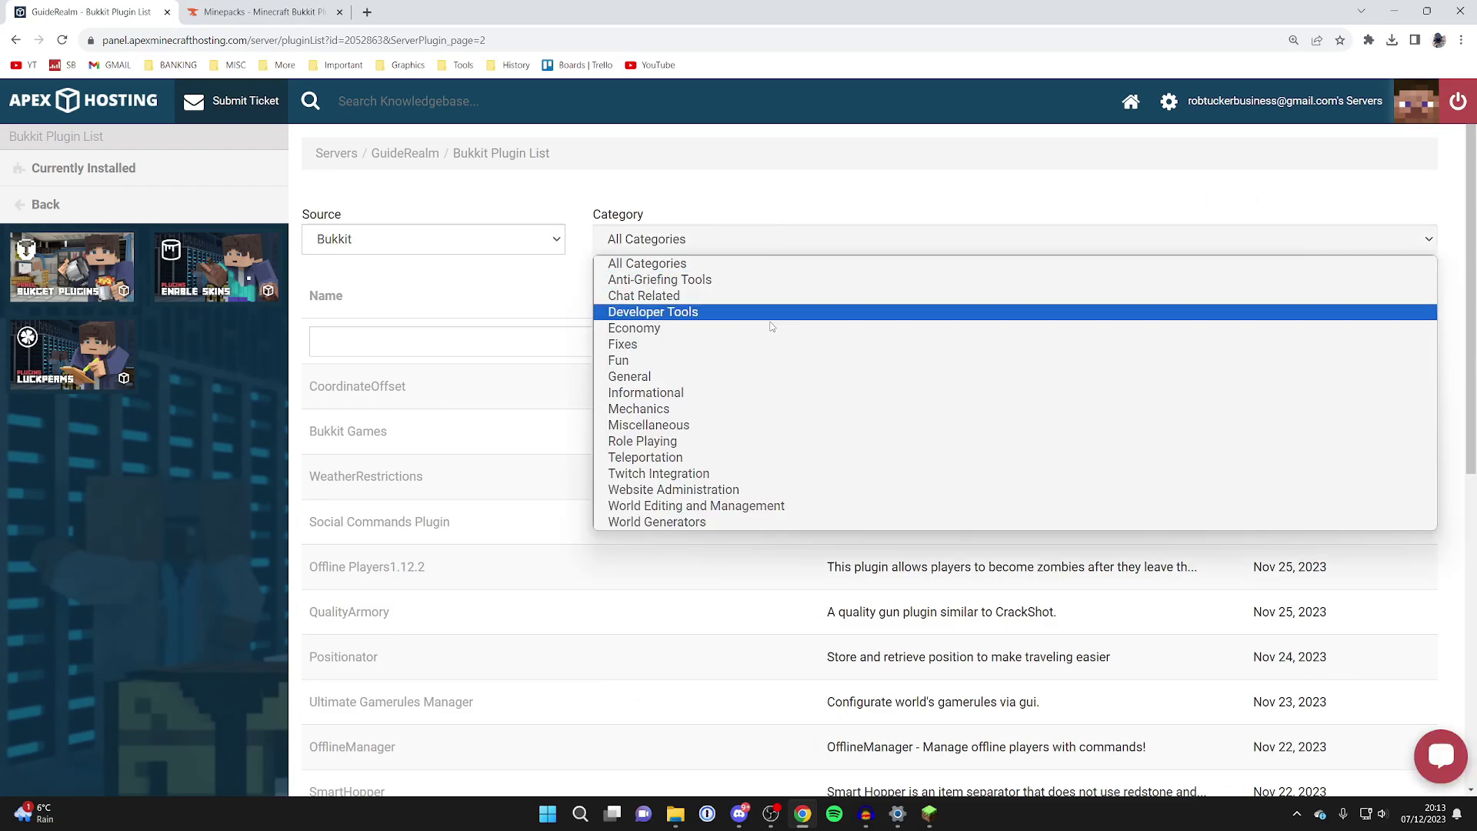
pyautogui.click(776, 204)
pyautogui.scroll(-1, 776, 205)
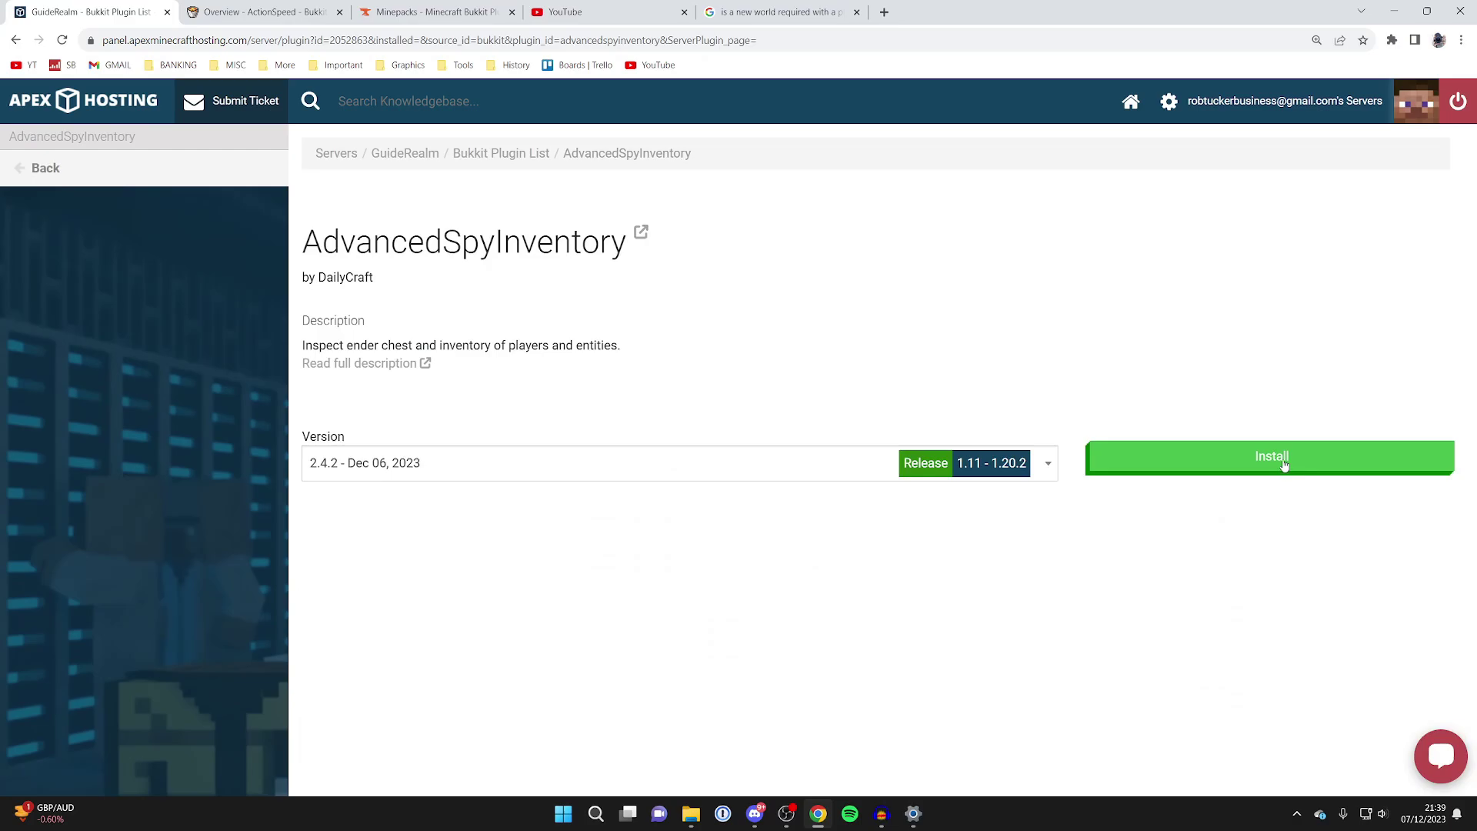
# Install AdvancedSpyInventory version 2.4.2, then go back twice to the GuideRealm page.
pyautogui.click(970, 459)
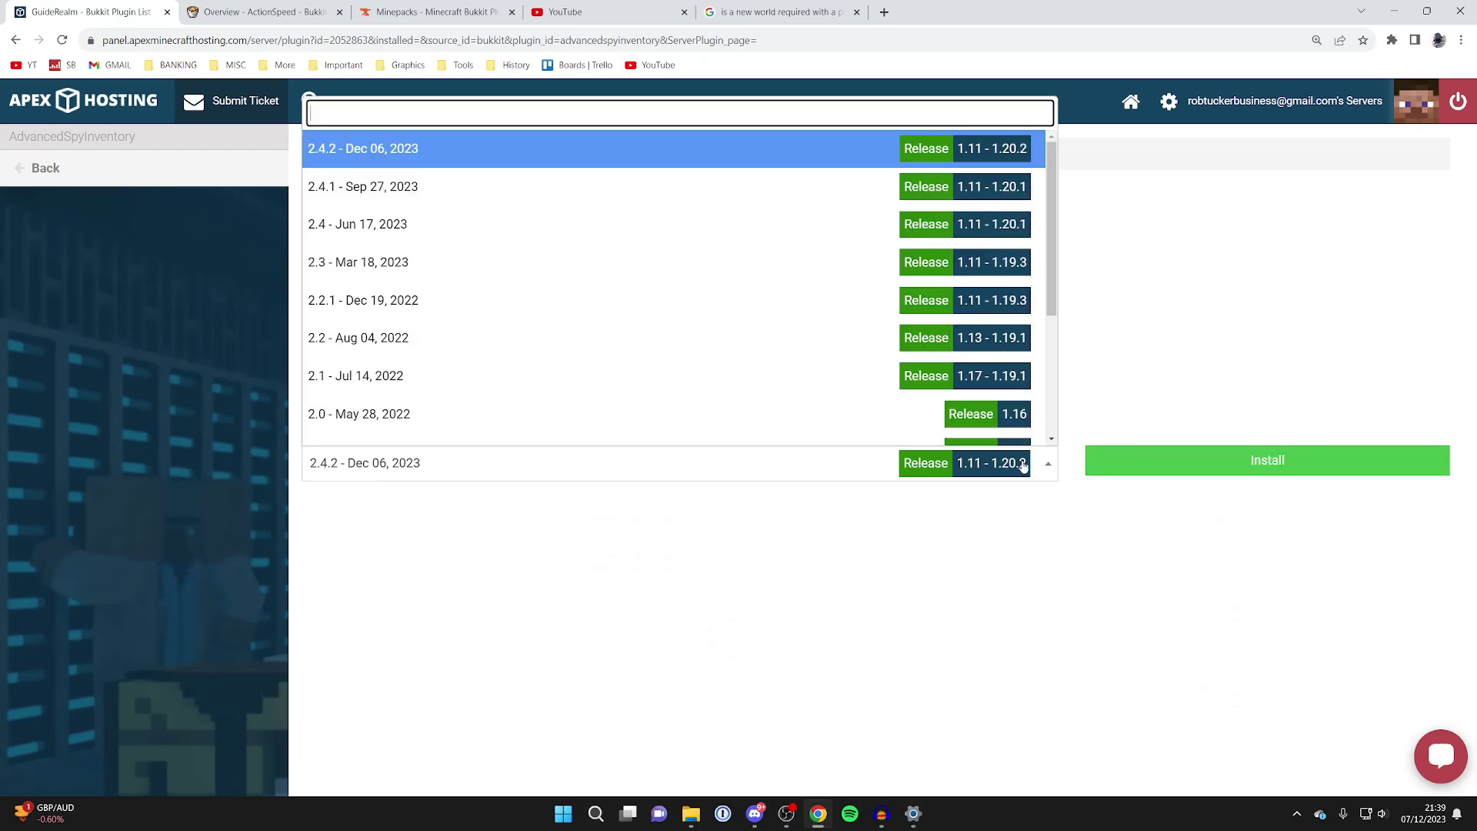
pyautogui.click(1005, 148)
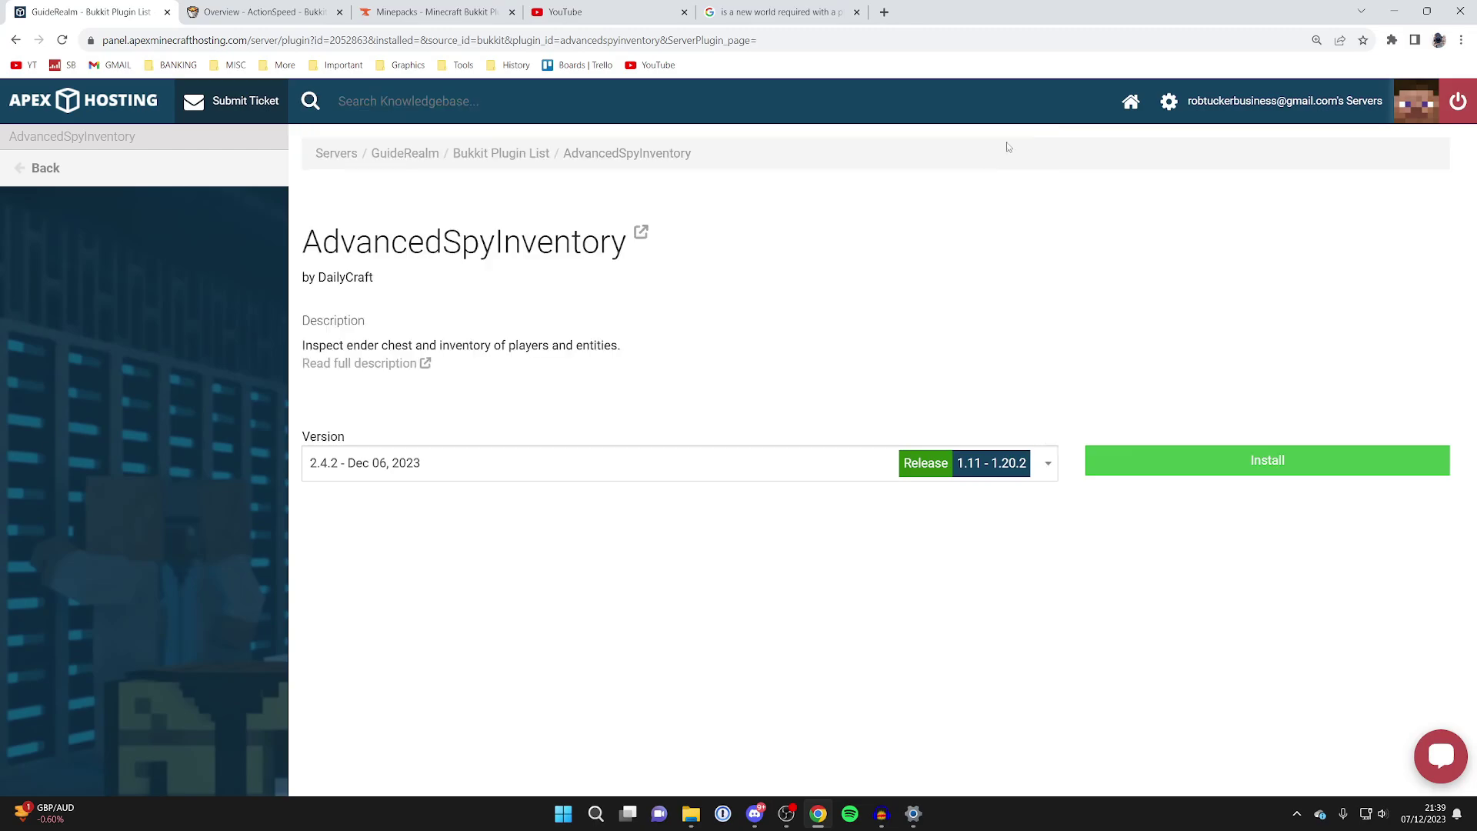
pyautogui.click(1163, 469)
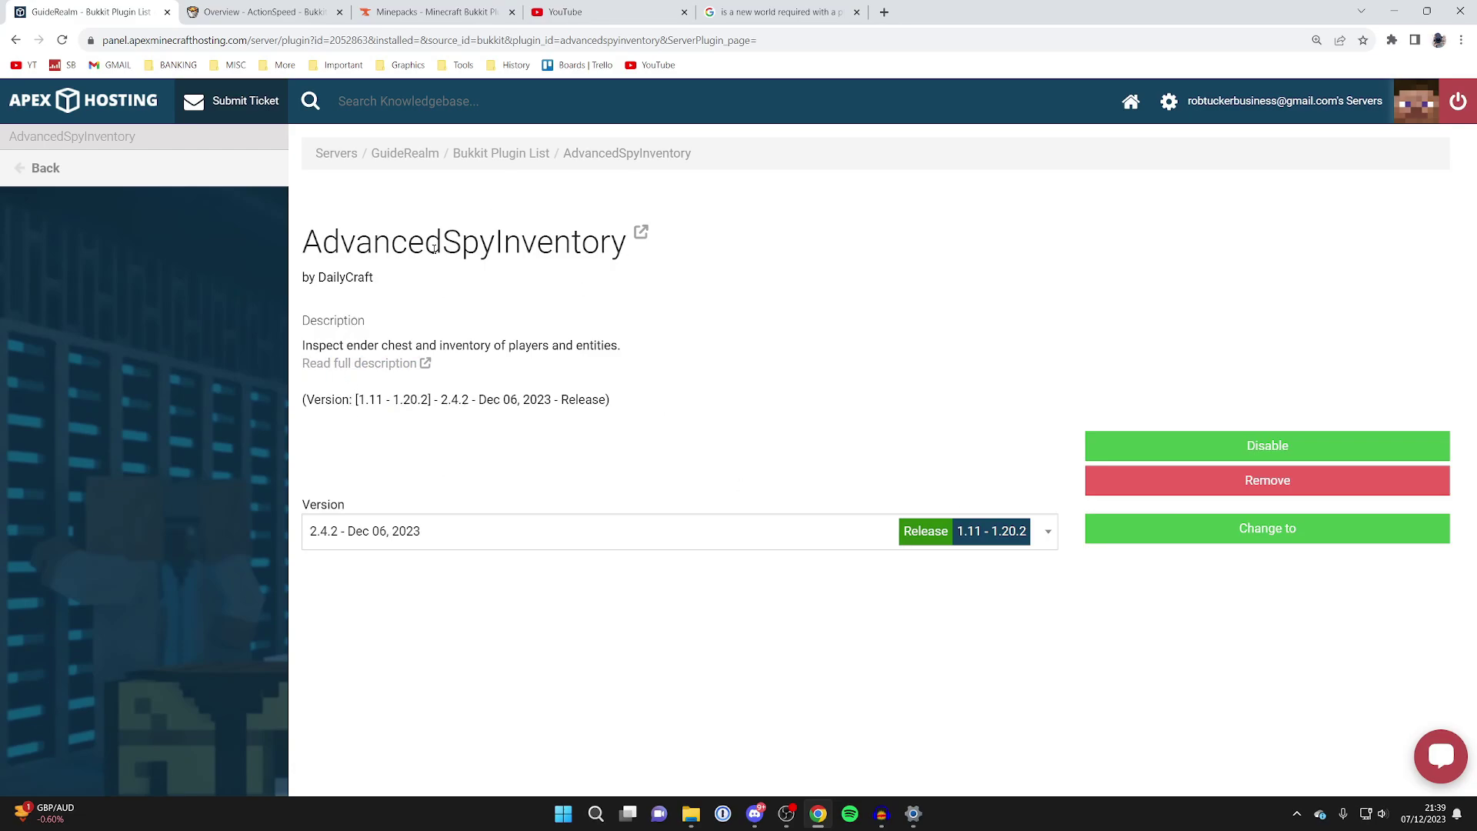
pyautogui.click(133, 171)
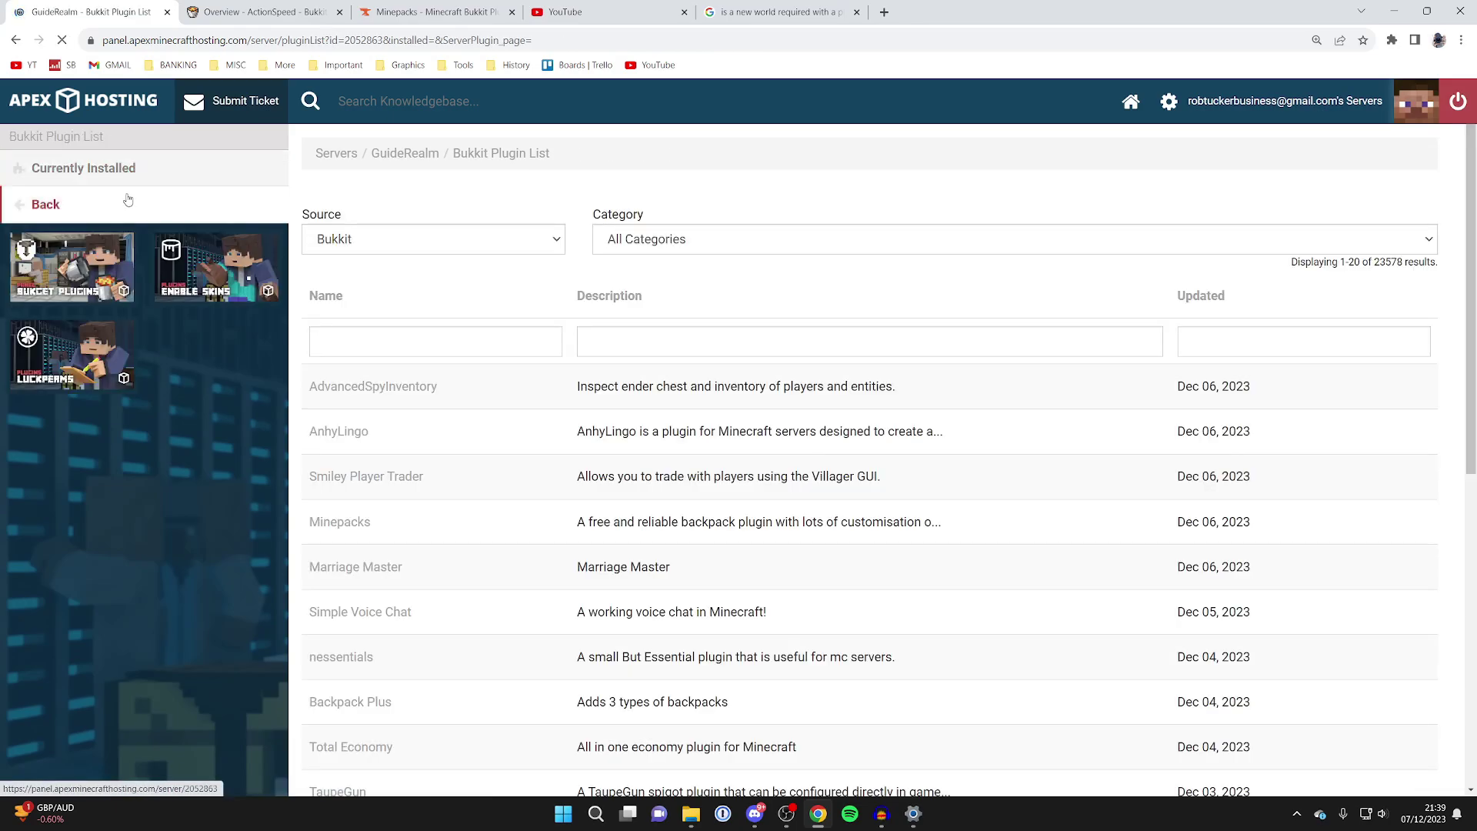
pyautogui.click(128, 199)
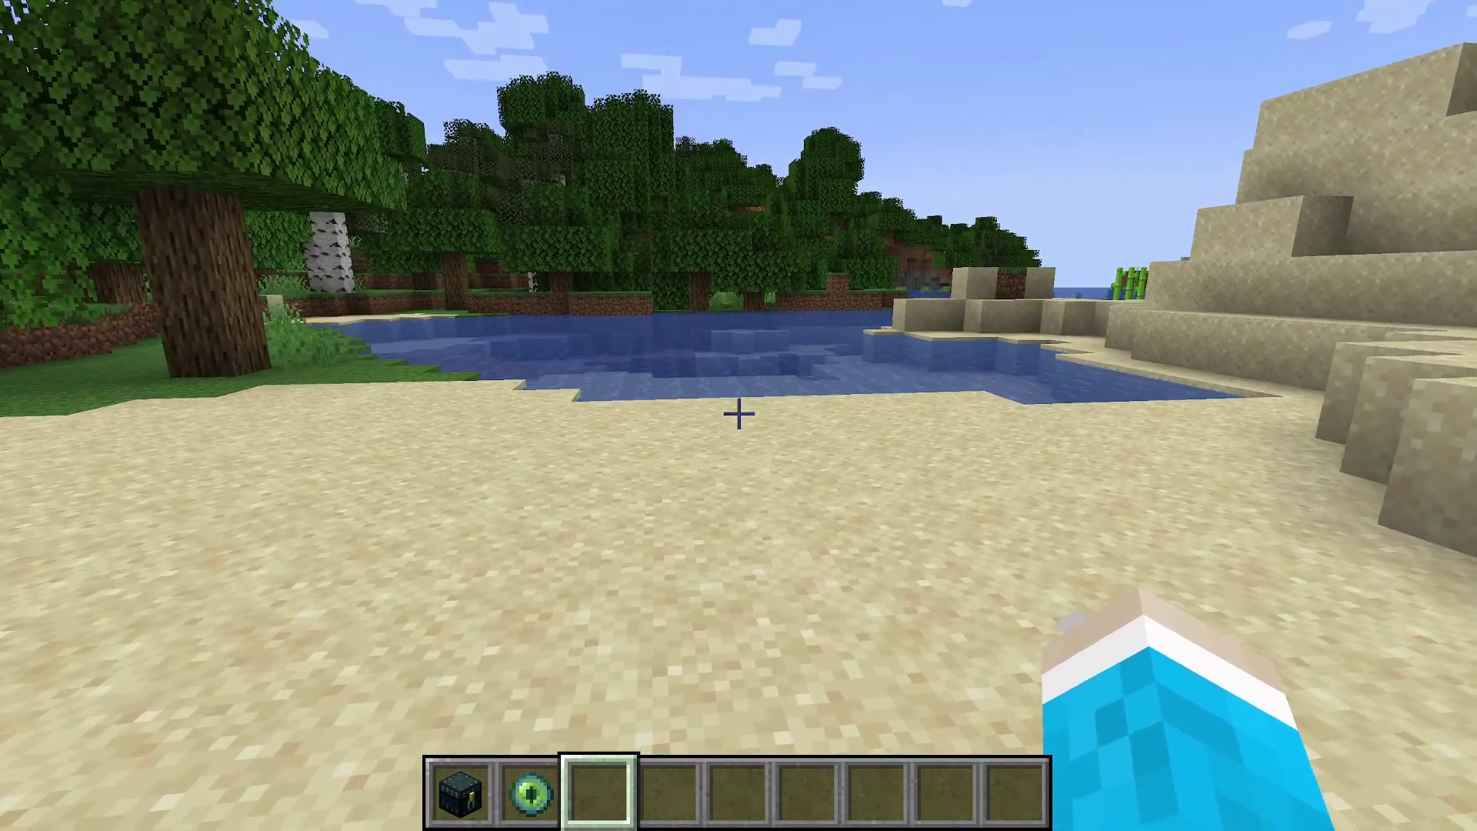
# Walk to the placed ender chest and open it, picking up the eye of ender.
pyautogui.press('w')
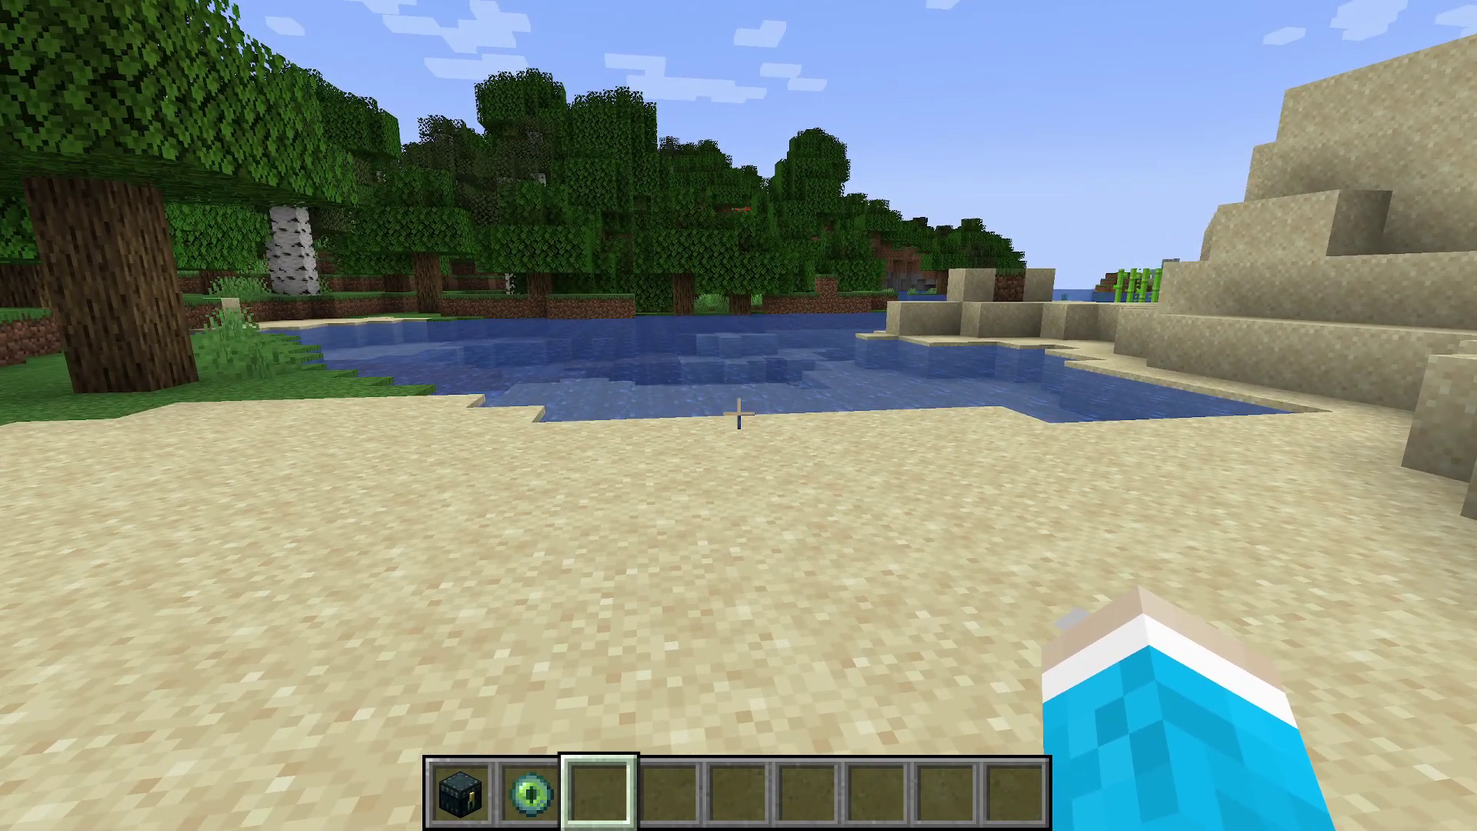
pyautogui.press('w')
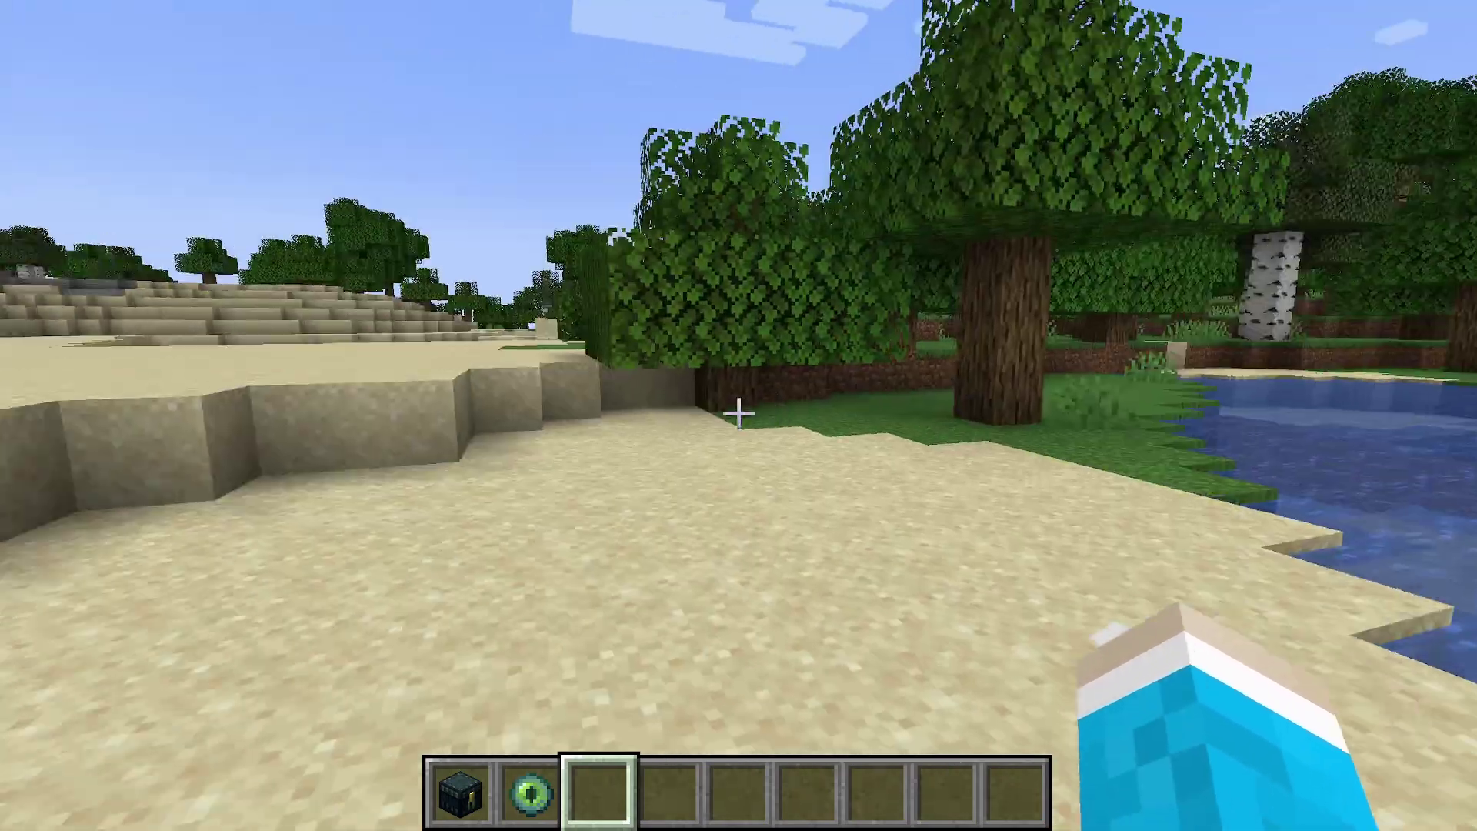
pyautogui.rightClick(739, 415)
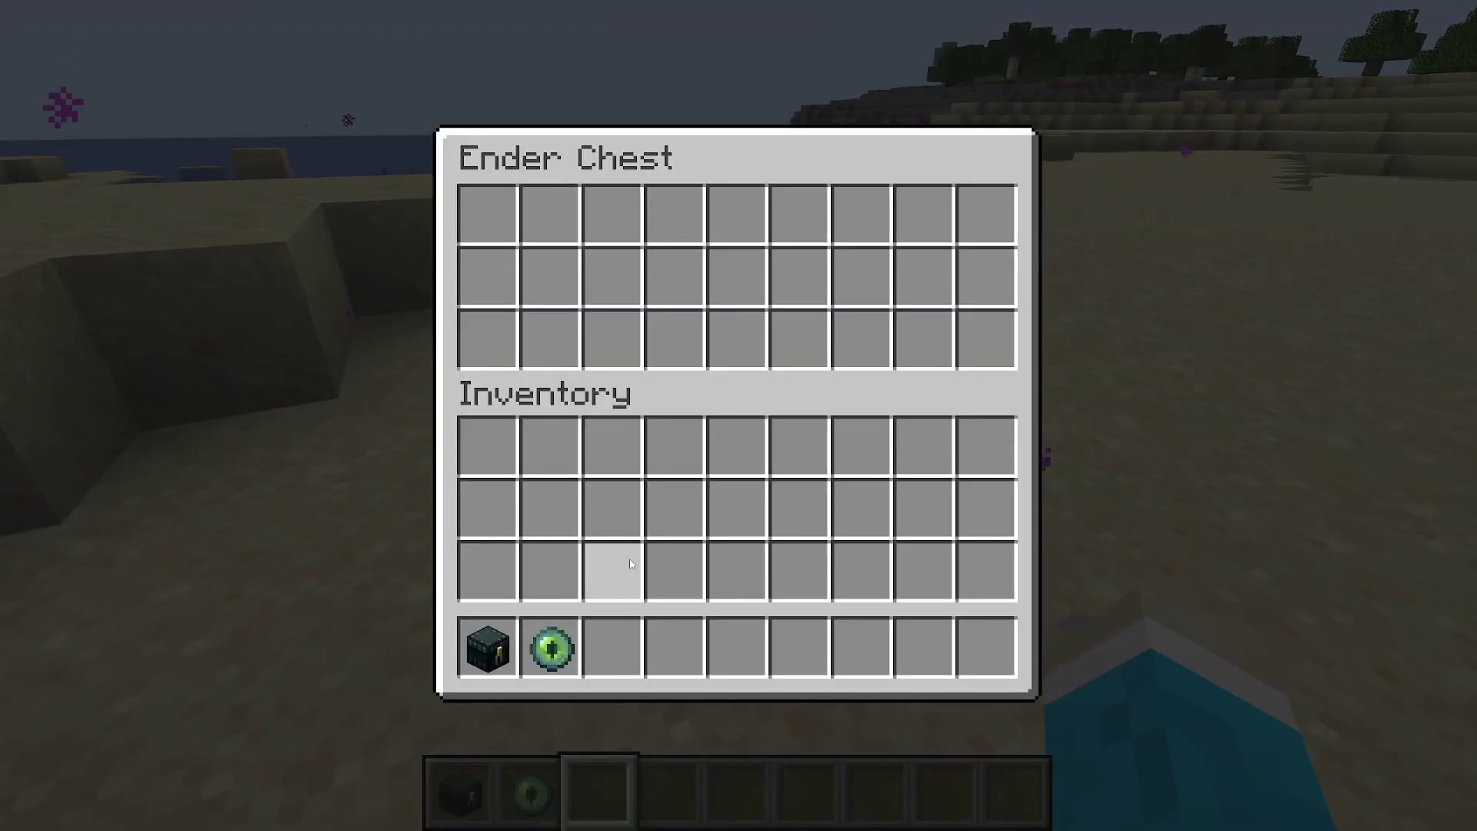
pyautogui.click(551, 647)
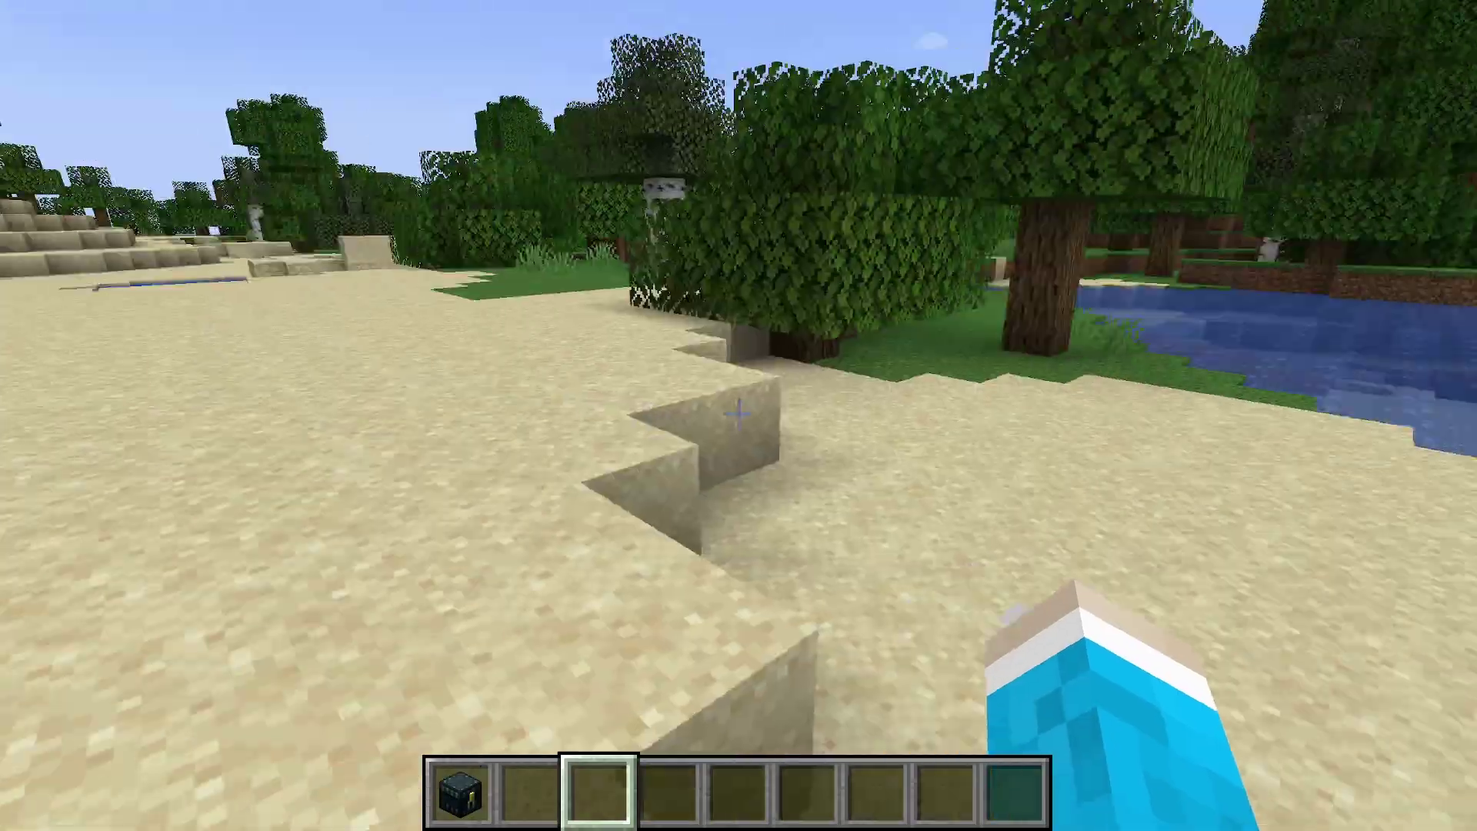
# Run /enderchest on the player, open their full inventory, then close it.
pyautogui.write('t')
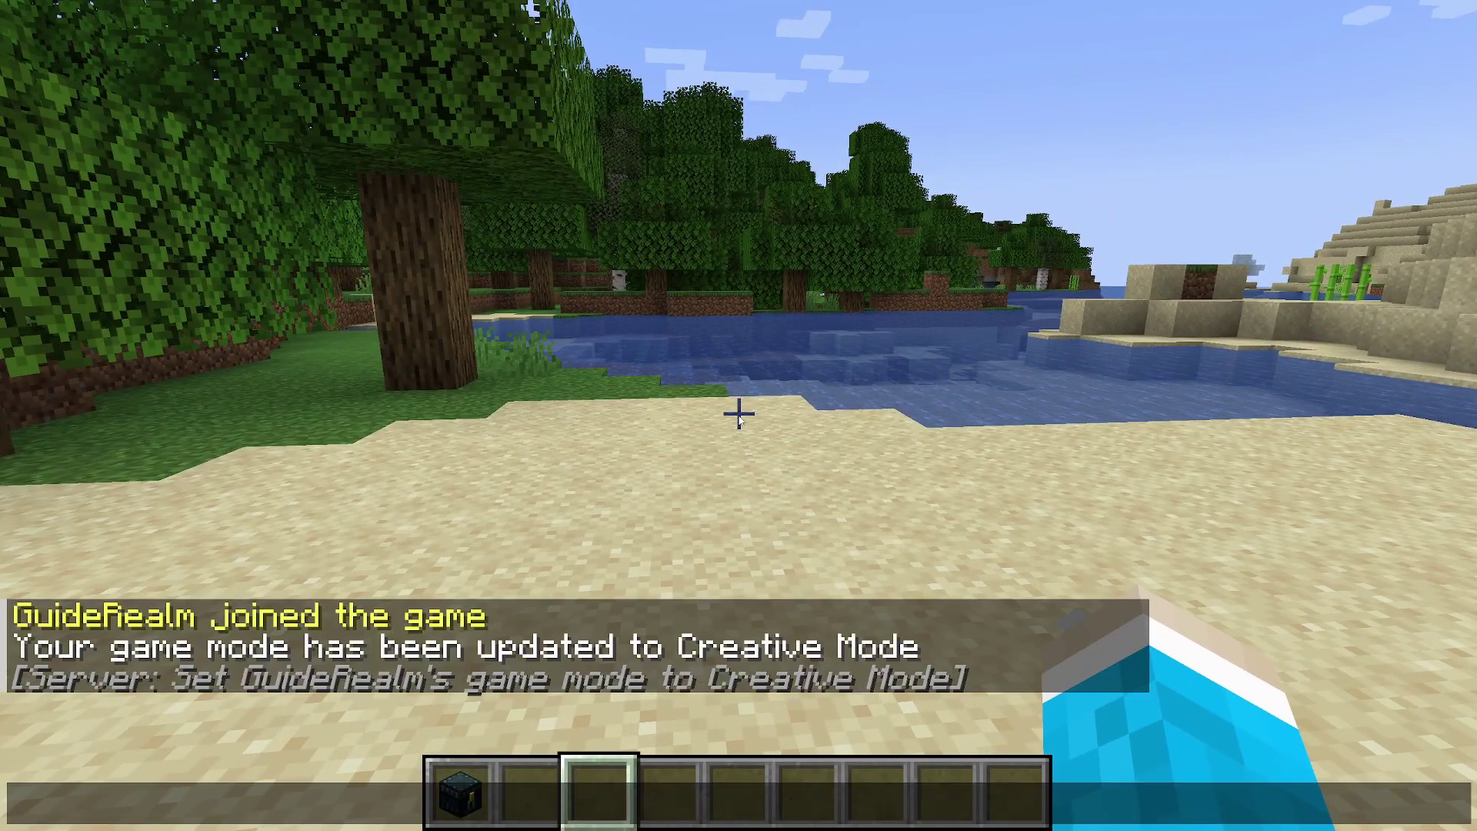
pyautogui.write('/end')
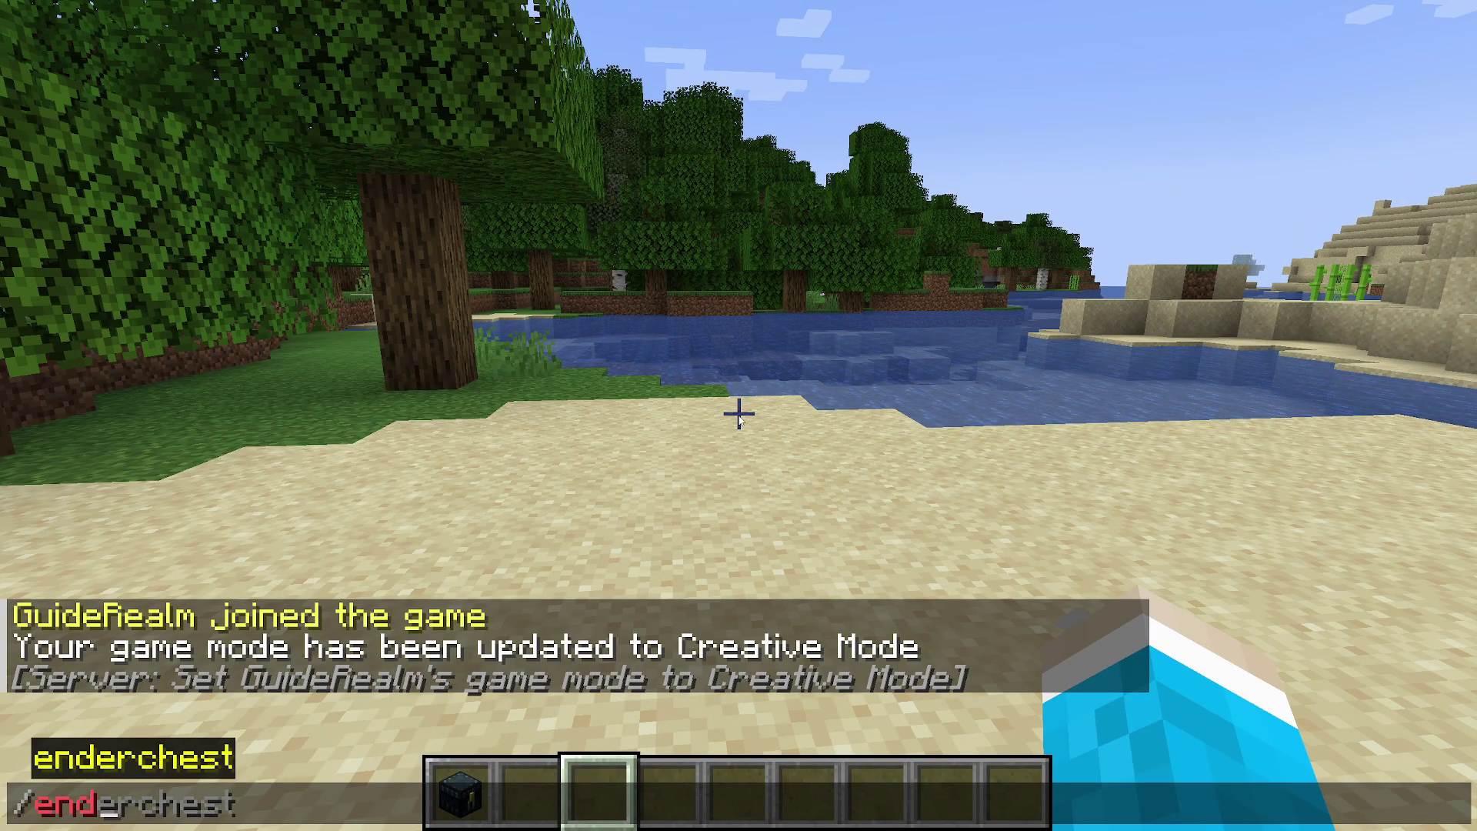
pyautogui.write('erches')
pyautogui.press('Tab')
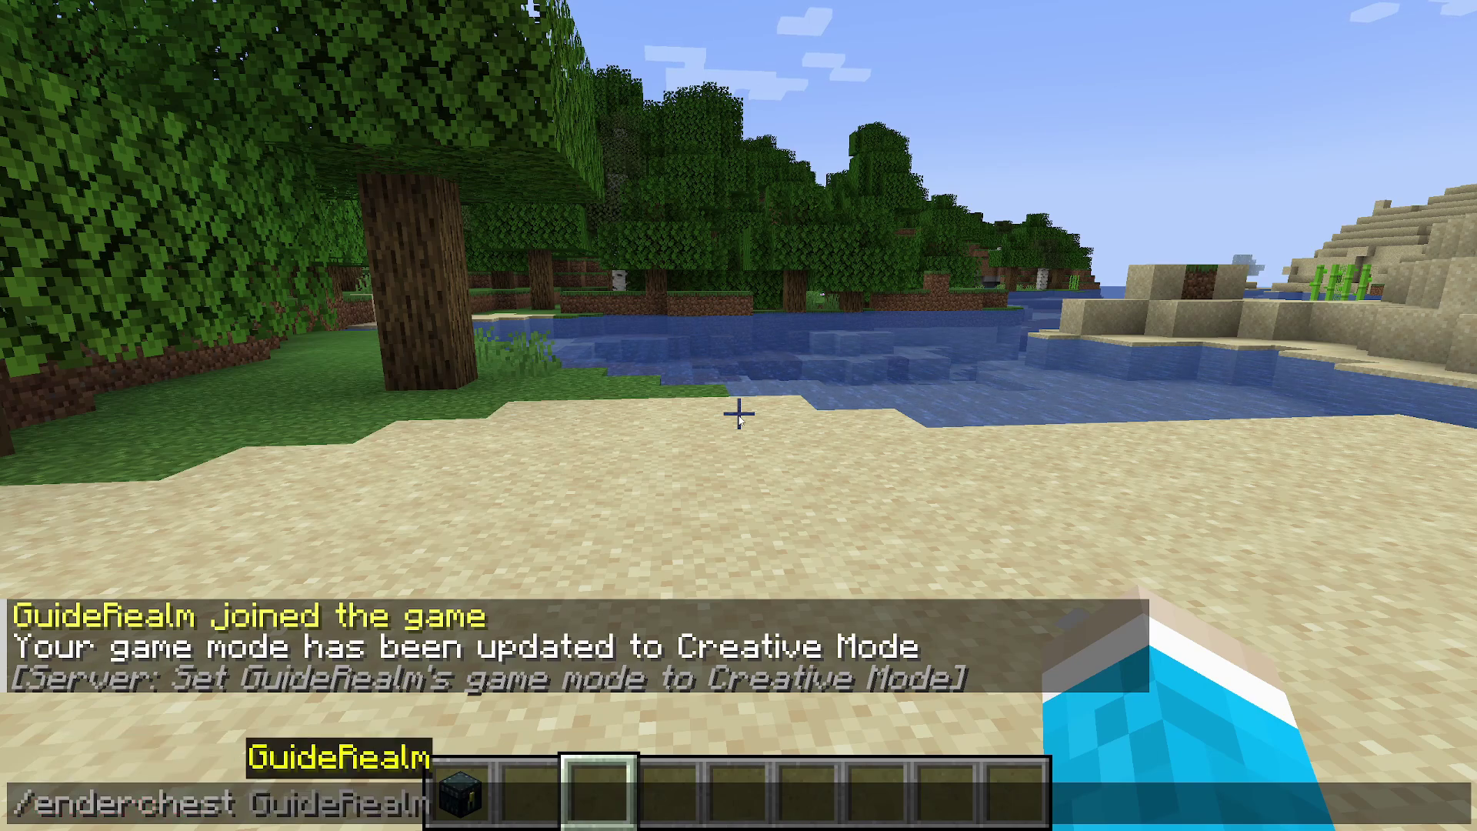
pyautogui.write('GuideRea')
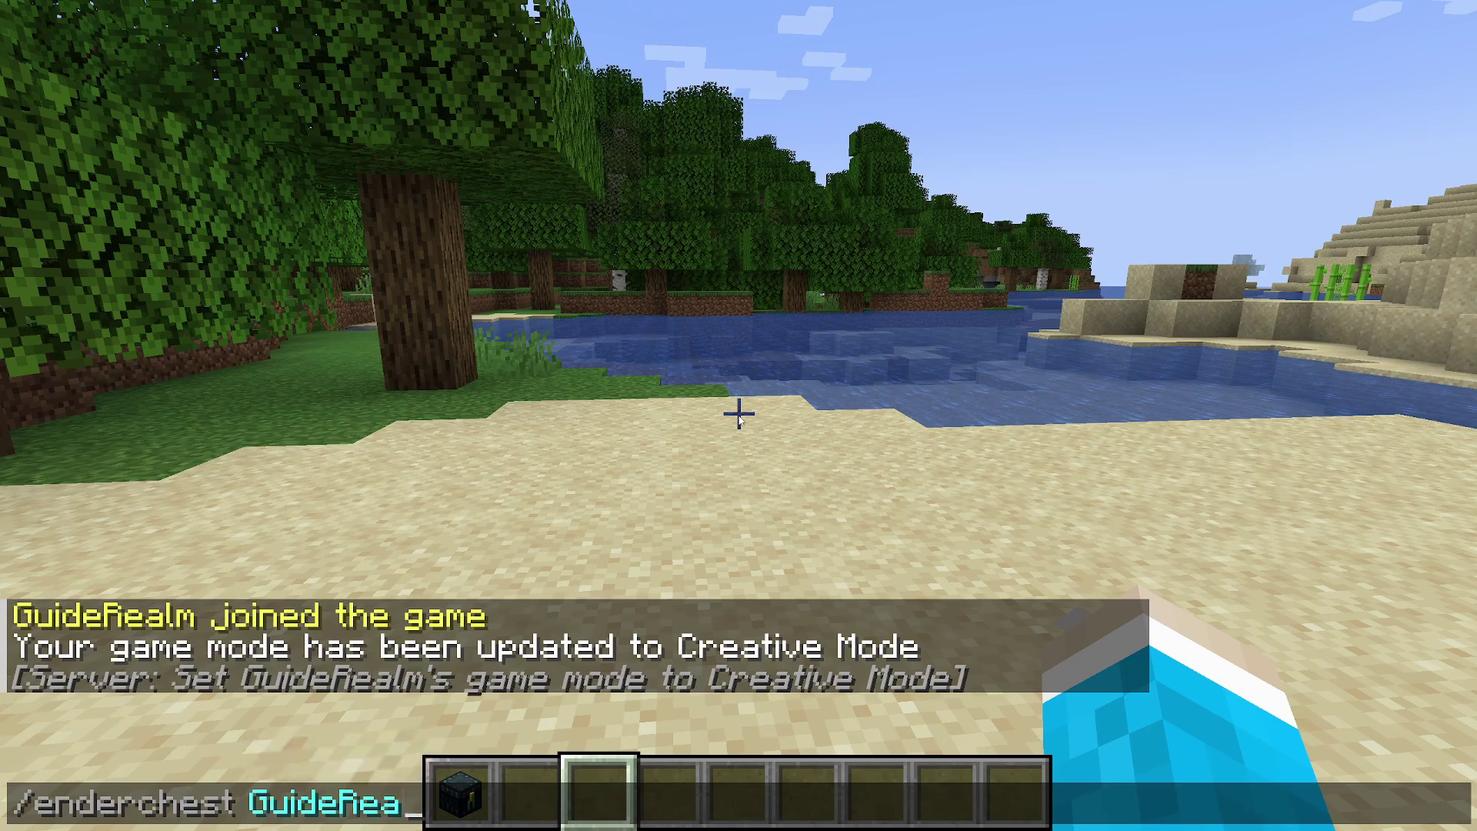
pyautogui.write('lkm')
pyautogui.press('BackSpace')
pyautogui.press('BackSpace')
pyautogui.write('m')
pyautogui.press('Return')
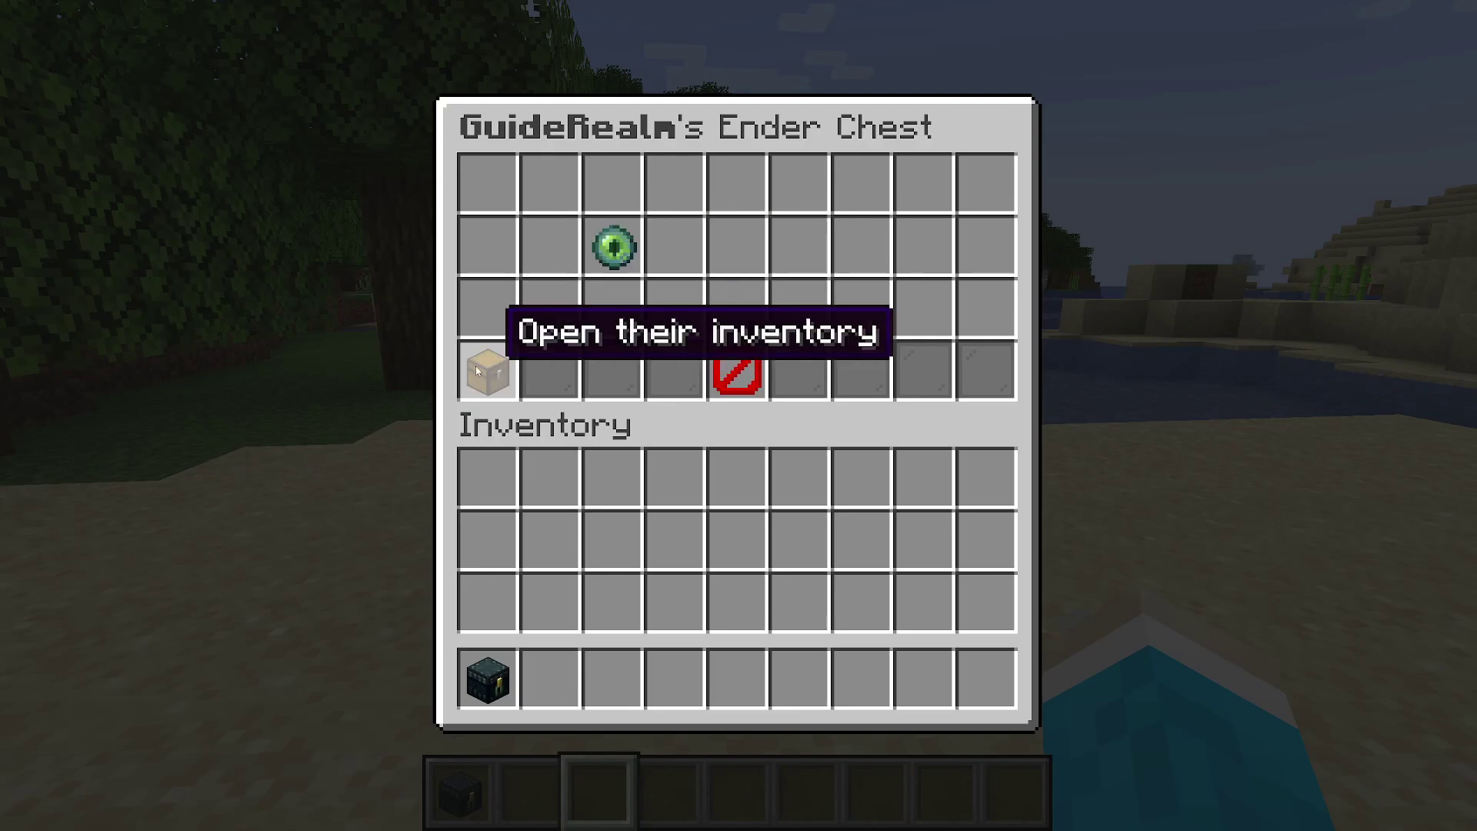
pyautogui.click(477, 377)
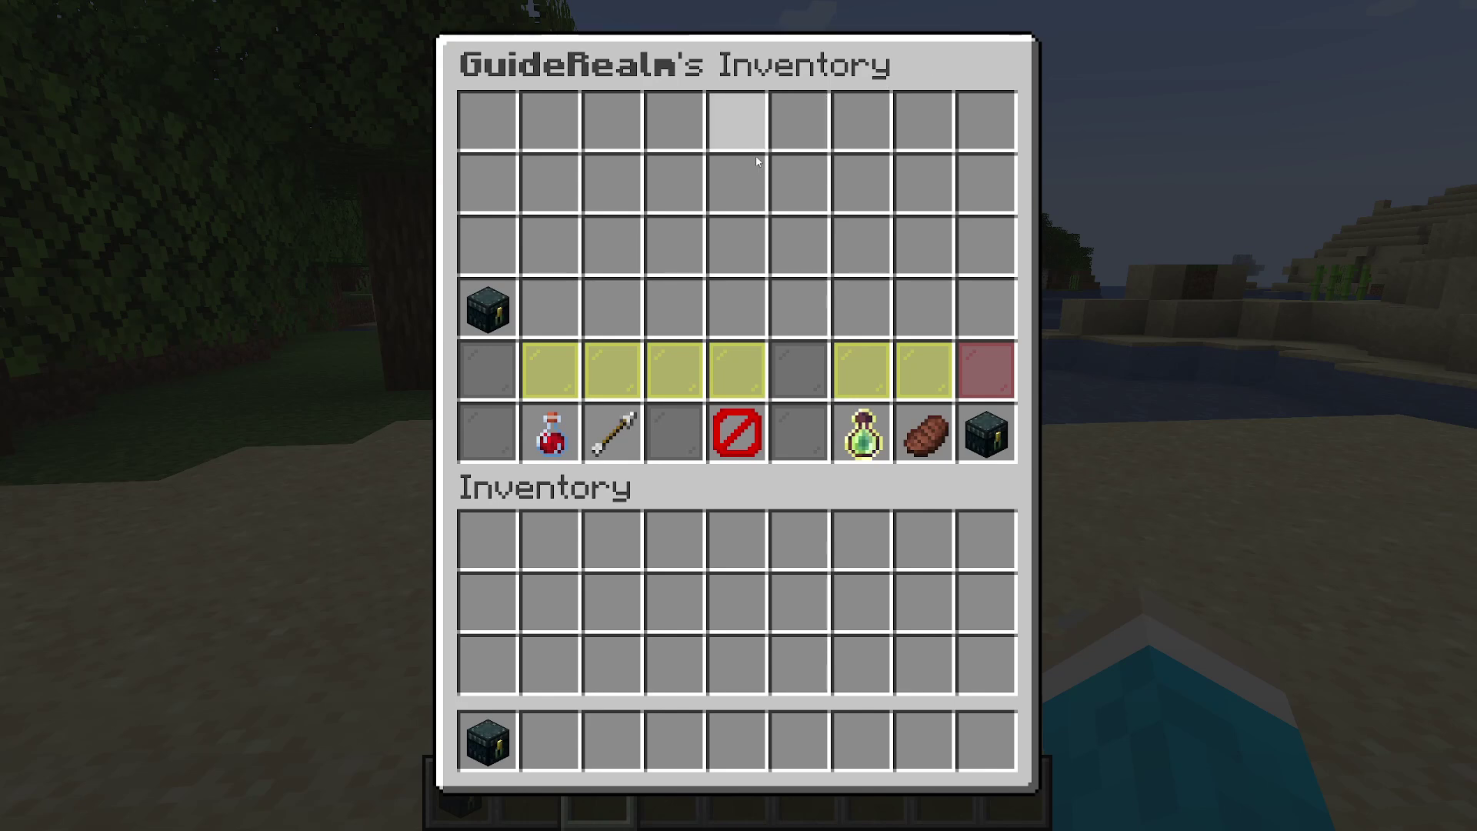
pyautogui.press('Escape')
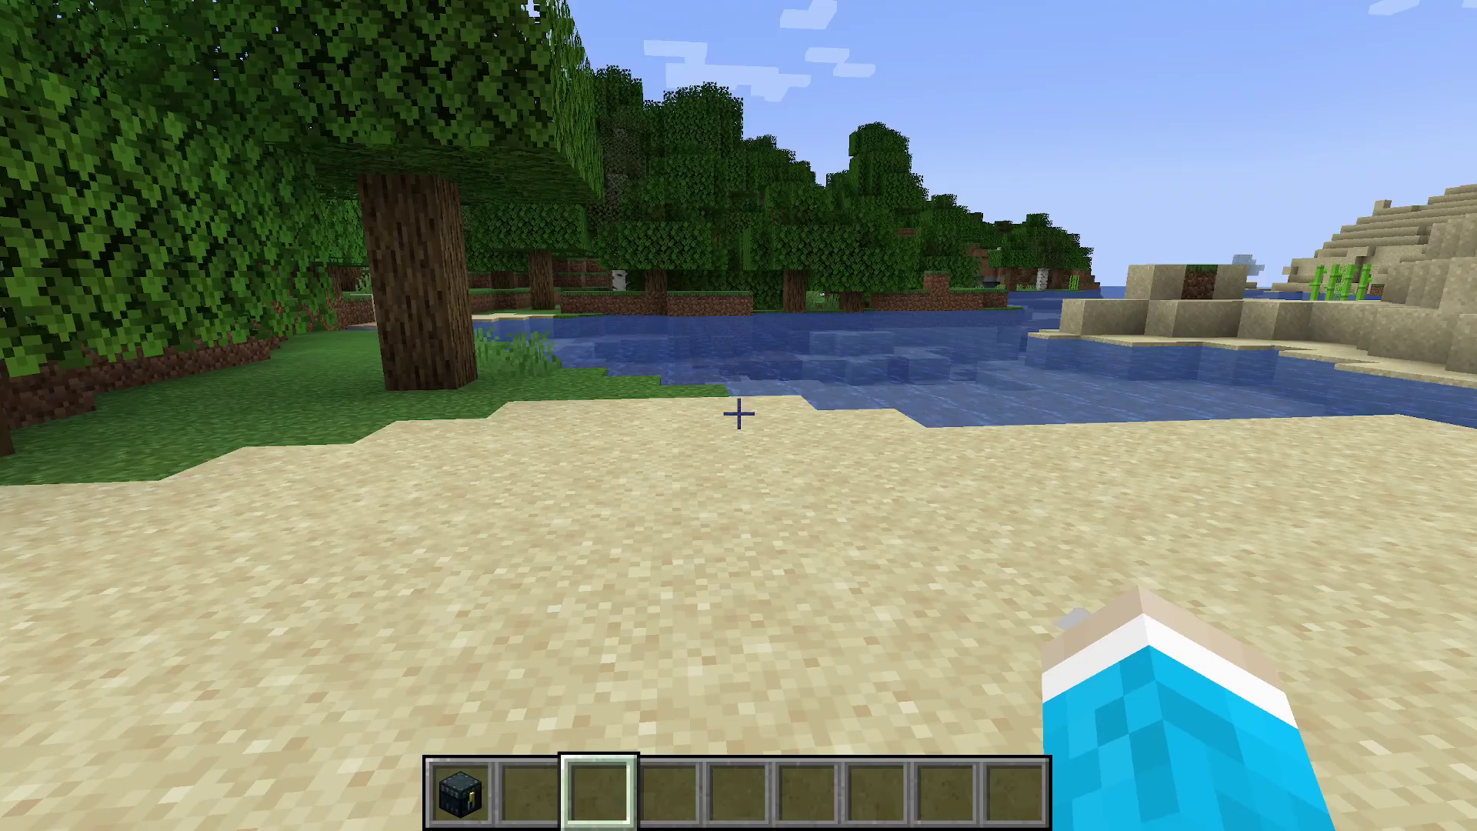
pyautogui.press('w')
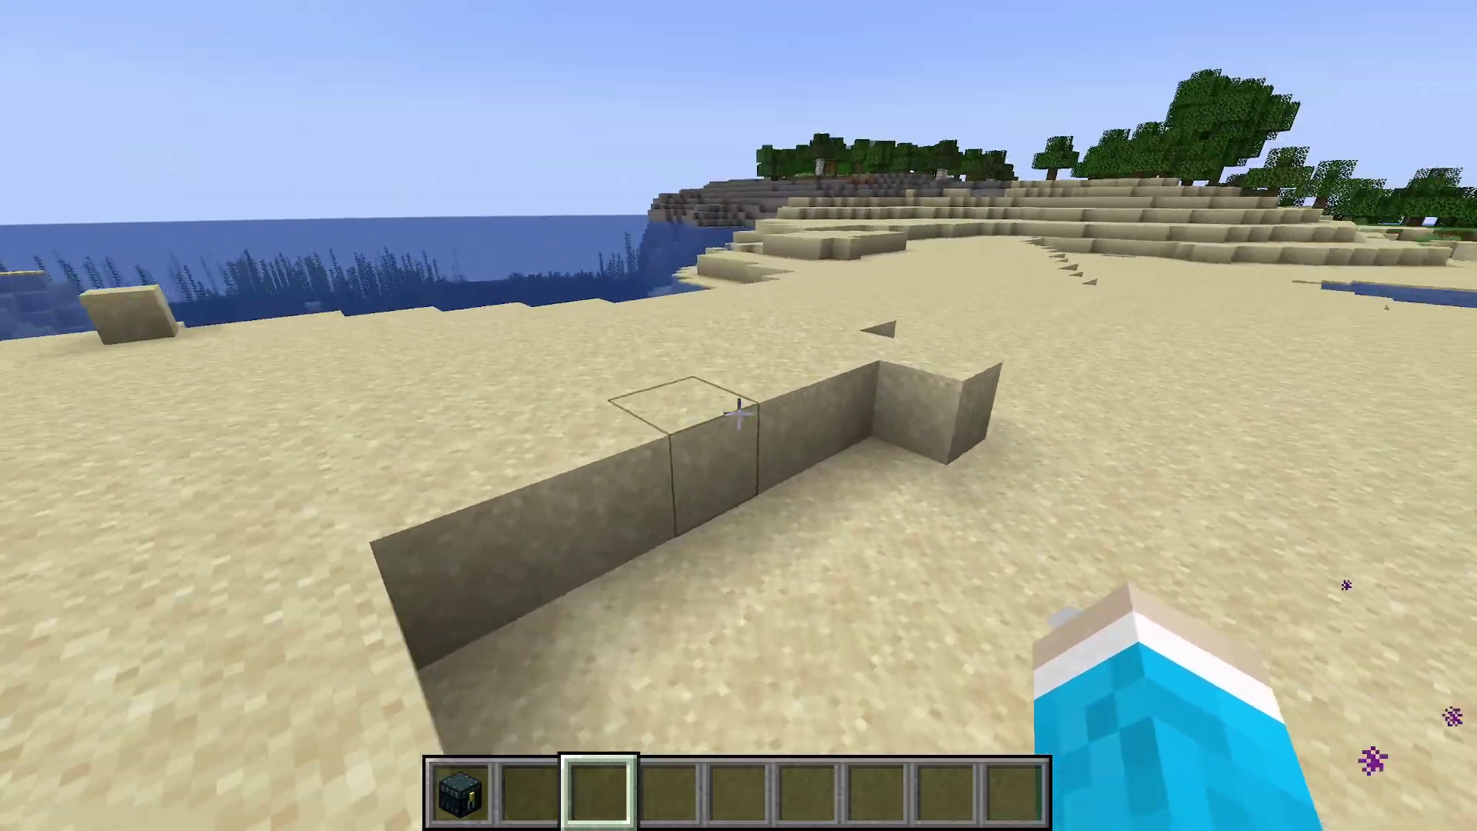